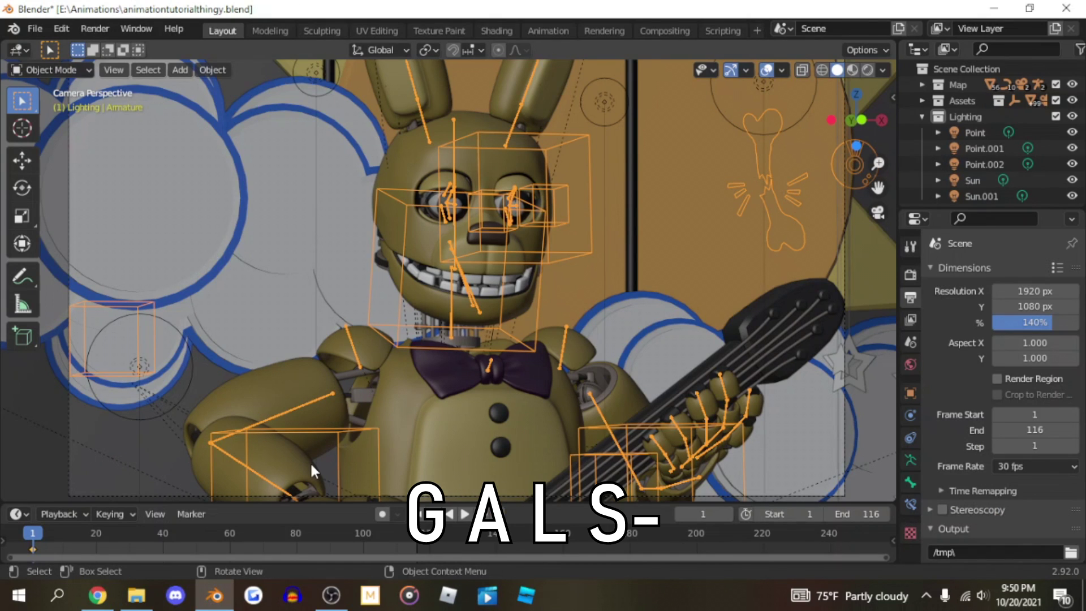
Step: Look over the character's head and torso outside the camera view and return to the camera view
scroll(516, 182, "down", 2)
scroll(516, 187, "up", 2)
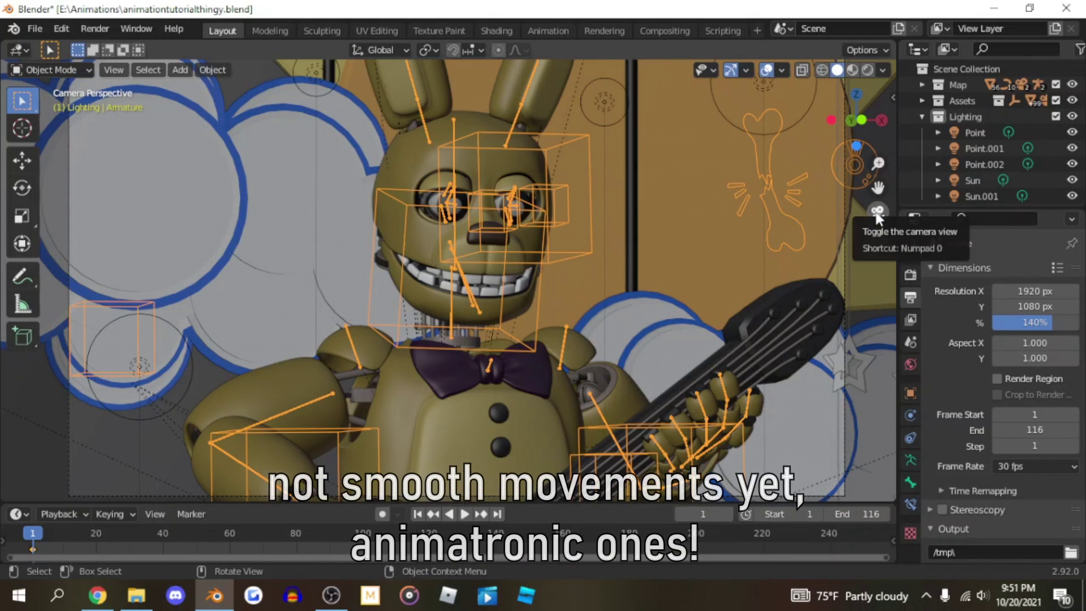
left_click(877, 213)
scroll(596, 225, "up", 6)
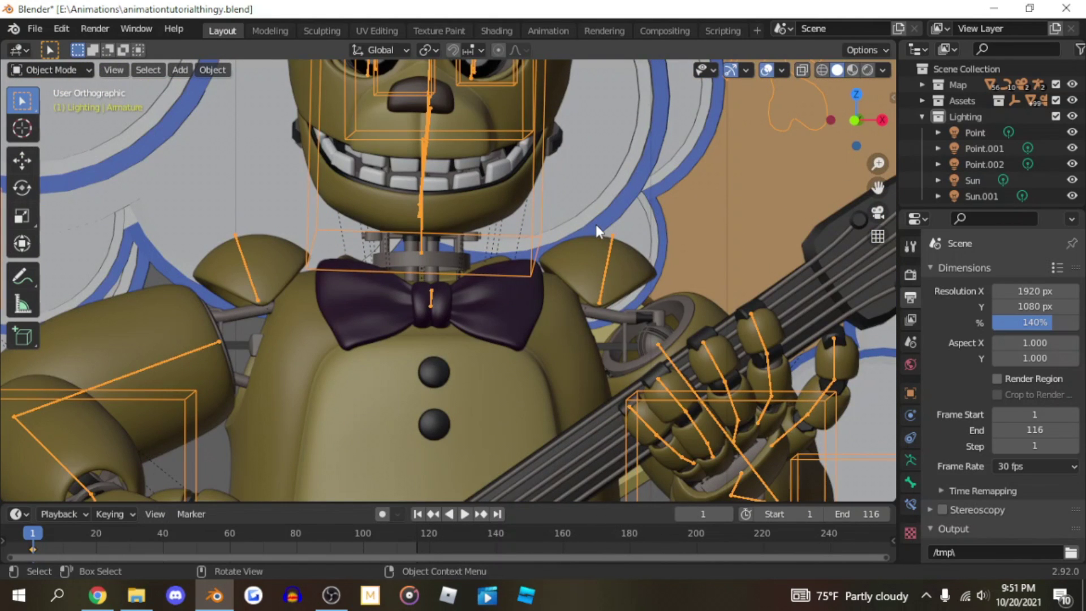
scroll(769, 223, "up", 1)
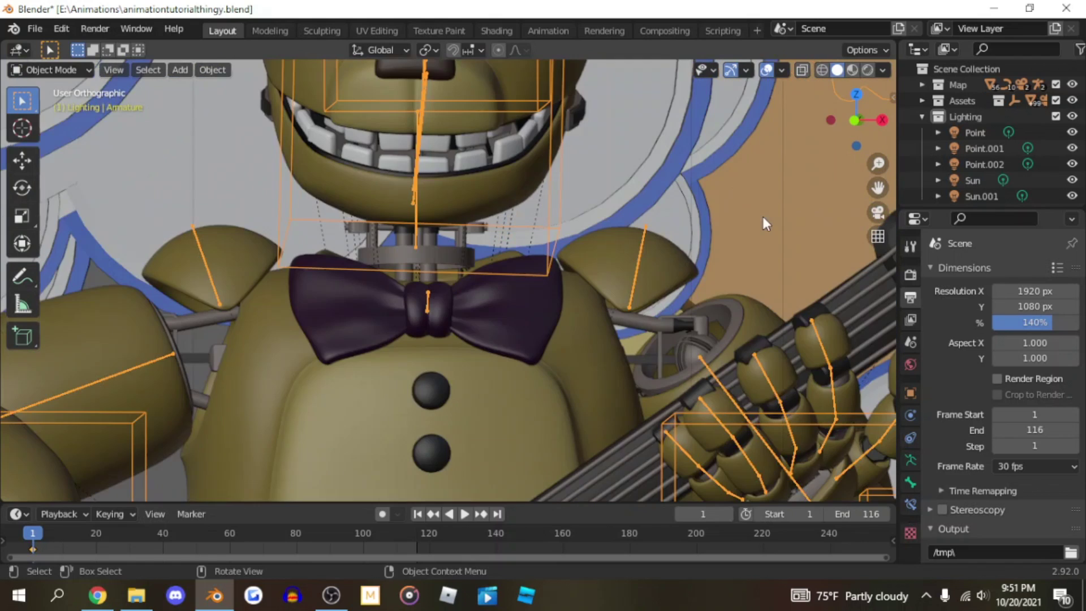
left_click_drag(878, 188, 942, 323)
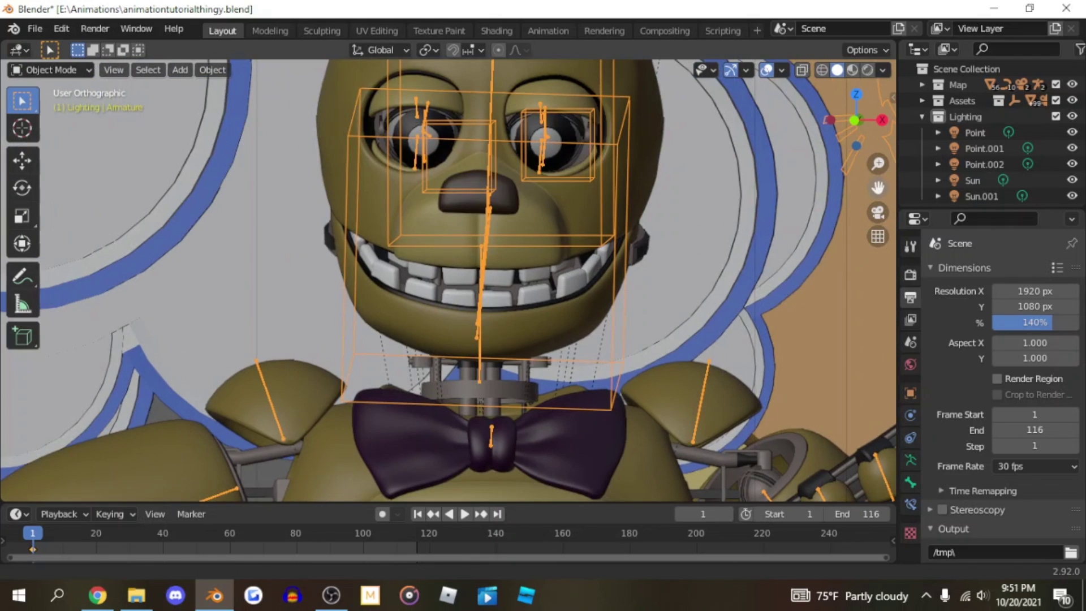
left_click(878, 215)
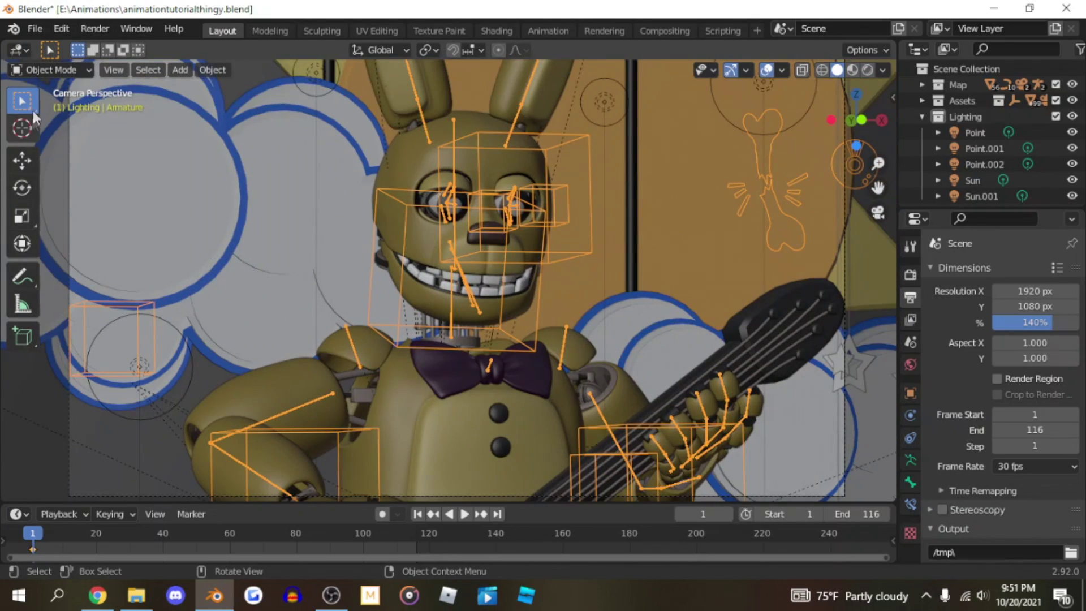
Step: Switch the armature to Pose Mode and back to Object Mode
left_click(50, 70)
left_click(52, 123)
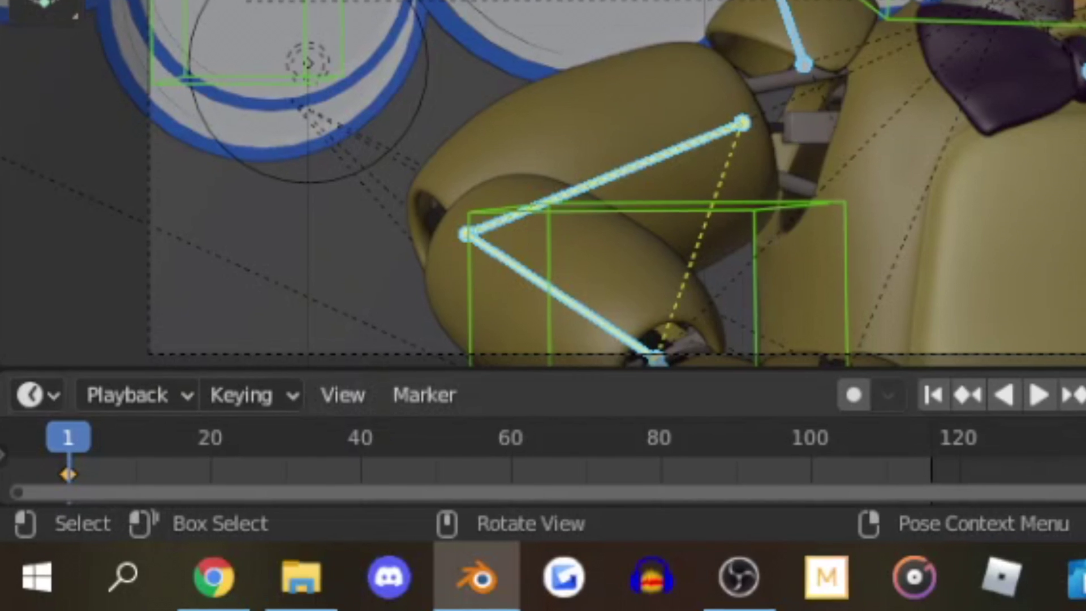
left_click(49, 70)
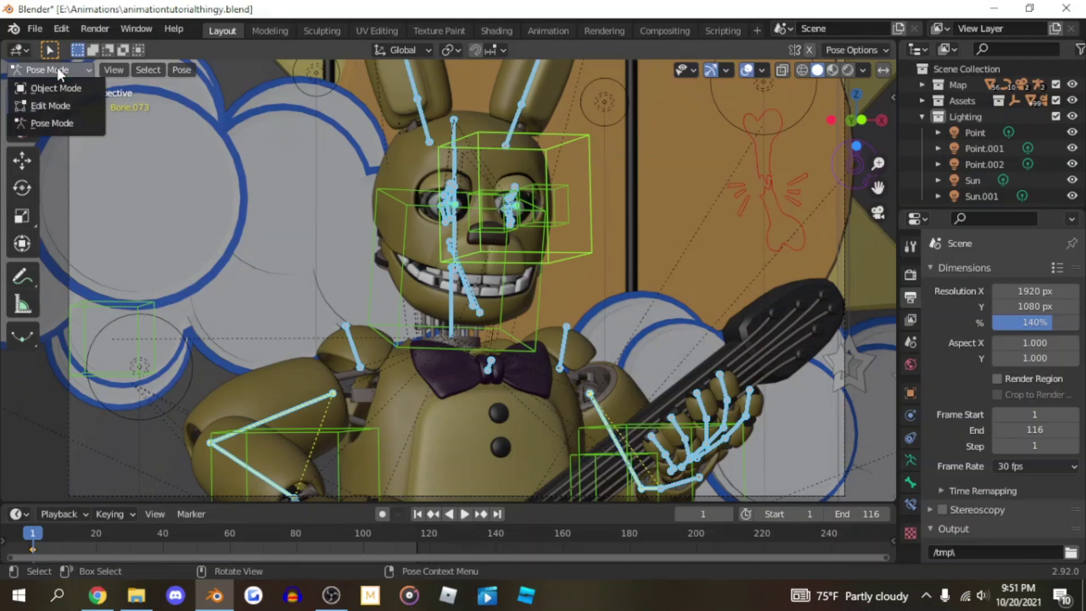
left_click(56, 89)
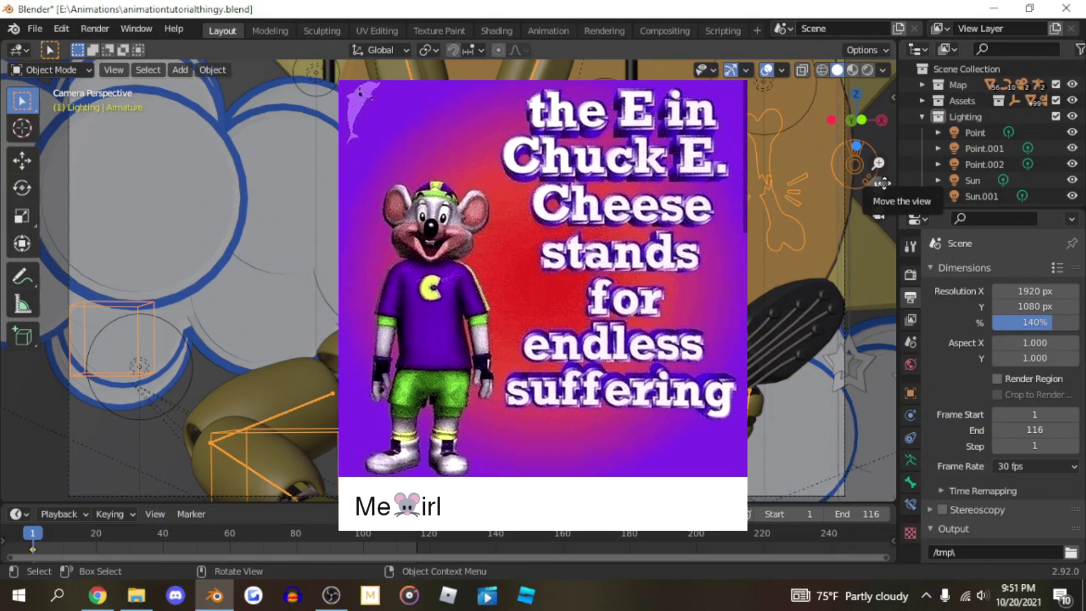
Step: Examine the eye and jaw bones of the character's face up close in the camera view
left_click_drag(884, 182, 906, 238)
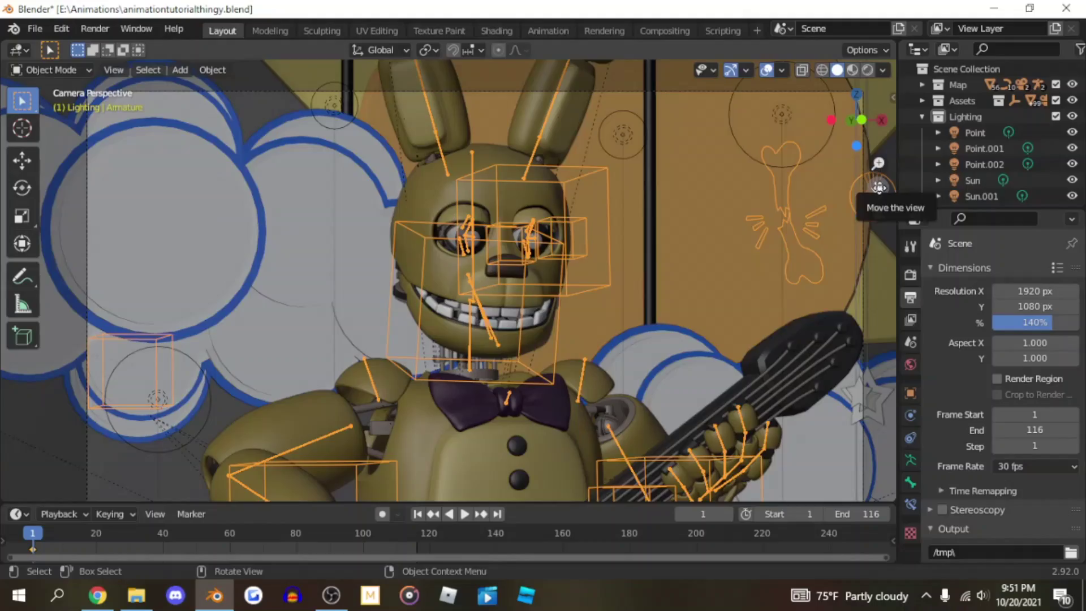
scroll(595, 165, "up", 6)
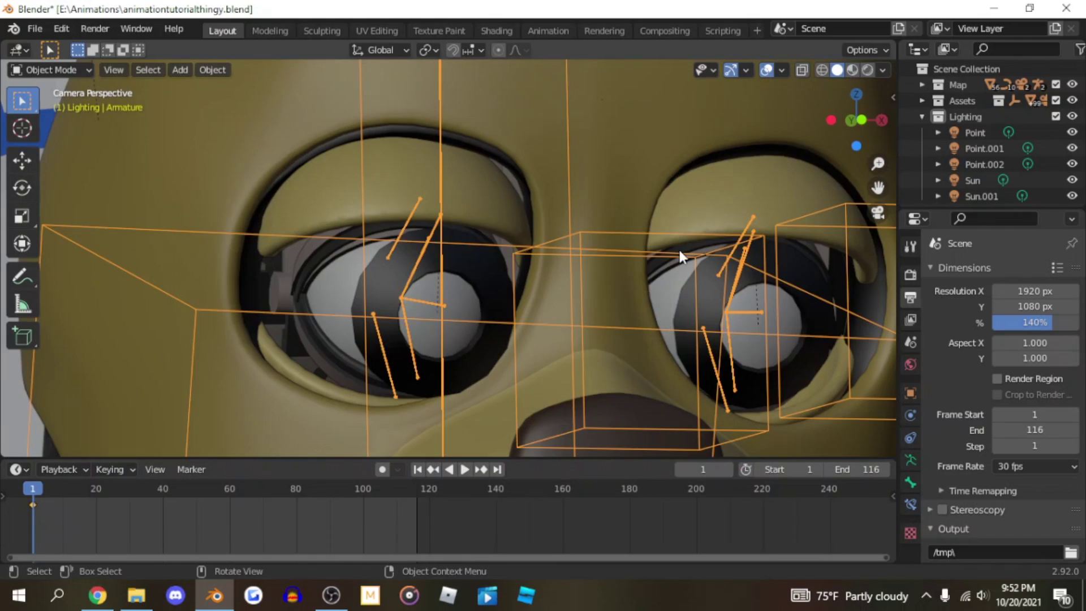
scroll(680, 257, "down", 8)
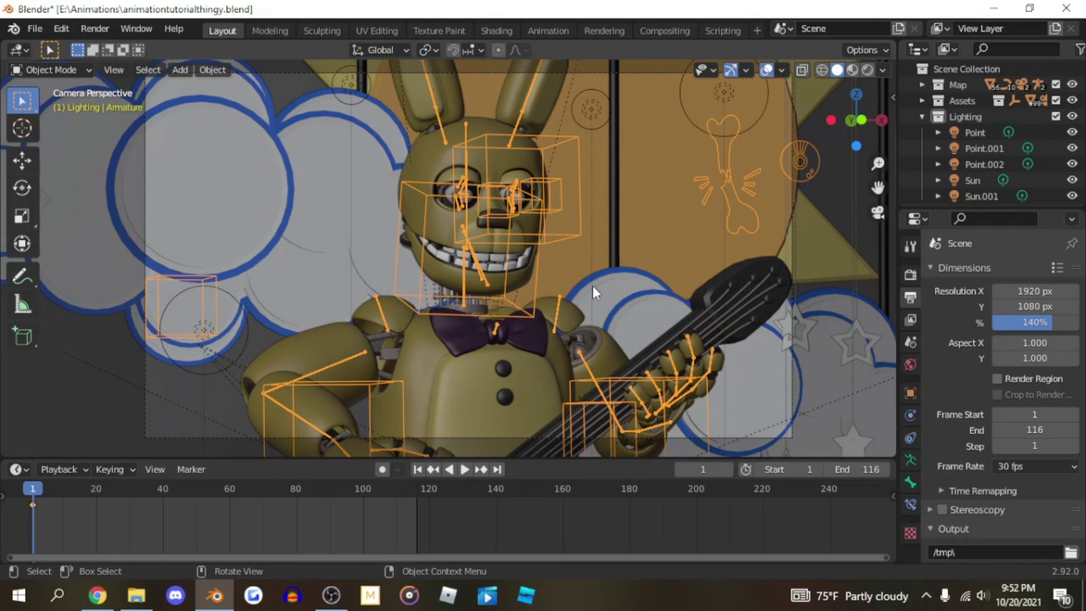
scroll(586, 288, "up", 6)
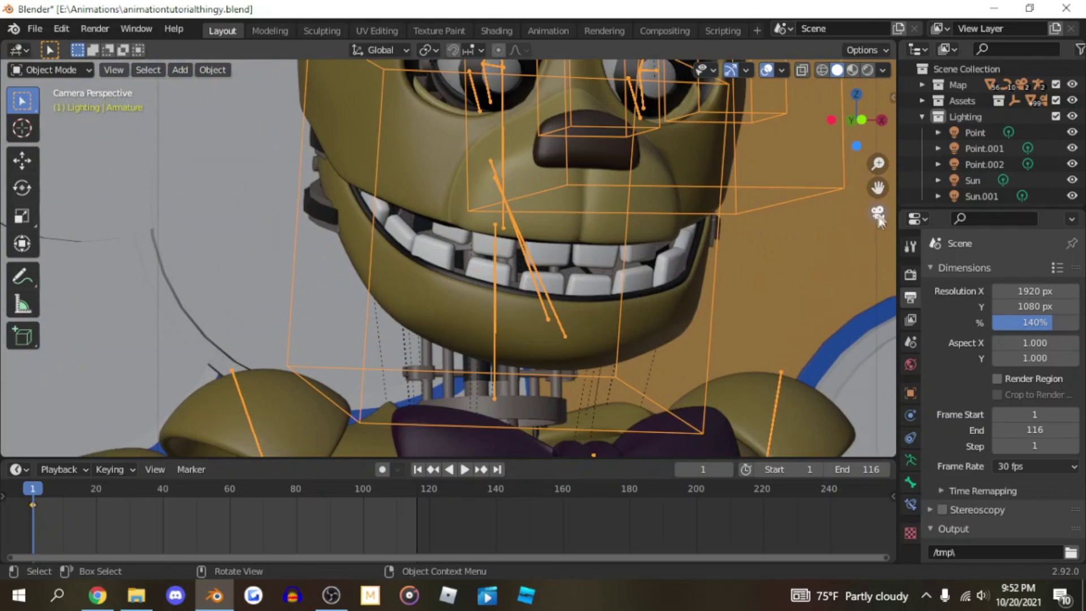
left_click_drag(878, 187, 825, 368)
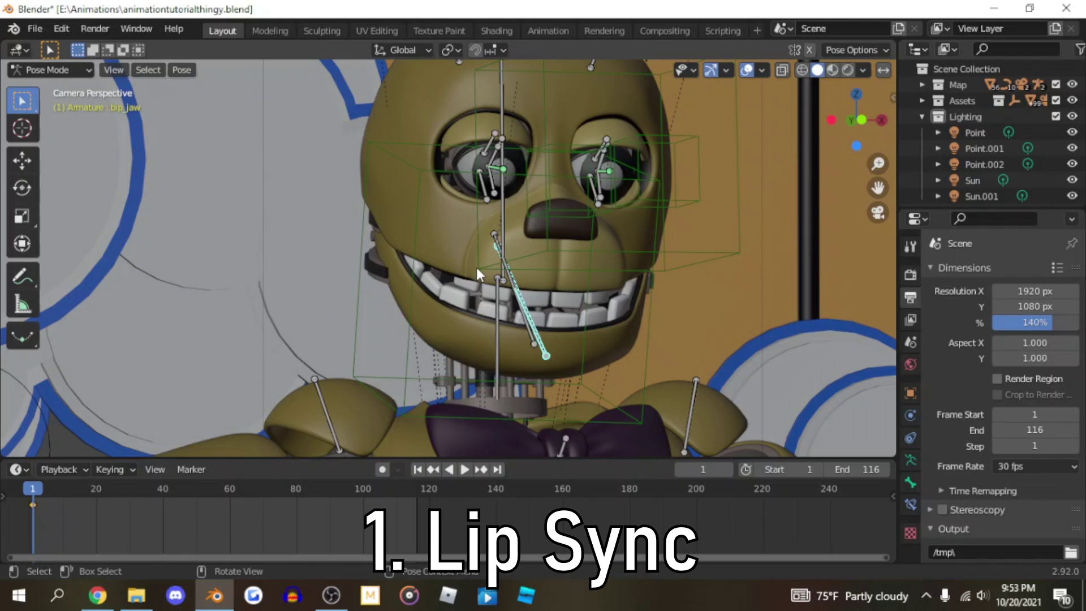
Step: Play and scrub through the first frames of the animation to find where the jaw movement should start
key("space")
left_click_drag(34, 487, 57, 491)
key("space")
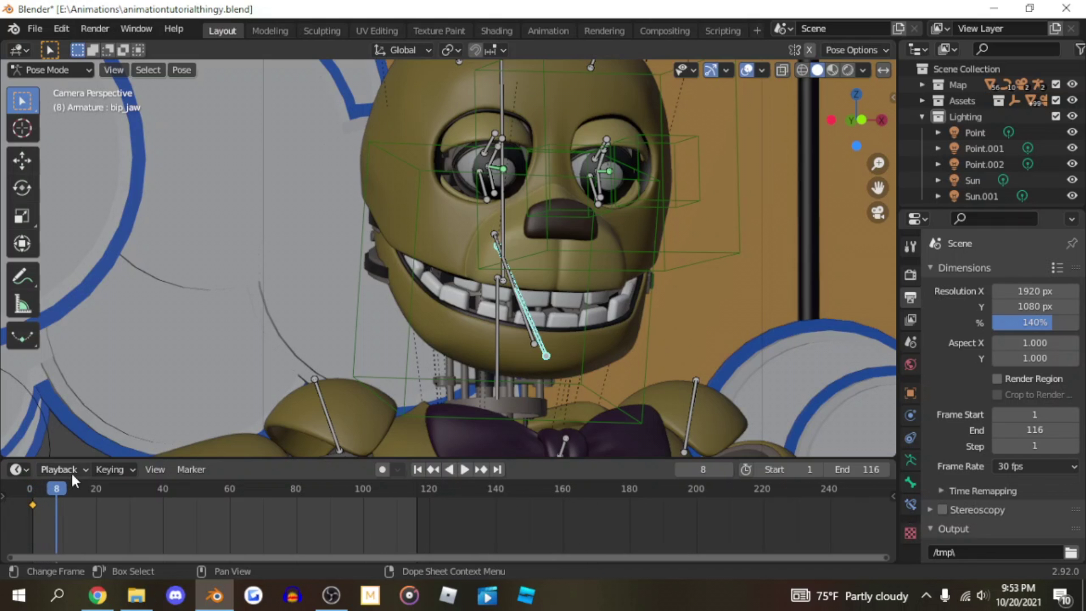
left_click(59, 469)
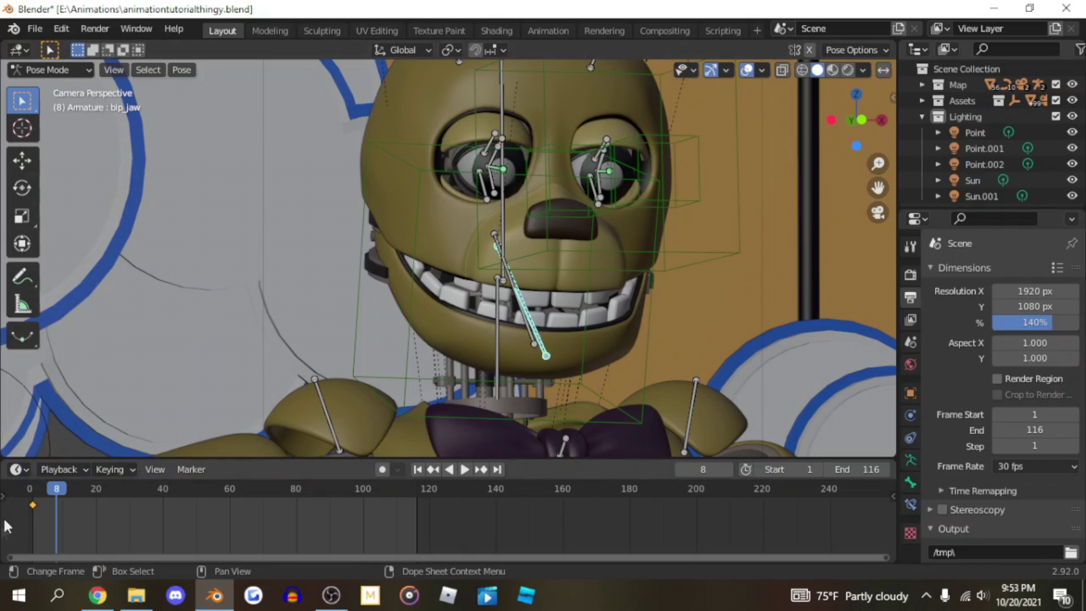
mouse_move(56, 483)
left_mouse_down()
mouse_move(67, 493)
mouse_move(50, 499)
left_mouse_up()
key("Right")
key("Right")
key("Right")
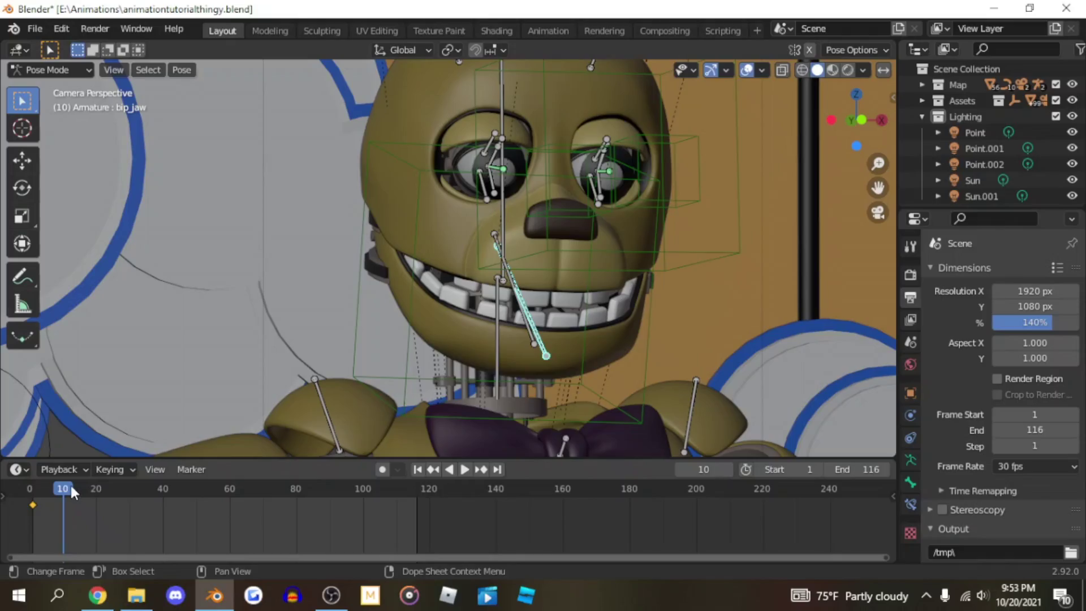
key("space")
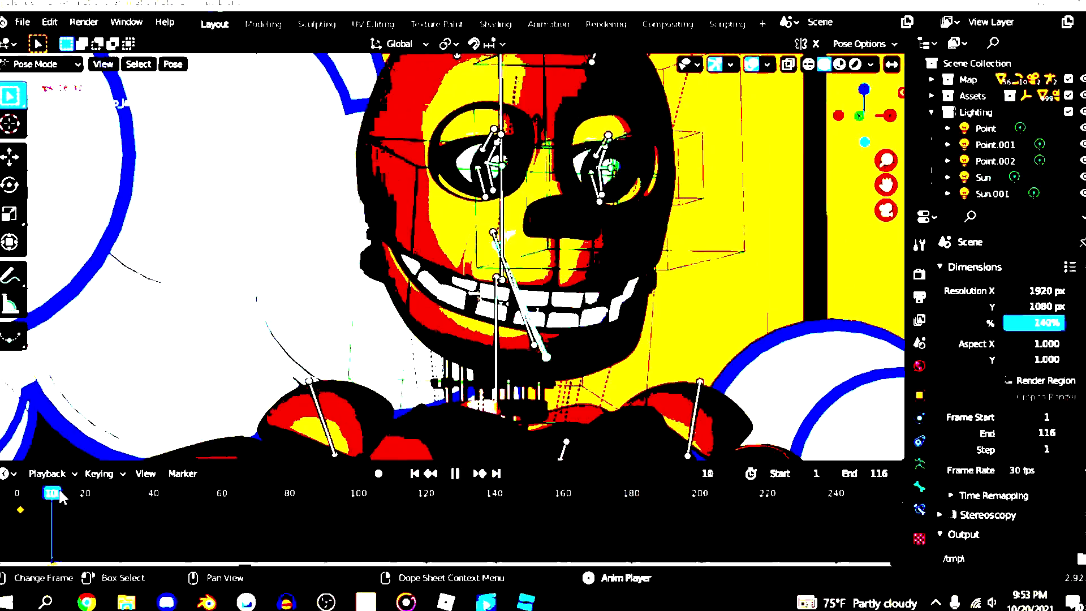
key("space")
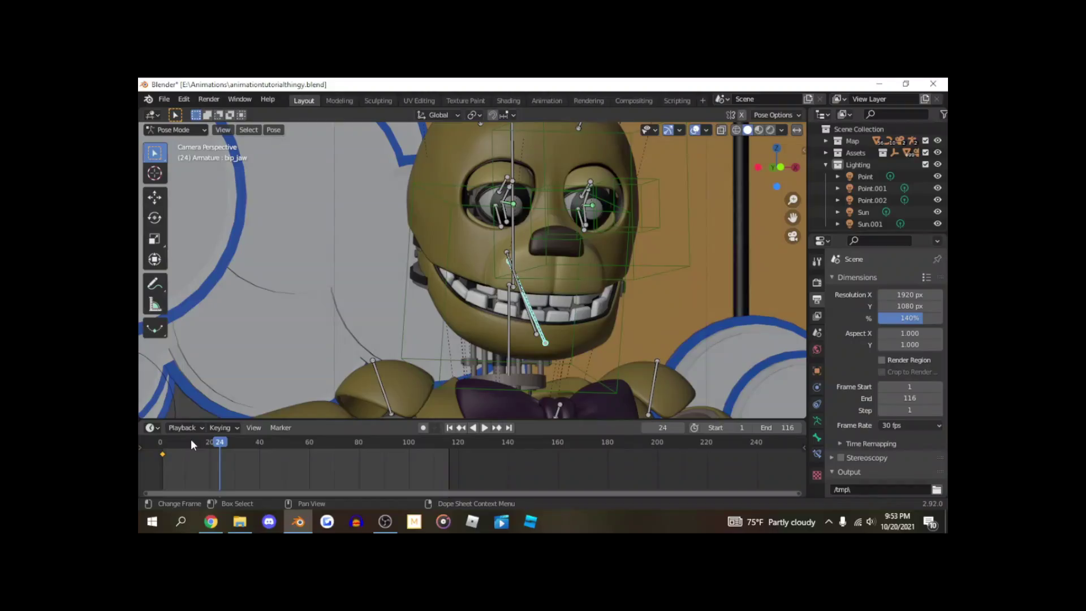
left_click(164, 440)
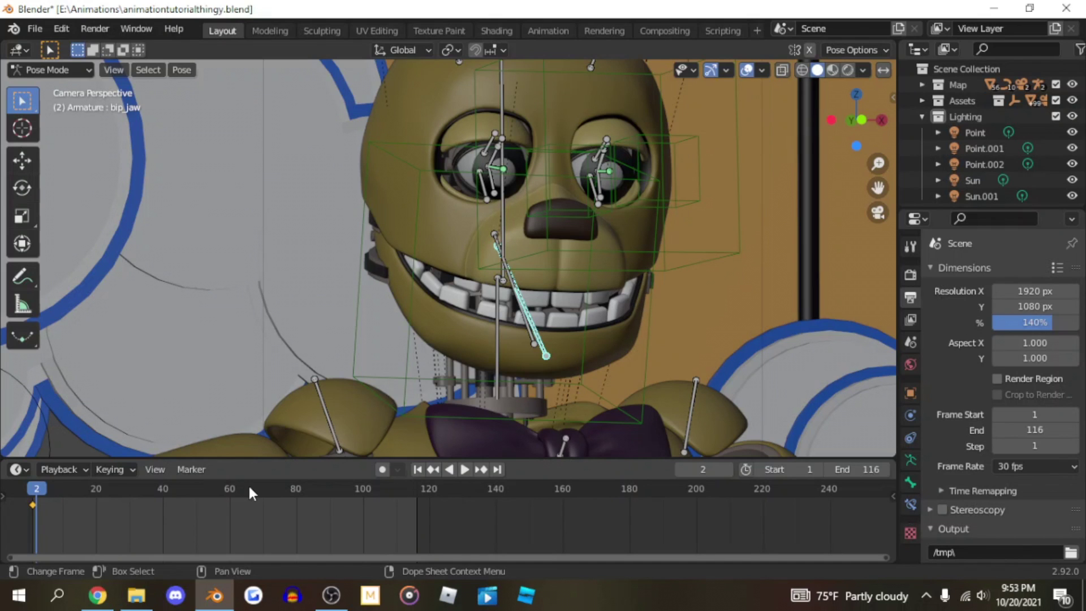
Step: Play from frame 2, stop at frame 21 and insert a keyframe for the closed jaw bone
key("space")
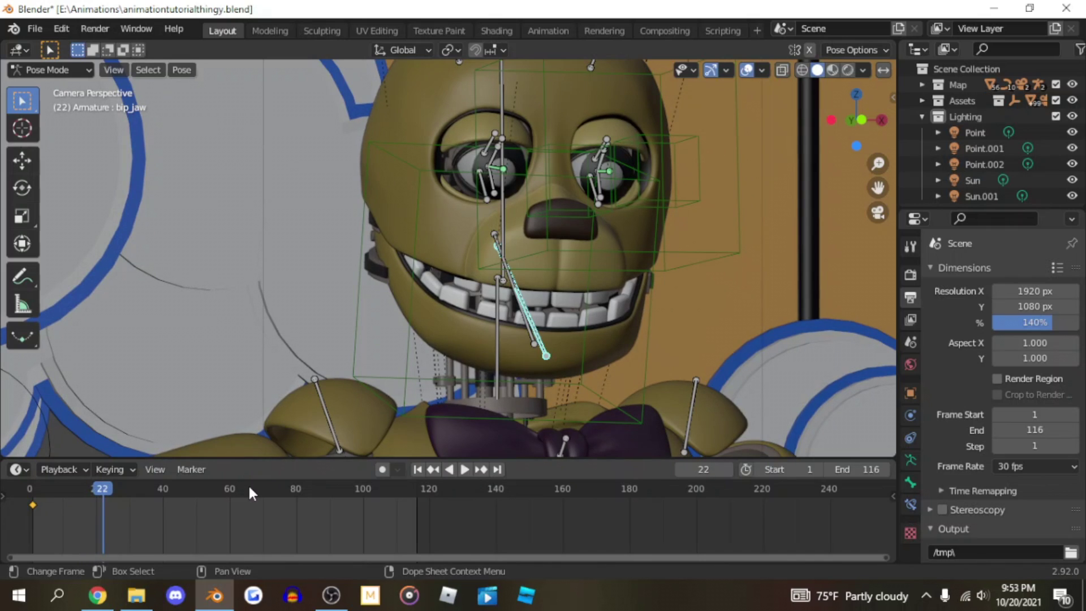
key("Left")
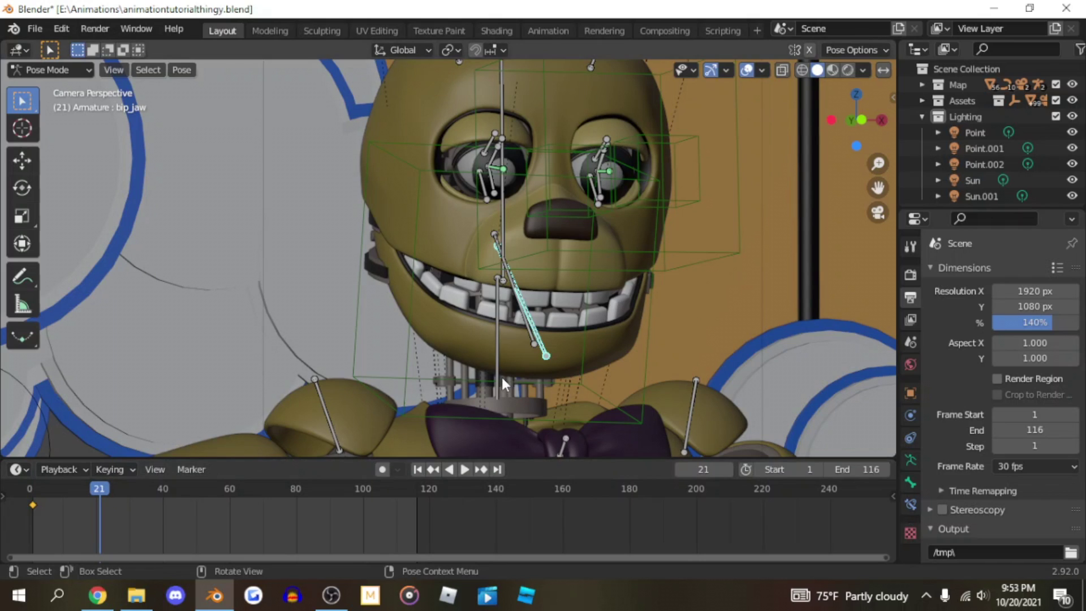
key("i")
left_click(525, 332)
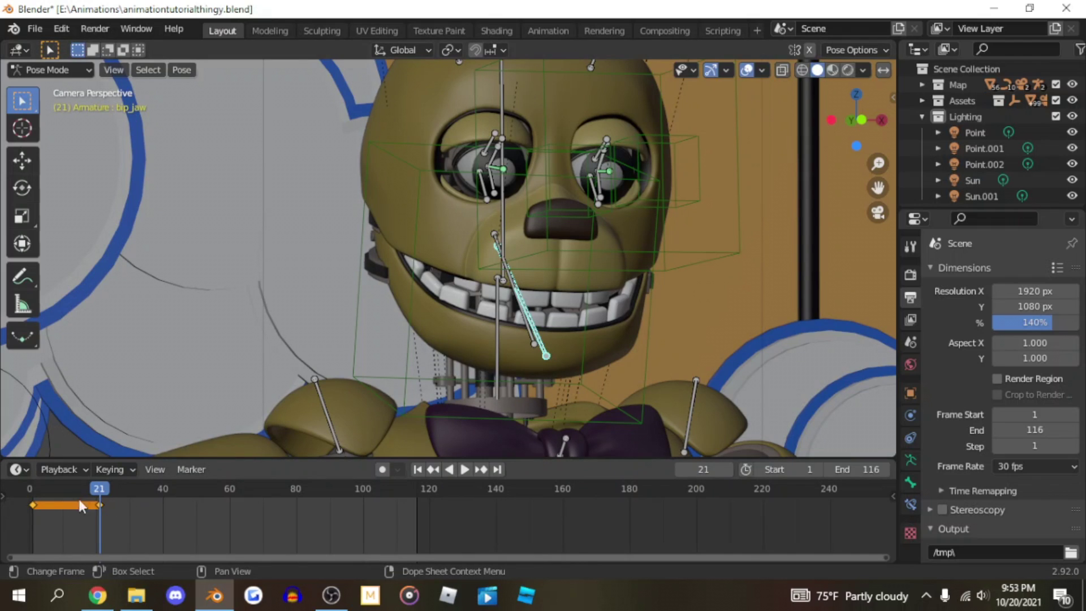
Step: Move the playhead to frame 25, four frames past the last jaw keyframe
scroll(311, 508, "up", 10)
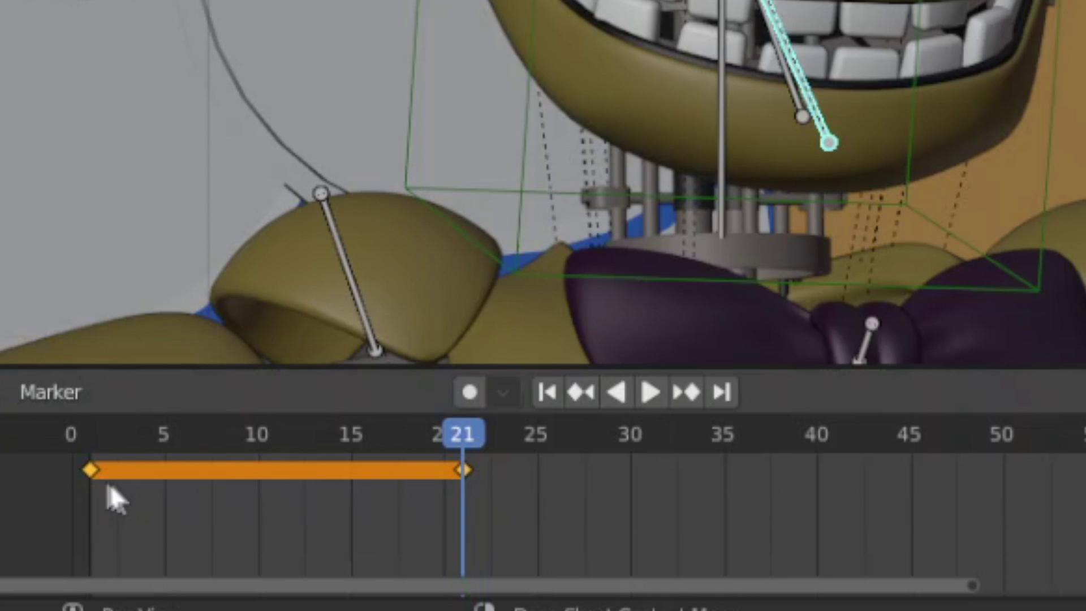
scroll(574, 498, "down", 2)
scroll(574, 497, "down", 3)
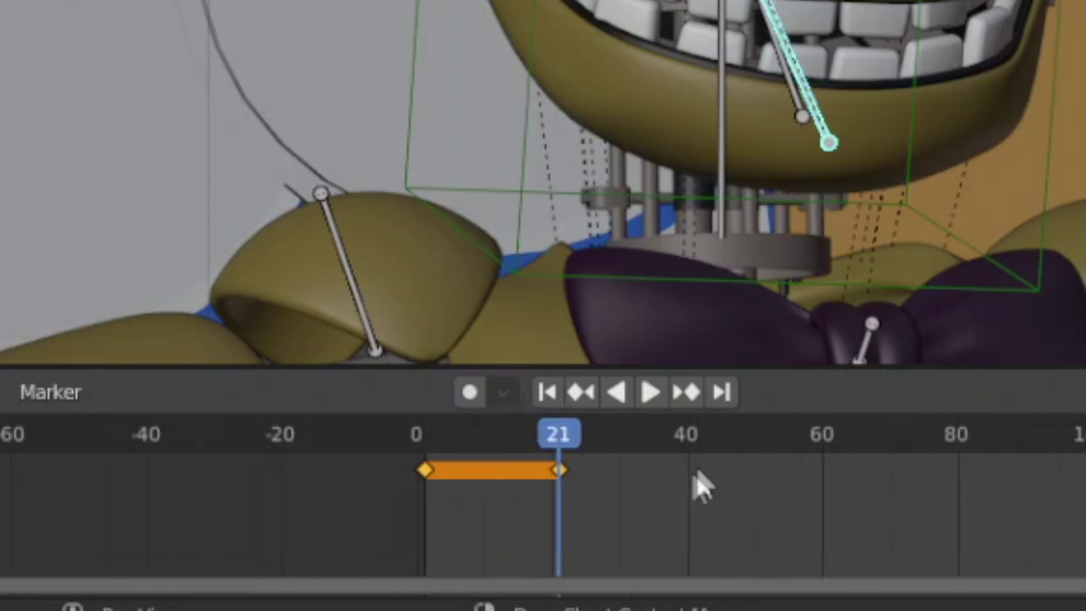
middle_click_drag(519, 503, 444, 503)
mouse_move(346, 488)
left_mouse_down()
mouse_move(316, 488)
mouse_move(353, 487)
left_mouse_up()
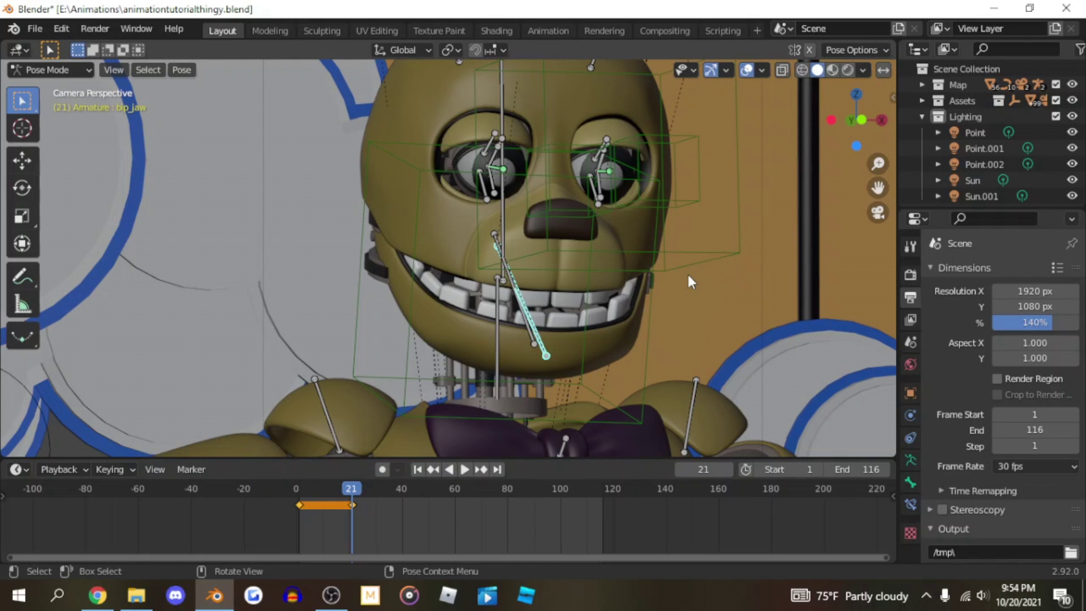
key("Right")
key("Right")
key("Right")
key("Right")
key("Right")
key("Left")
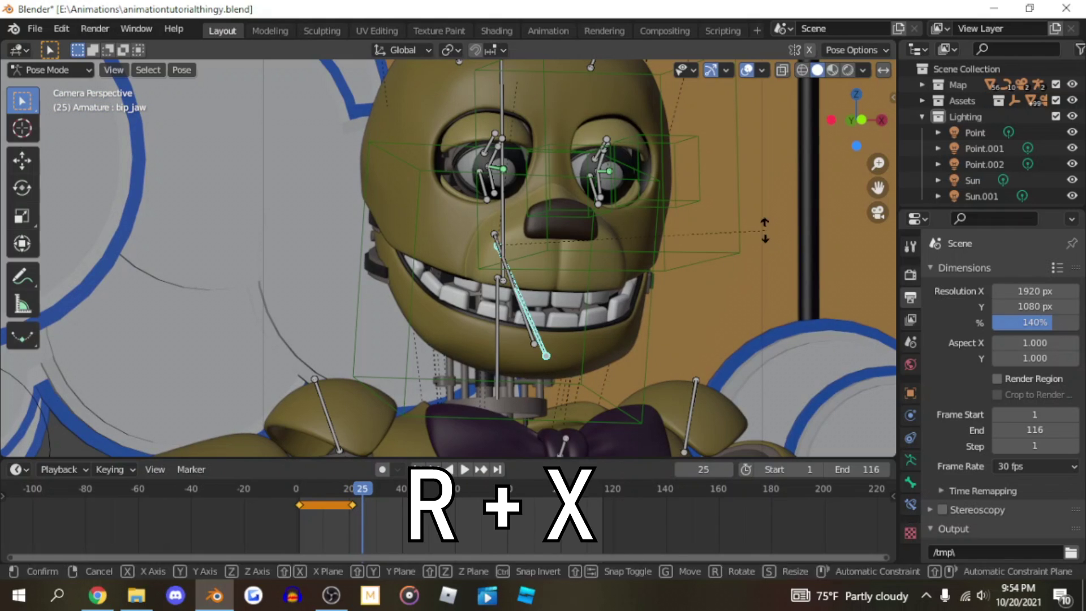
key("r")
key("x")
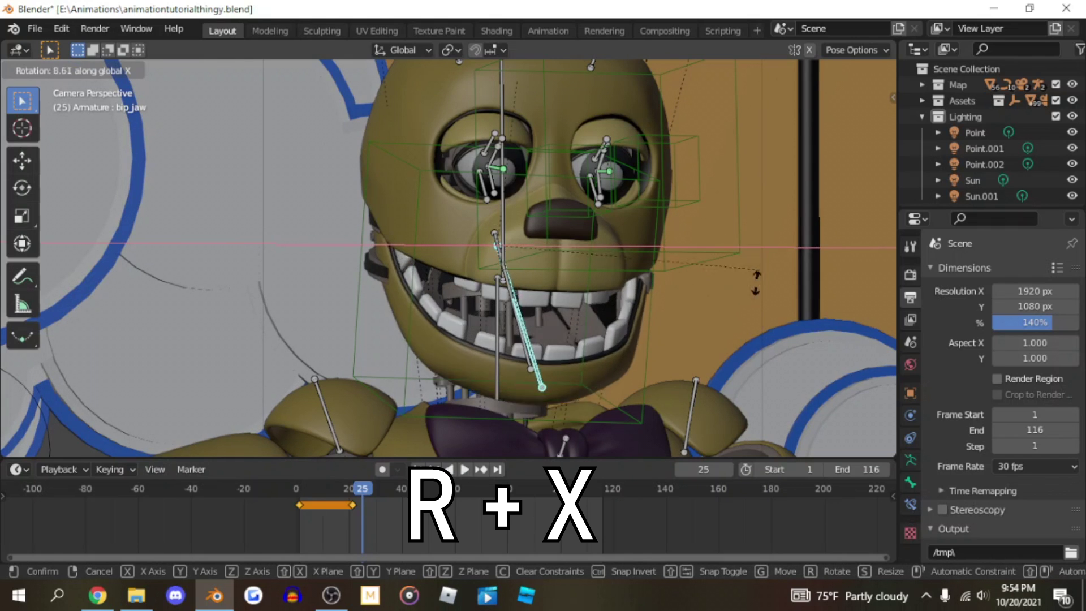
right_click(749, 299)
key("r")
key("r")
right_click(688, 277)
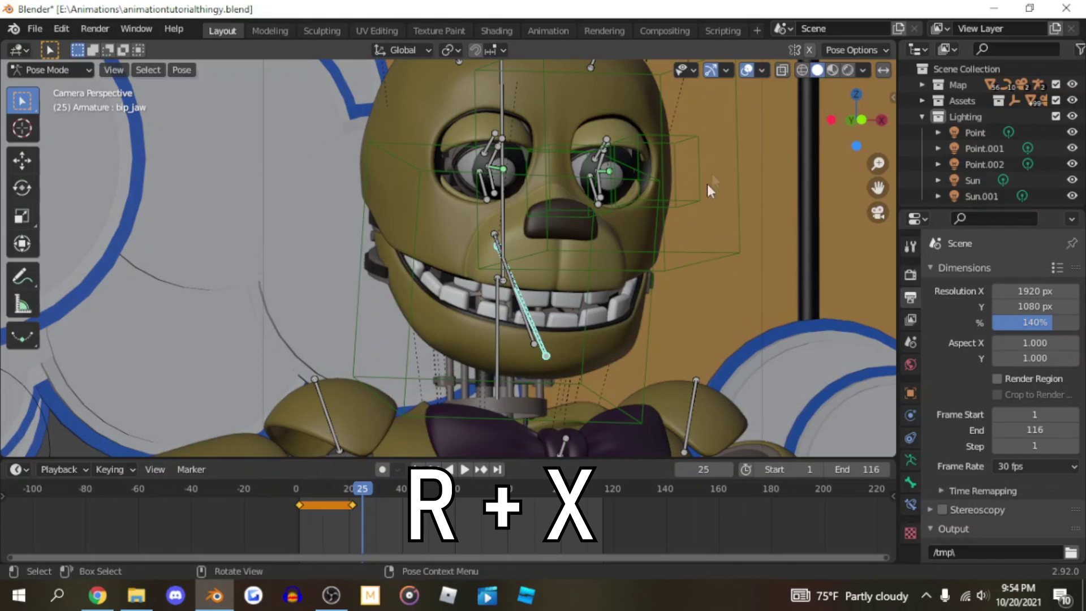
Step: Rotate the jaw bone open by about 15° around the global X axis and insert a keyframe at frame 25
key("r")
key("x")
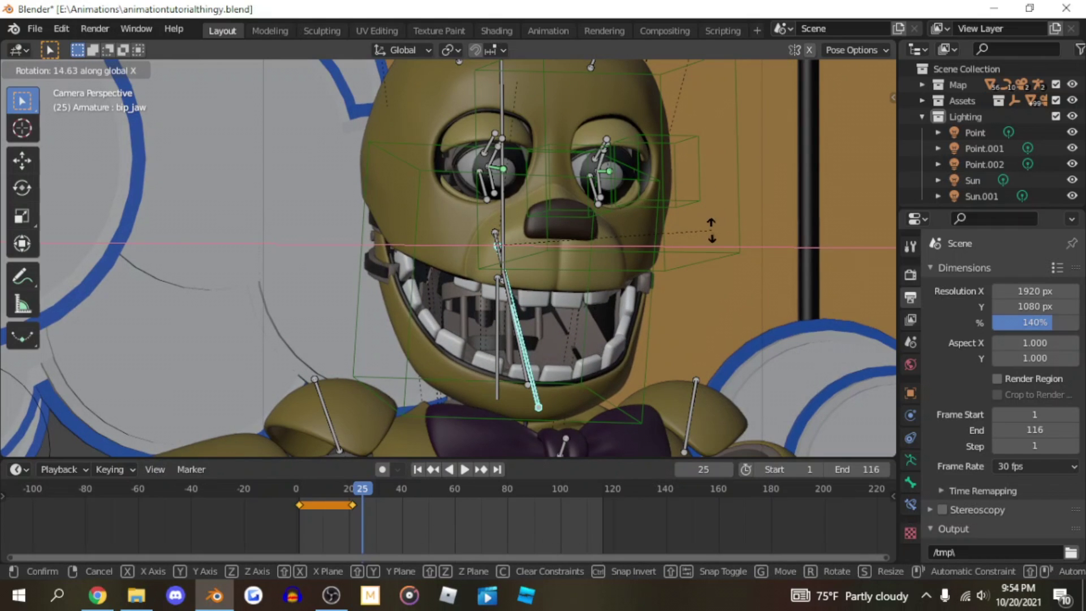
left_click(714, 220)
key("i")
left_click(713, 219)
Step: Rotate the jaw bone closed around the global X axis at frame 29 and insert a keyframe
key("Right")
key("Right")
key("Right")
key("Right")
key("r")
key("x")
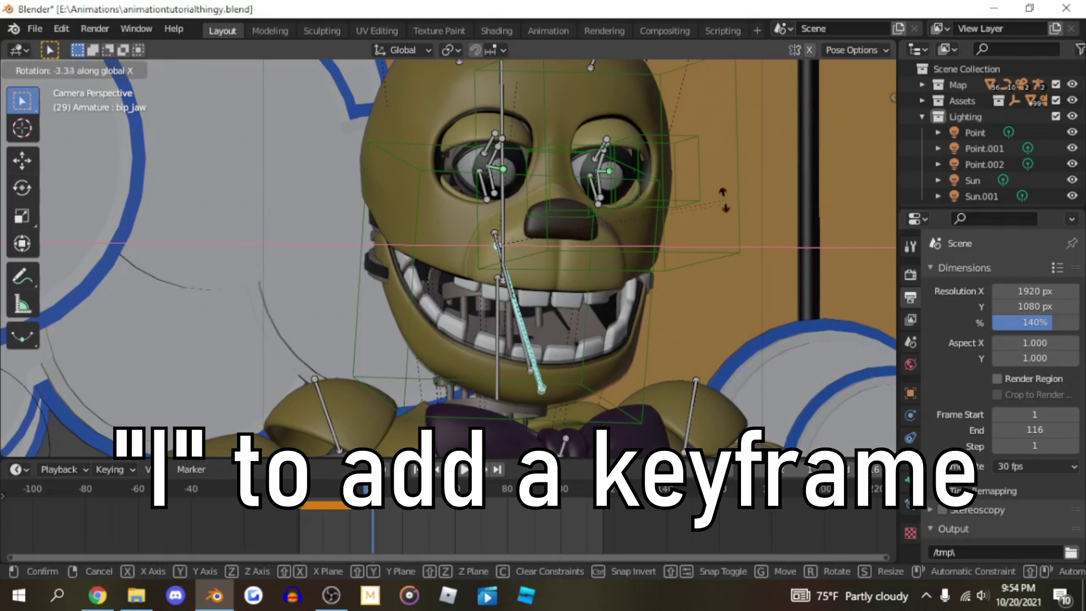
left_click(723, 158)
key("i")
left_click(723, 159)
Step: Hold the closed jaw pose with another keyframe at frame 31
key("Right")
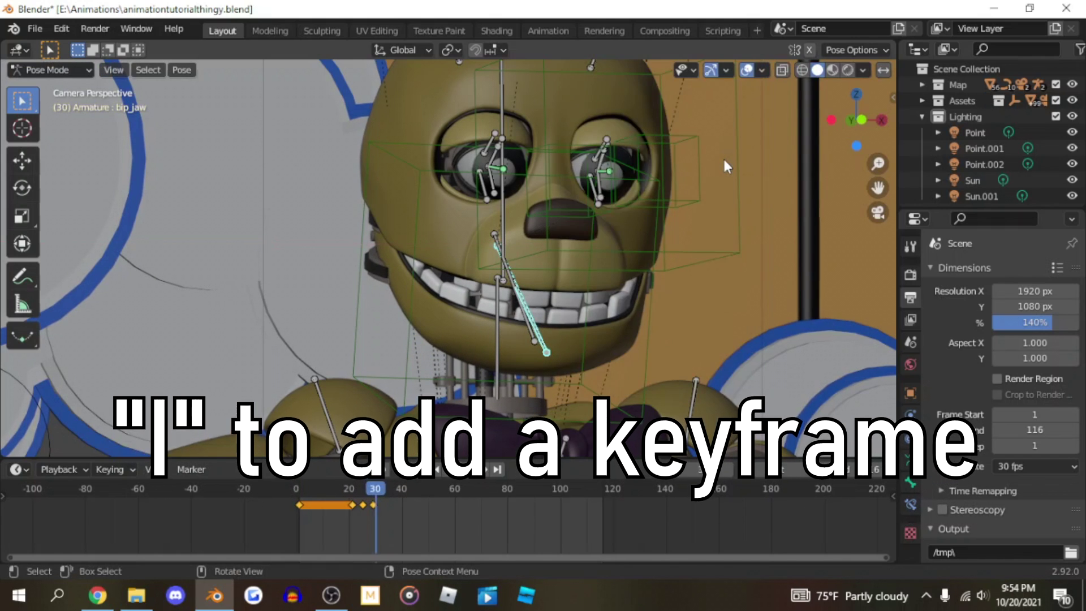
key("Right")
key("i")
left_click(717, 175)
Step: Rotate the jaw bone open around the global X axis at frame 34 and insert a keyframe
key("Right")
key("Right")
key("Right")
key("r")
key("x")
left_click(716, 229)
key("i")
left_click(717, 229)
Step: Hold the open jaw pose with another keyframe at frame 38
key("Right")
key("Right")
key("Right")
key("Right")
key("i")
left_click(717, 229)
Step: Rotate the jaw bone closed again at frame 42 and insert a keyframe
key("Right")
key("Right")
key("Right")
key("Right")
key("r")
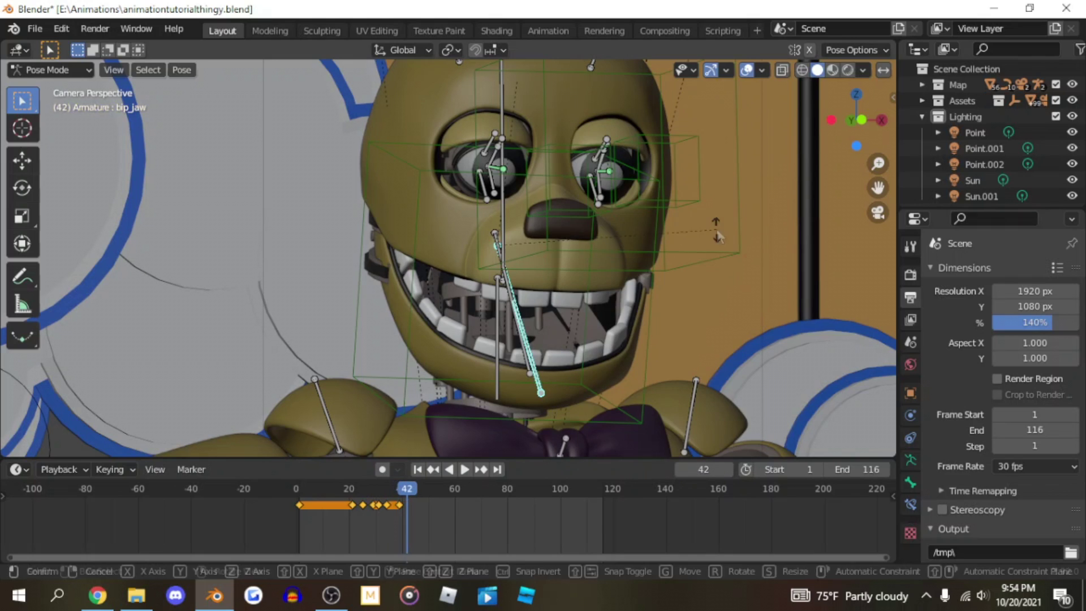
left_click(718, 229)
key("i")
left_click(714, 184)
Step: Set the viewport Simplify limits to max subdivision 1, max child particles 0 and volume resolution 0
key("space")
key("space")
left_click(910, 274)
scroll(956, 501, "down", 10)
left_click_drag(1035, 465, 990, 465)
left_click_drag(1040, 482, 990, 499)
left_click(1058, 465)
Step: Play the lip sync from the first frame to check the jaw movement, and stop at frame 30
left_click(418, 469)
key("space")
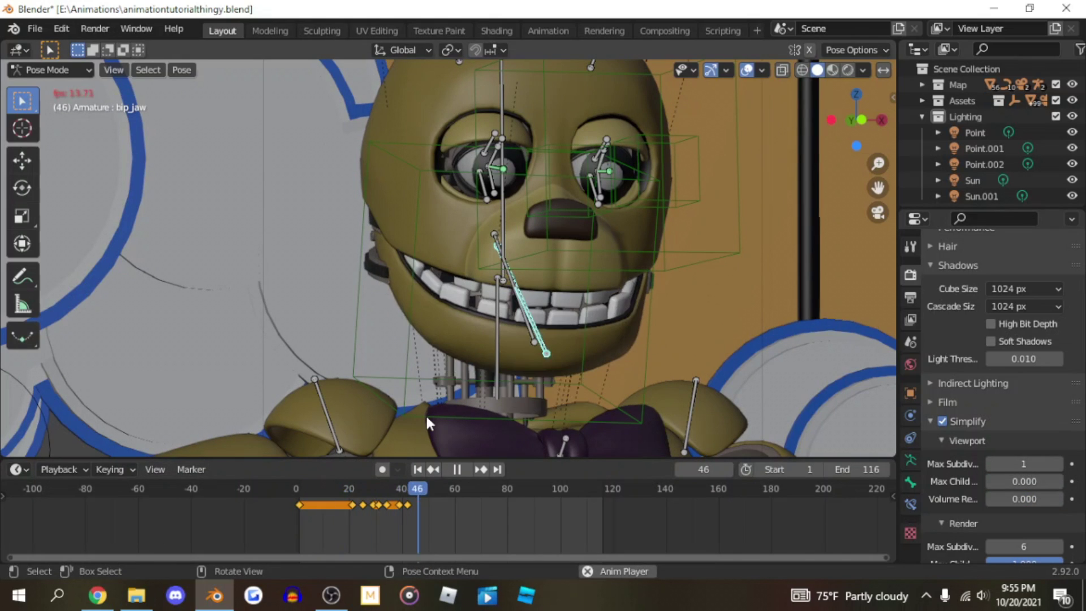
mouse_move(361, 500)
left_mouse_down()
mouse_move(351, 485)
mouse_move(376, 491)
left_mouse_up()
key("space")
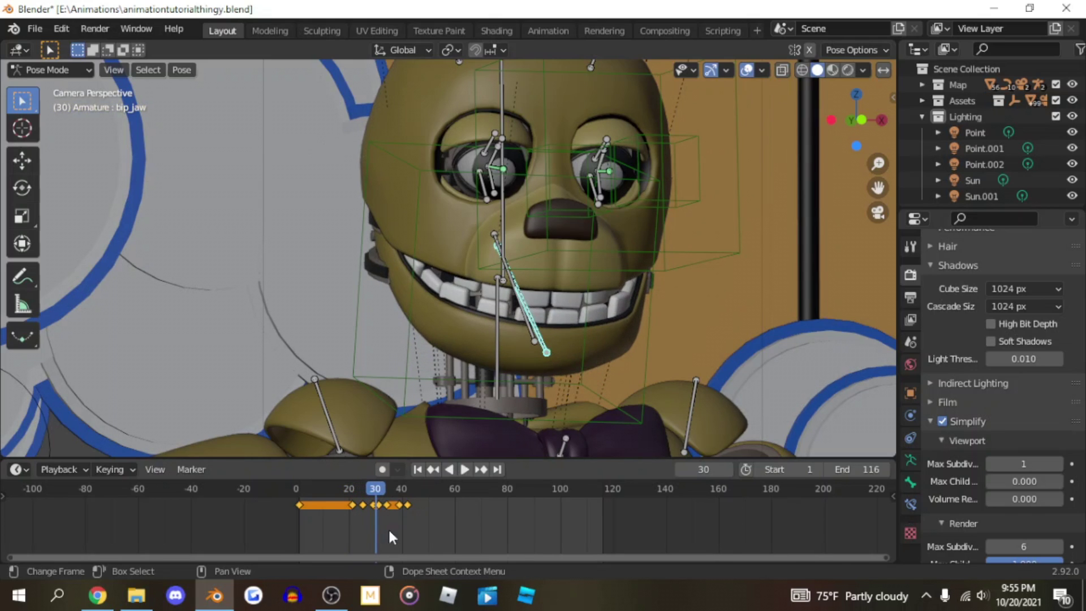
Step: Set the interpolation mode of the jaw keyframes from about frame 21 to 42 to Linear
key("alt+a")
key("b")
left_click_drag(350, 493, 418, 518)
right_click(384, 503)
mouse_move(365, 456)
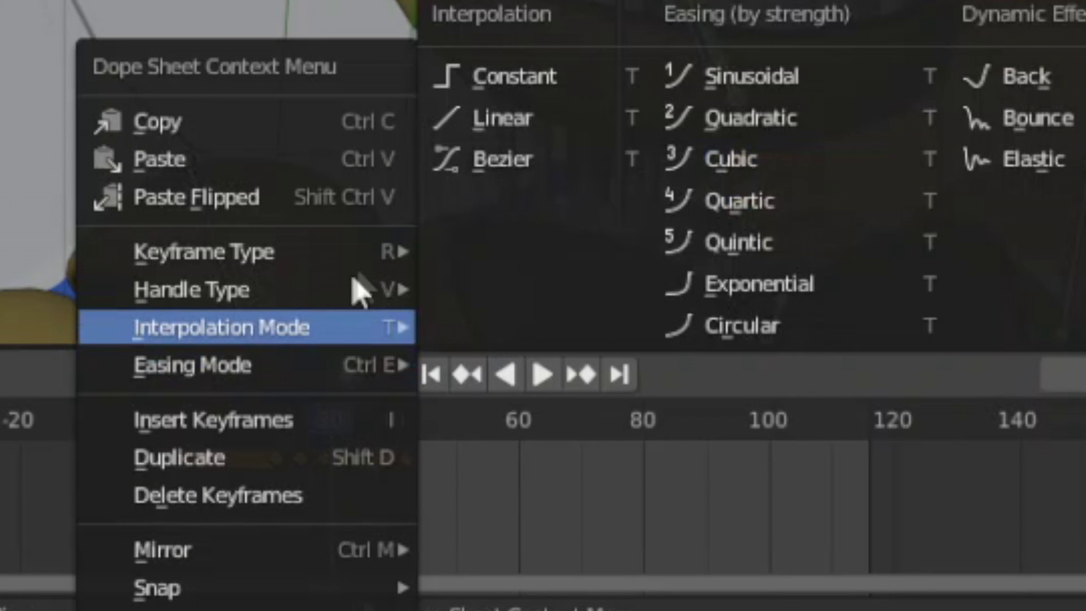
left_click(509, 122)
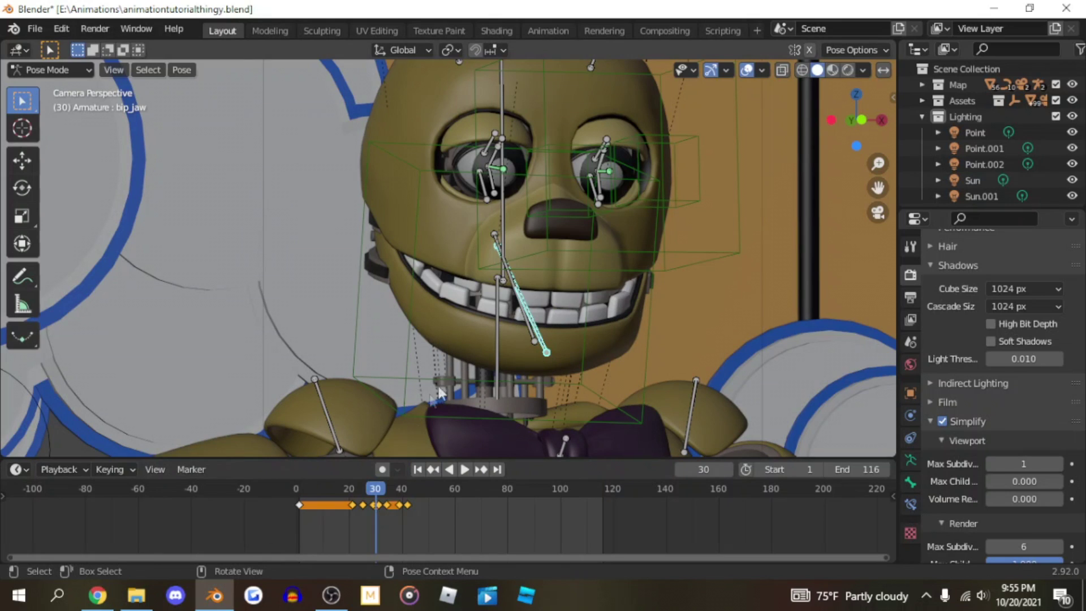
Step: Play the lip sync from frame 30 and again from frame 42 to check the linear jaw movement
key("space")
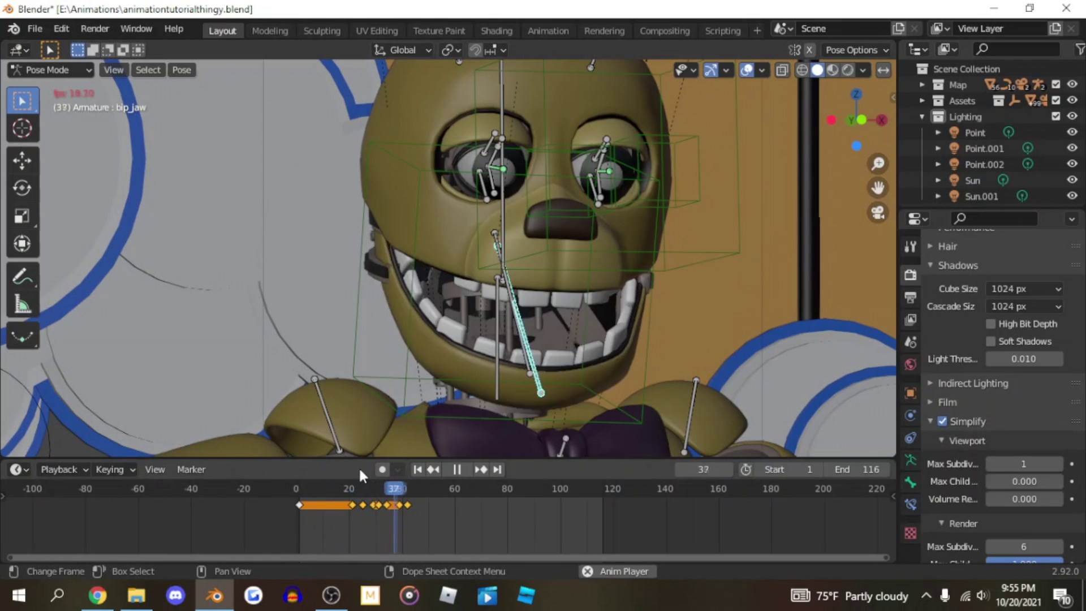
key("space")
left_click(407, 488)
key("space")
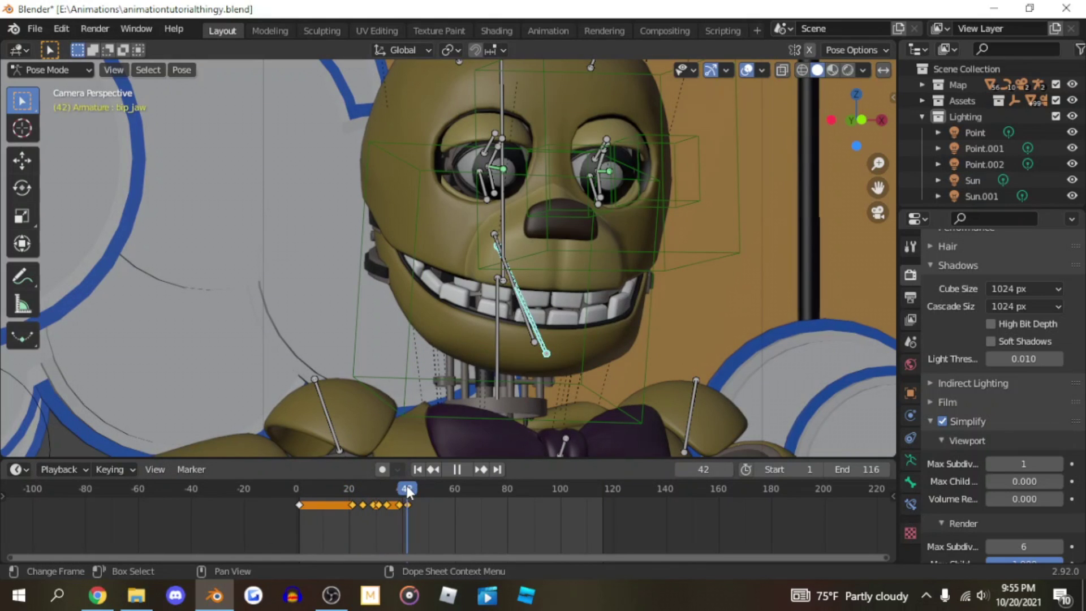
key("space")
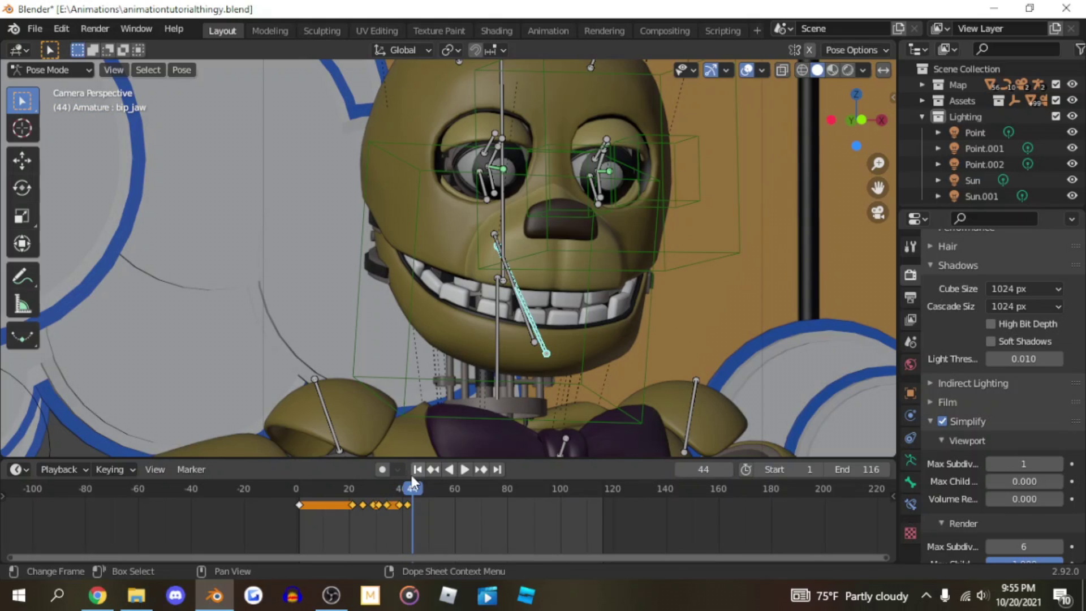
Step: At frame 44, rotate the jaw bone slightly open, about 1.9° around the global X axis, and insert a keyframe
key("Left")
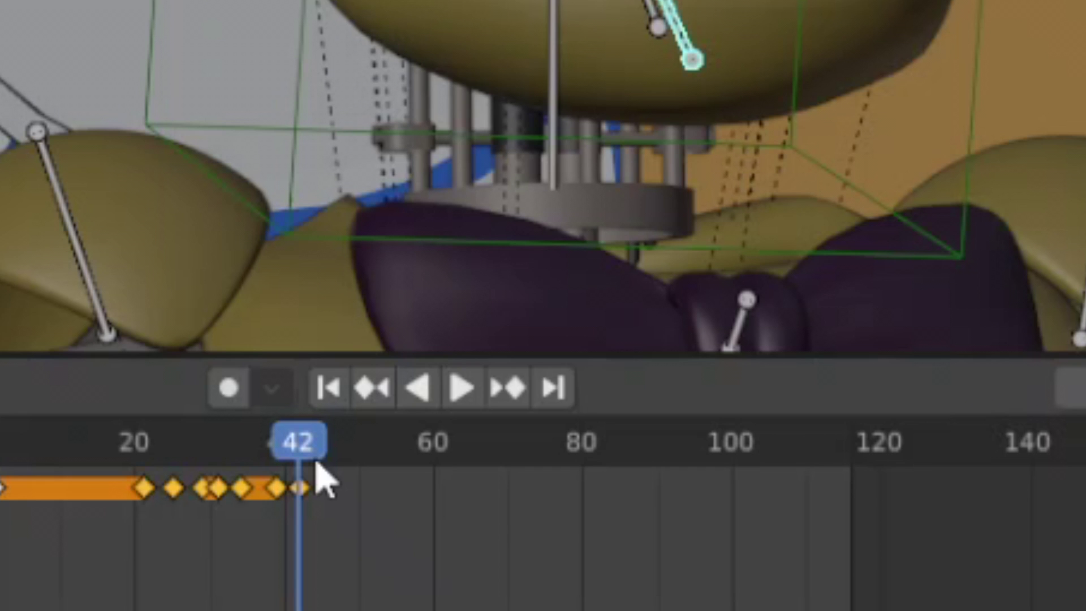
key("Right")
key("Right")
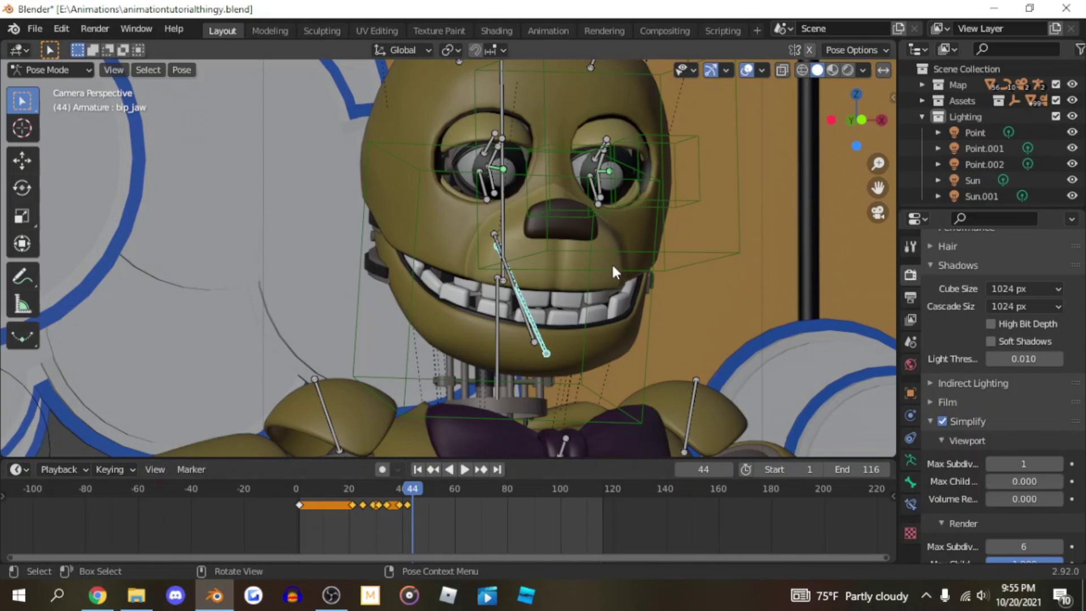
key("r")
key("x")
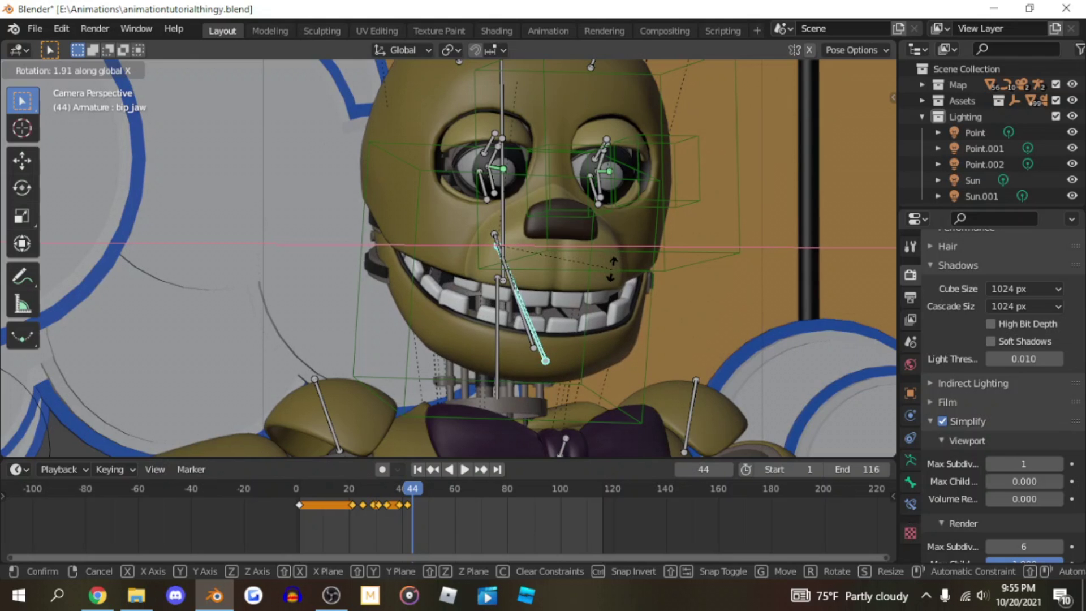
left_click(612, 267)
key("i")
left_click(612, 270)
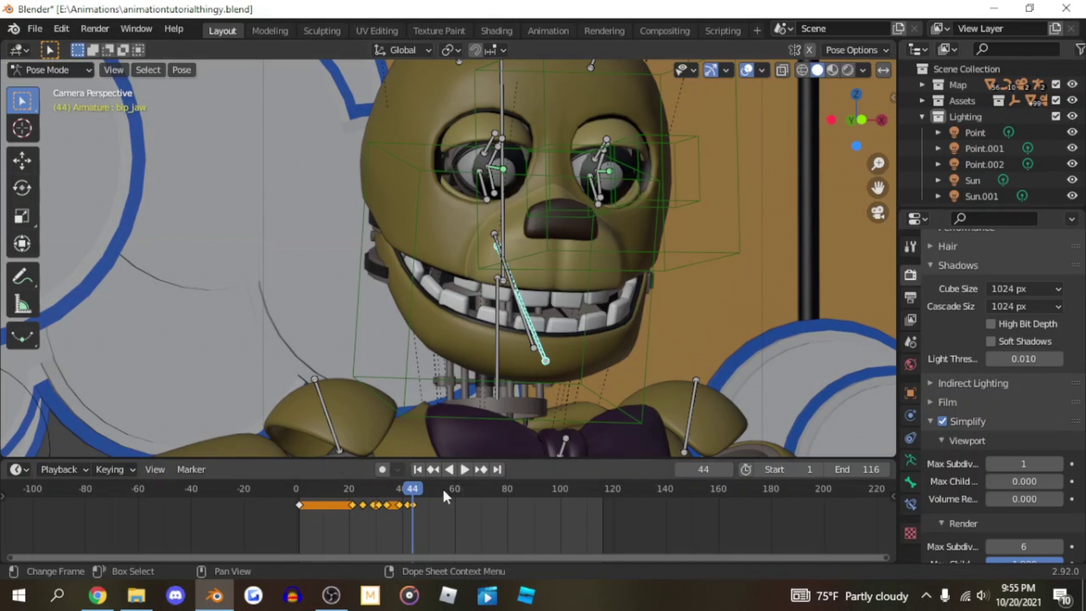
Step: Duplicate the closed-jaw keyframe at frame 42 to frame 48
left_click(409, 504)
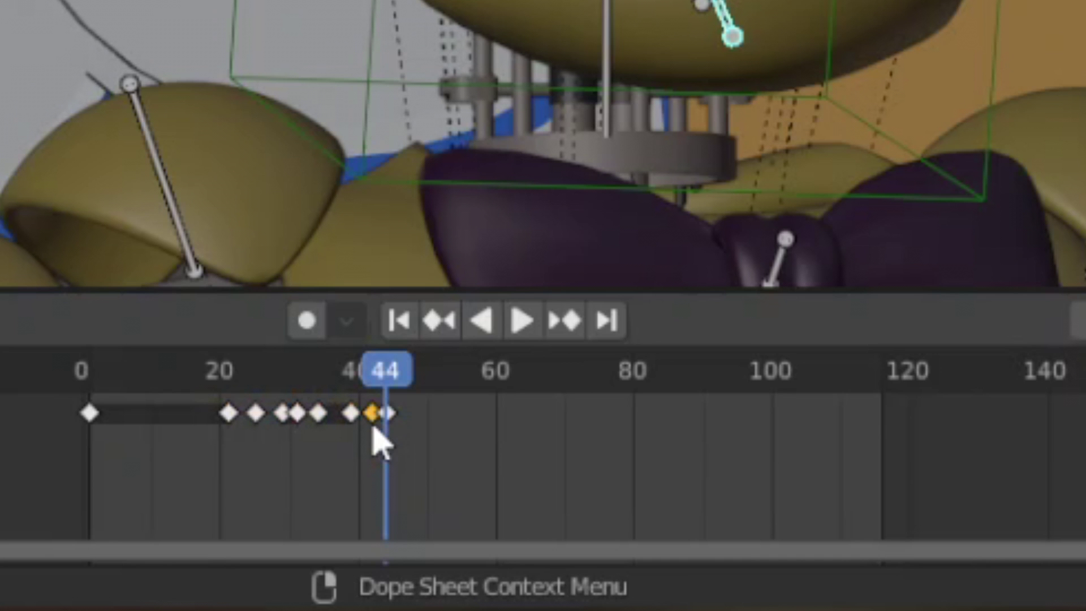
key("g")
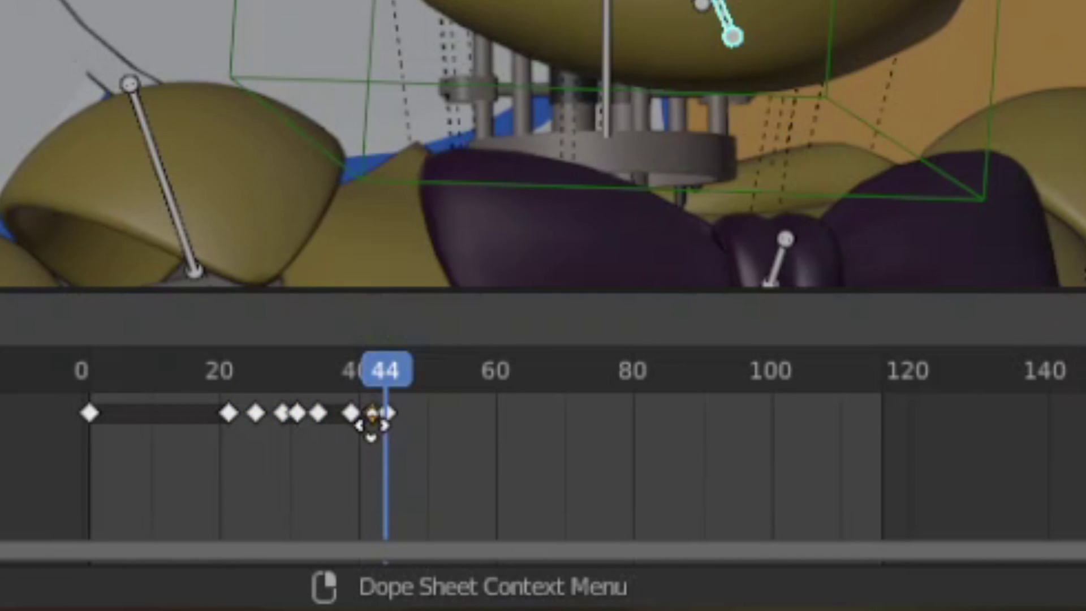
left_click(411, 440)
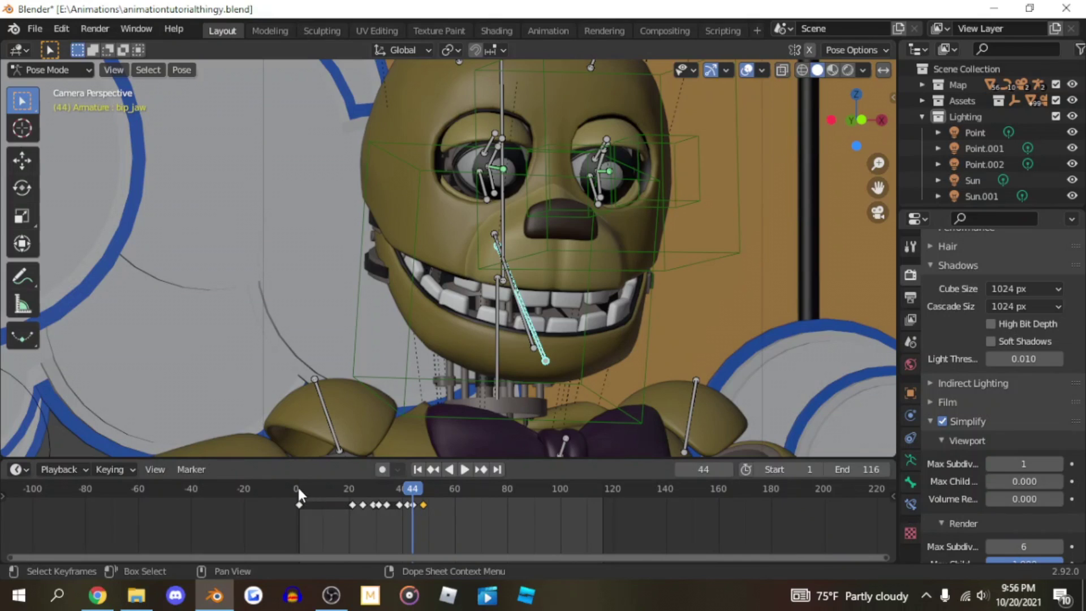
Step: Play the lip sync from the first frame and from intermediate frames to check the jaw timing, stopping at frame 53
left_click(300, 490)
key("space")
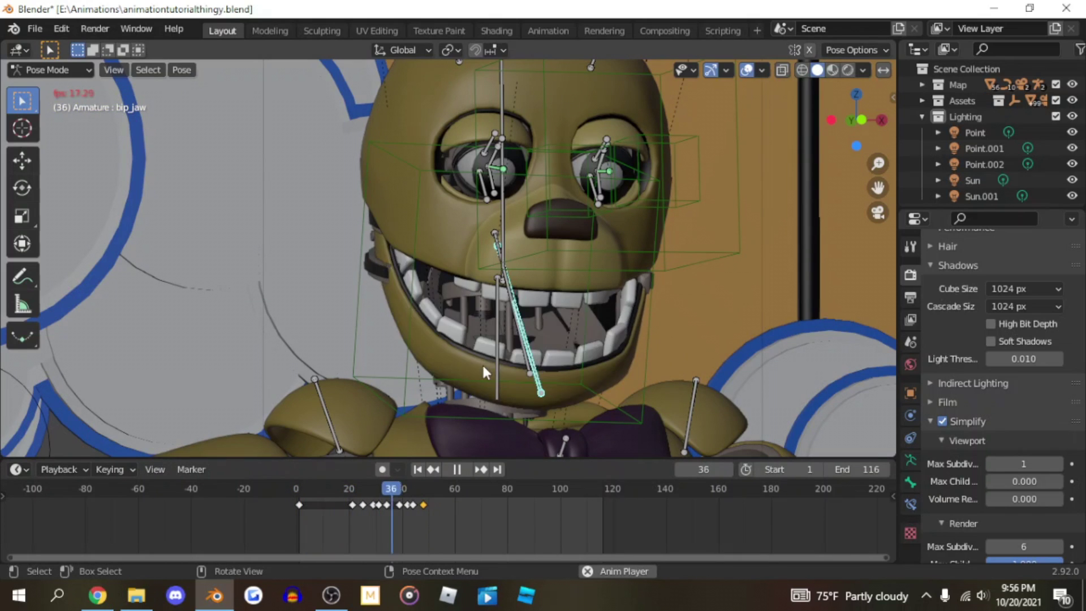
key("space")
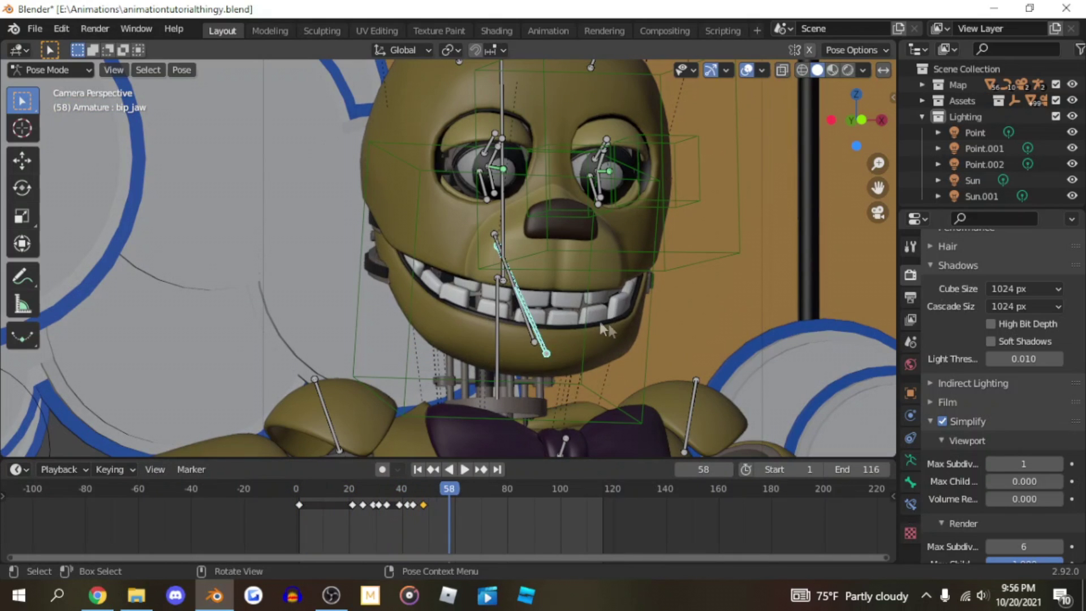
scroll(606, 324, "up", 4)
scroll(608, 324, "down", 2)
left_click(381, 486)
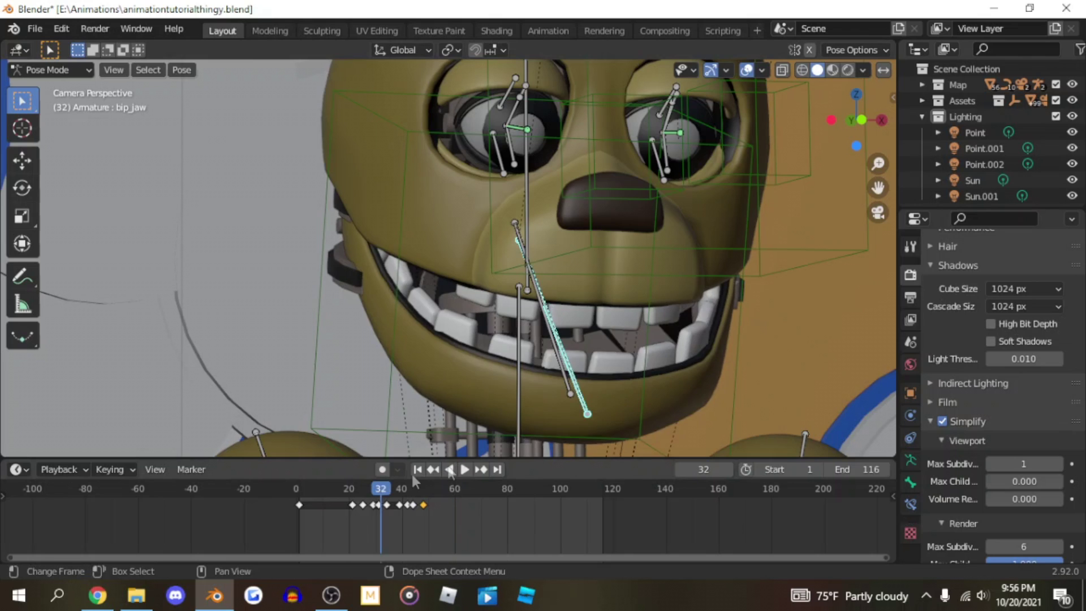
key("space")
key("space")
left_click_drag(297, 481, 331, 481)
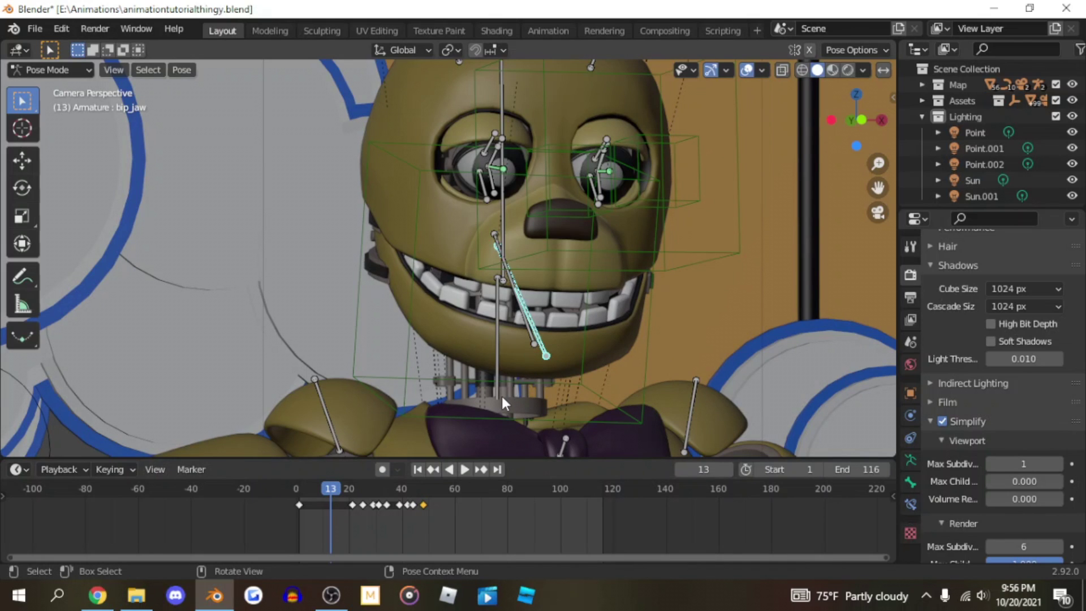
key("space")
key("space")
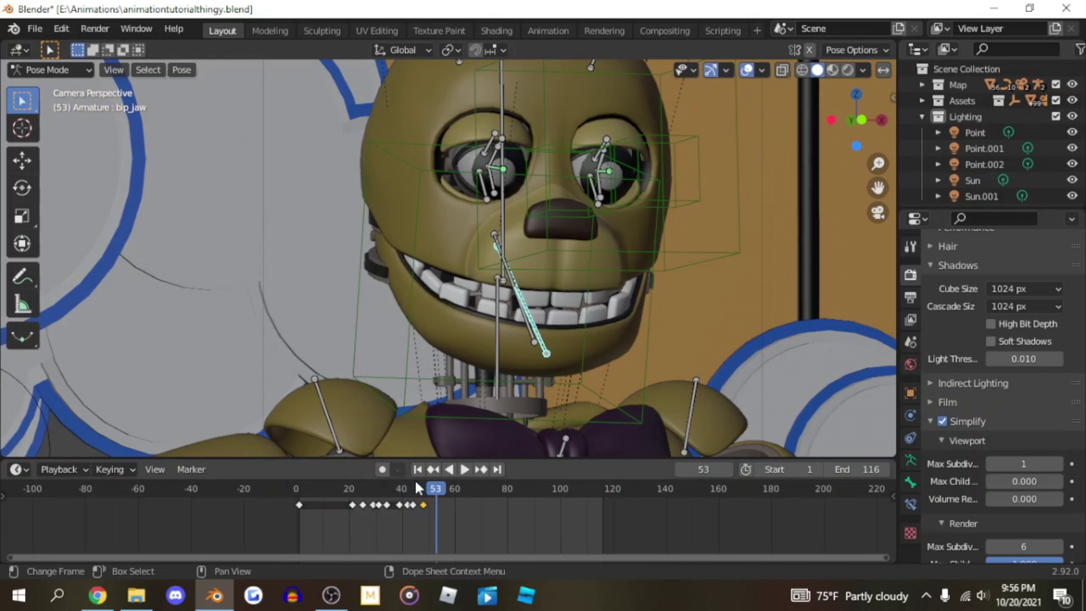
Step: Hold the closed jaw pose with a keyframe at frame 51
left_click(429, 487)
left_click_drag(429, 485, 433, 486)
key("i")
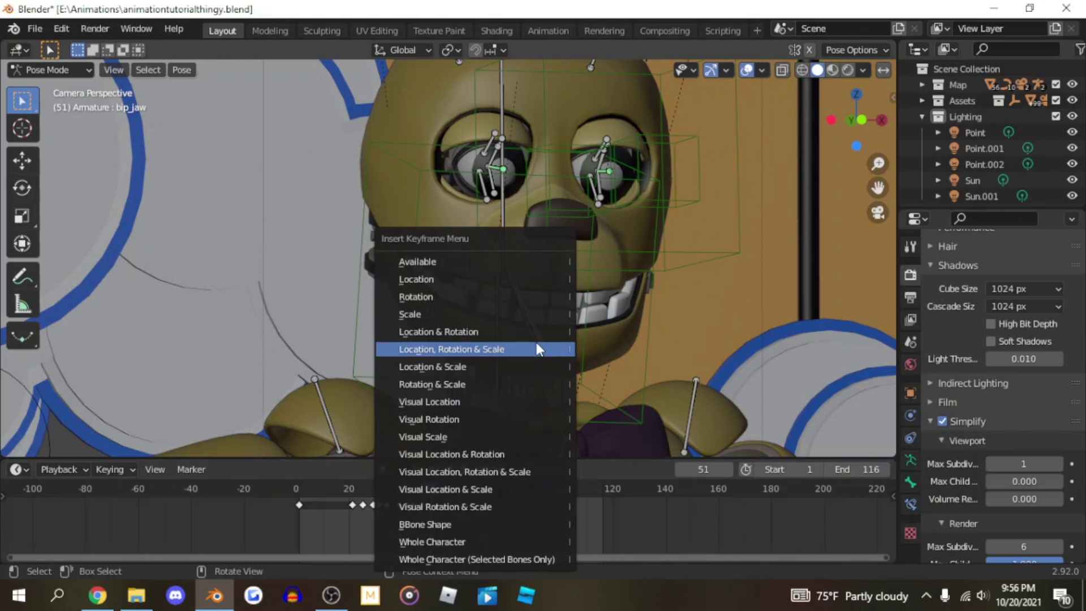
left_click(539, 331)
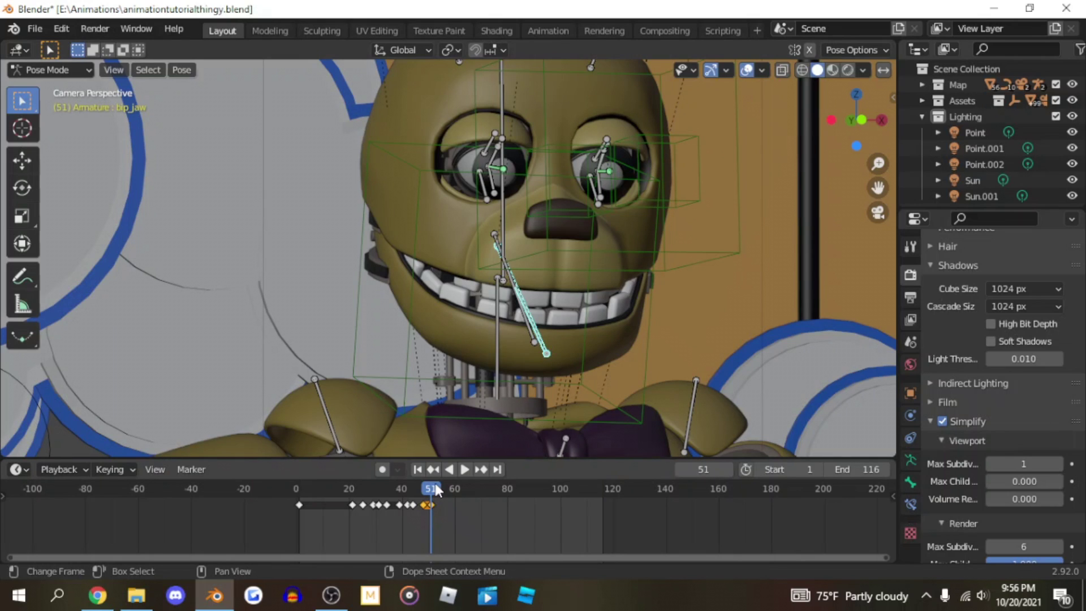
Step: At frame 53, rotate the jaw bone open about 8° around the global X axis and insert a keyframe
left_click_drag(435, 484, 436, 489)
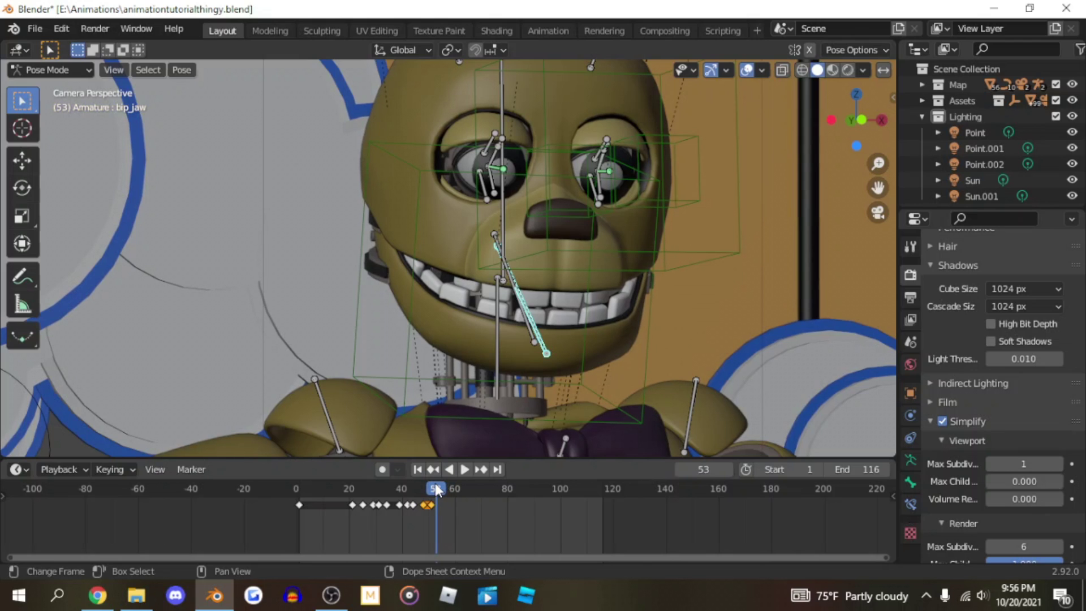
key("r")
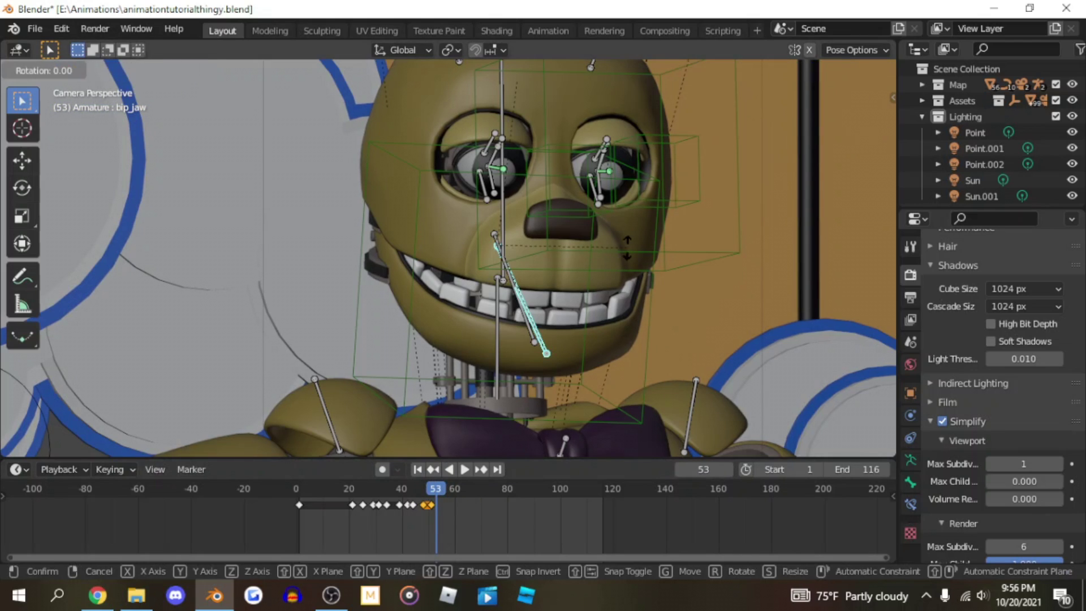
key("x")
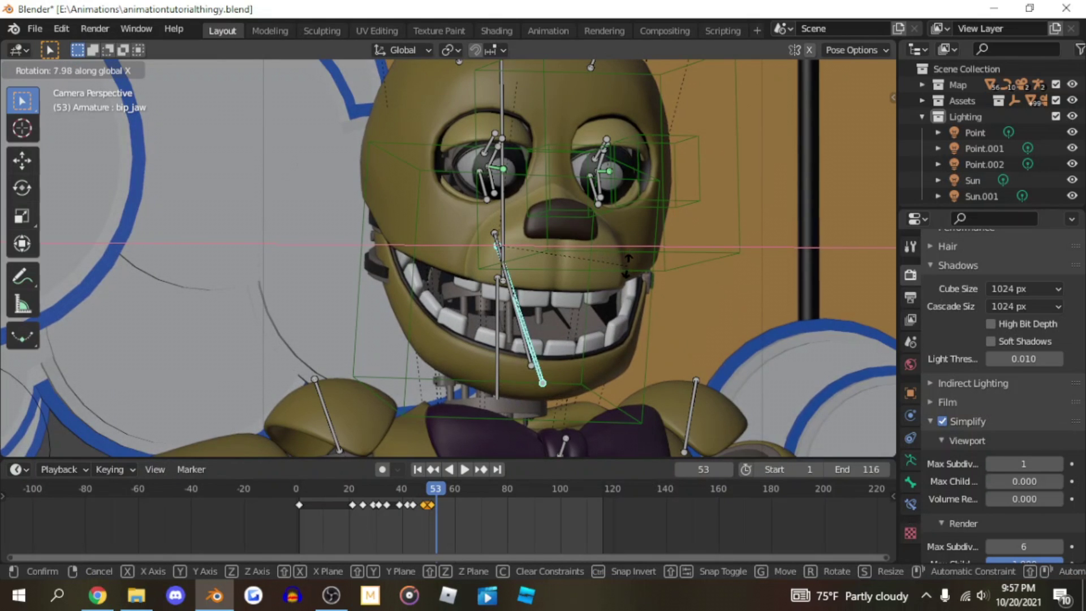
left_click(628, 266)
key("i")
left_click(599, 273)
Step: Rotate the jaw bone closed around the X axis at frame 56 and insert a keyframe
key("Right")
key("Right")
key("Right")
key("r")
key("x")
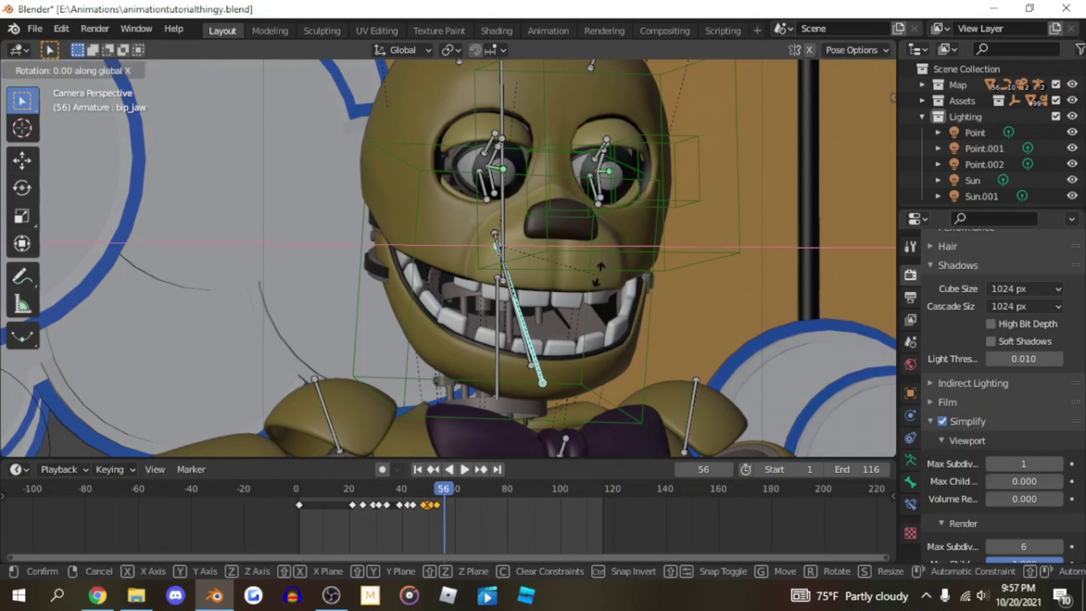
left_click(599, 273)
key("i")
left_click(598, 257)
Step: Rotate the jaw bone open around the X axis at frame 60 and insert a keyframe
key("Right")
key("Right")
key("Right")
key("Right")
key("r")
key("x")
left_click(605, 262)
key("i")
left_click(606, 258)
Step: Rotate the jaw bone closed around the X axis at frame 63 and insert a keyframe
key("Right")
key("Right")
key("Right")
key("r")
key("x")
left_click(606, 261)
key("i")
left_click(606, 258)
Step: Rotate the jaw bone open at frame 65 and insert a keyframe
key("Right")
key("Right")
key("r")
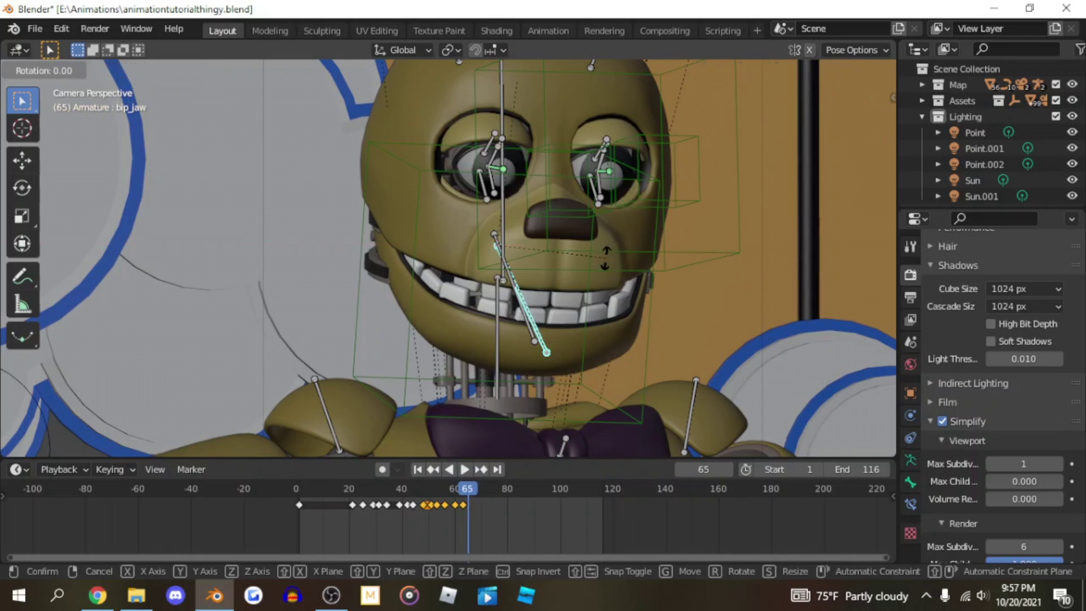
left_click(605, 258)
key("i")
left_click(606, 272)
Step: Rotate the jaw bone closed around the X axis at about frame 69 and insert a keyframe
key("Right")
key("Right")
key("Right")
key("Right")
key("r")
key("x")
left_click(604, 264)
key("i")
left_click(606, 266)
Step: Rotate the jaw bone open around the X axis just before frame 73 and insert a keyframe
key("Right")
key("Right")
key("Right")
key("Right")
key("r")
key("x")
left_click(658, 313)
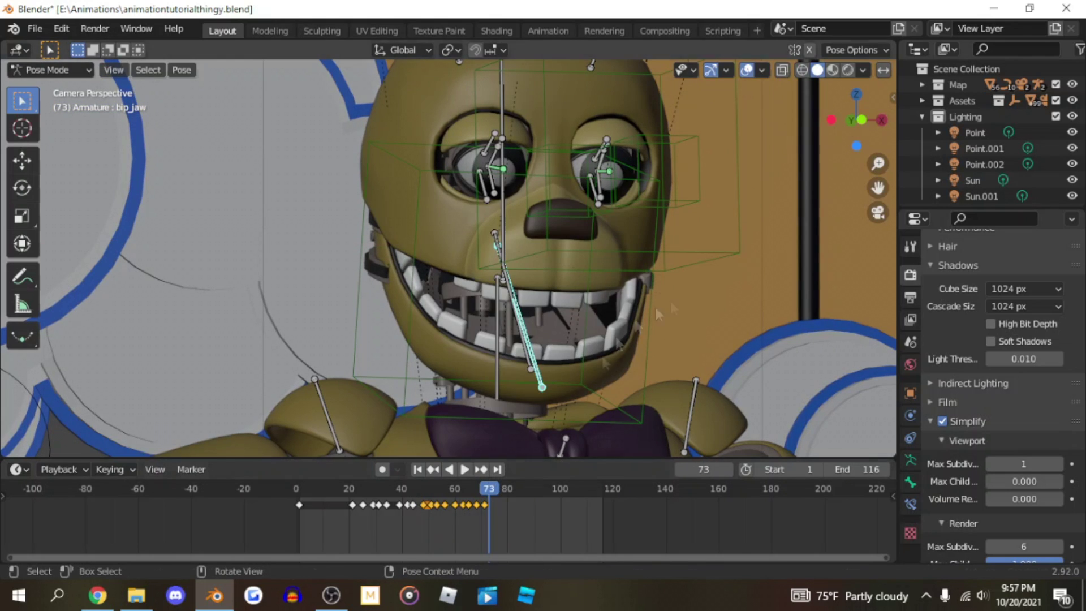
Step: Rotate the jaw bone closed around the X axis at frame 73 and insert a keyframe
key("r")
key("x")
left_click(650, 303)
key("i")
left_click(650, 304)
Step: Rotate the jaw bone open around the X axis at frame 77 and insert a keyframe
key("Right")
key("Right")
key("Right")
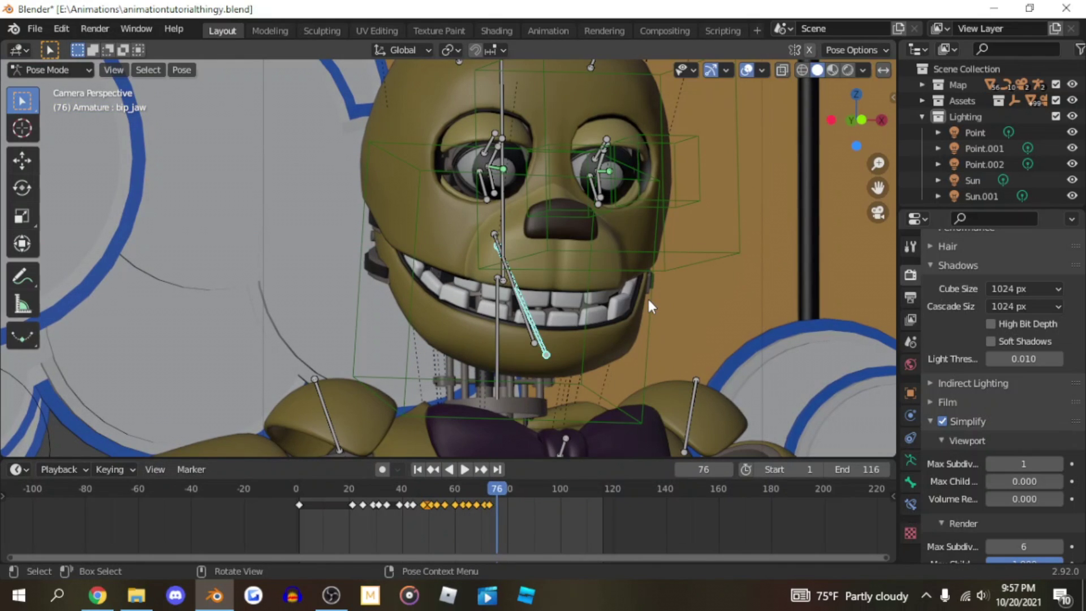
key("Right")
key("r")
key("x")
left_click(646, 323)
key("i")
left_click(646, 324)
Step: Rotate the jaw bone closed around the X axis at frame 81 and insert a keyframe
key("Right")
key("Right")
key("Right")
key("Right")
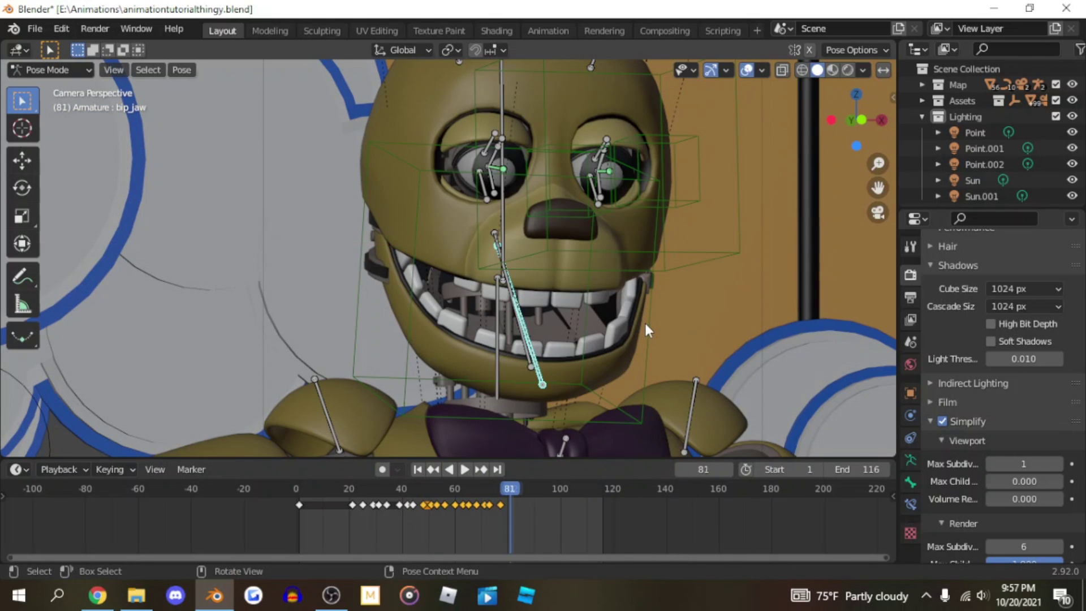
key("r")
key("x")
left_click(576, 310)
key("i")
left_click(576, 310)
Step: Rotate the jaw bone open around the X axis at frame 85 and insert a keyframe
key("Right")
key("Right")
key("Right")
key("Right")
key("r")
key("x")
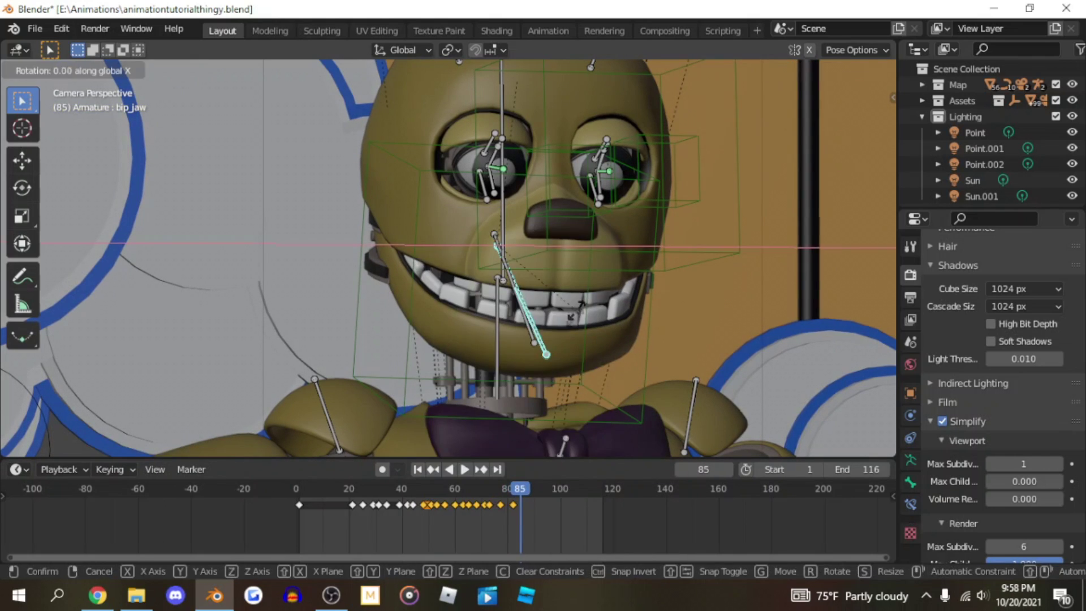
left_click(574, 324)
key("i")
left_click(575, 324)
Step: Rotate the jaw bone closed around the X axis at about frame 88 and insert a keyframe
key("Right")
key("Right")
key("Right")
key("r")
key("x")
left_click(576, 310)
key("i")
left_click(576, 310)
Step: Rotate the jaw bone open around the X axis at frame 91 and insert a keyframe
key("Right")
key("Right")
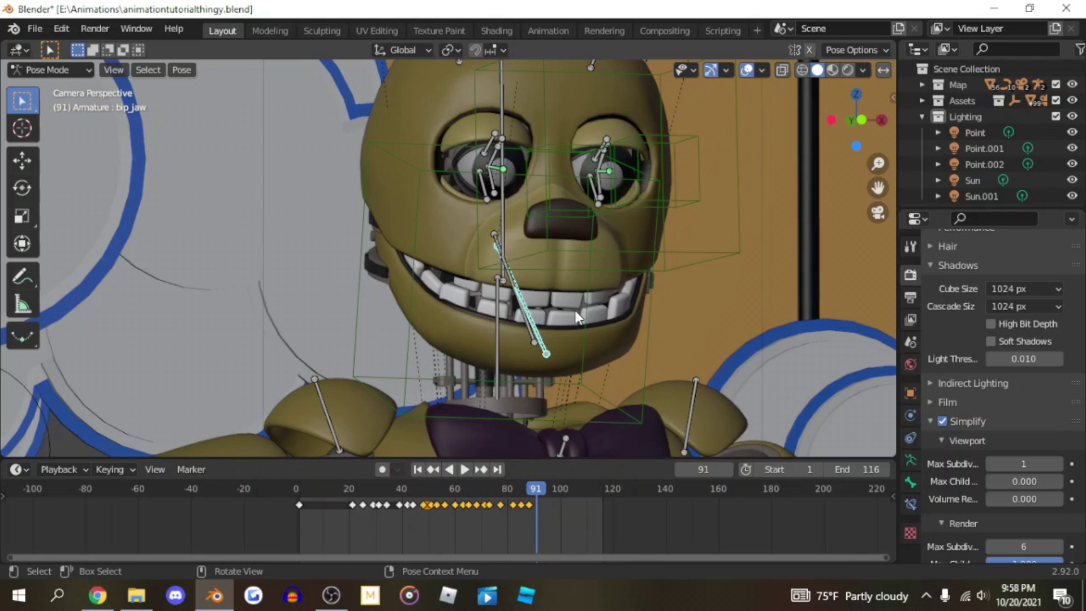
key("r")
key("x")
left_click(576, 313)
key("i")
left_click(577, 313)
Step: Rotate the jaw bone closed around the X axis at about frame 94 and insert a keyframe
key("Right")
key("Right")
key("Right")
key("Right")
key("r")
key("x")
left_click(576, 313)
key("i")
left_click(575, 311)
Step: Rotate the jaw bone open around the X axis at about frame 97 and insert a keyframe
key("Right")
key("Right")
key("Right")
key("r")
key("x")
left_click(572, 327)
key("i")
left_click(572, 327)
Step: Rotate the jaw bone closed around the X axis at frame 101 and insert a keyframe
key("Right")
key("Right")
key("Right")
key("Right")
key("r")
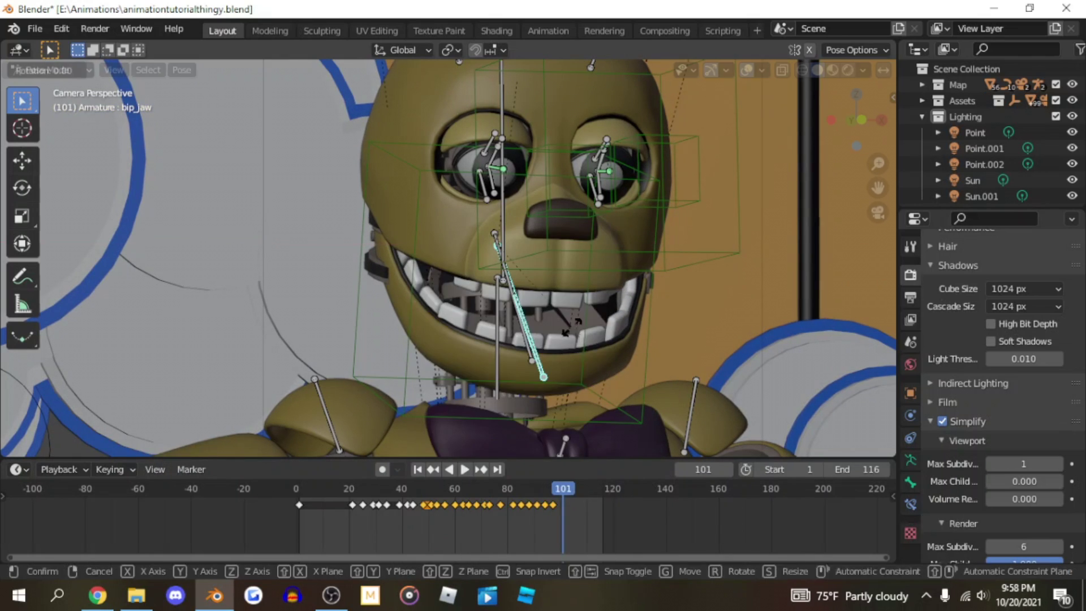
key("x")
left_click(582, 323)
key("i")
left_click(581, 322)
Step: Rotate the jaw bone open around the X axis at about frame 105 and insert a keyframe
key("Right")
key("Right")
key("Right")
key("Right")
key("r")
key("x")
left_click(579, 333)
key("r")
key("x")
left_click(595, 333)
key("i")
left_click(595, 333)
Step: Hold the open jaw pose by inserting another keyframe at frame 109
key("Right")
key("Right")
key("Right")
key("Right")
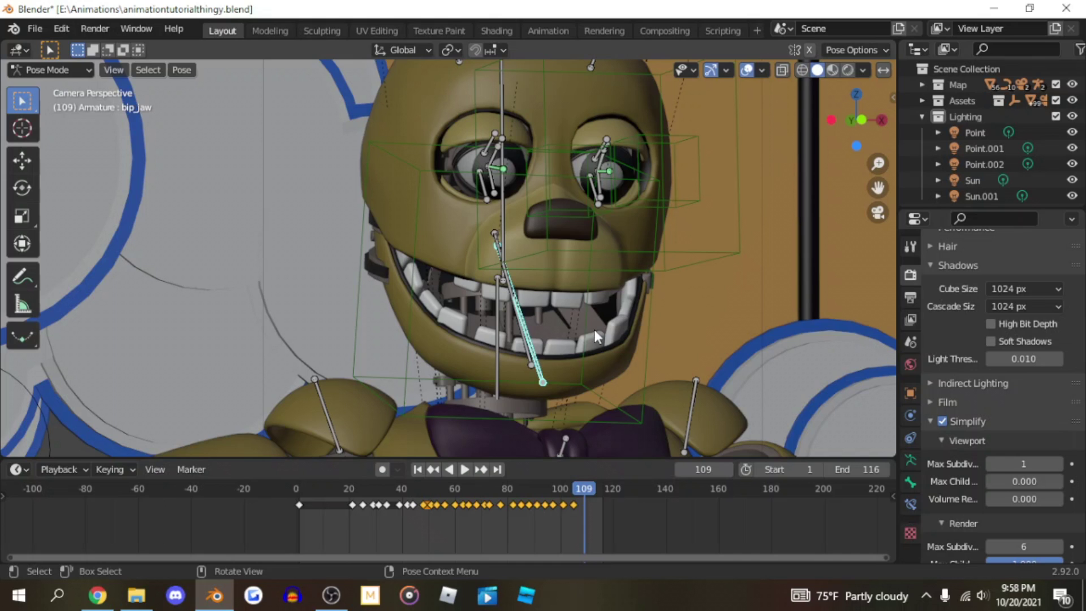
key("i")
left_click(594, 329)
Step: Rotate the jaw bone closed around the X axis at frame 112 and insert a keyframe
key("Right")
key("Right")
key("Right")
key("r")
key("x")
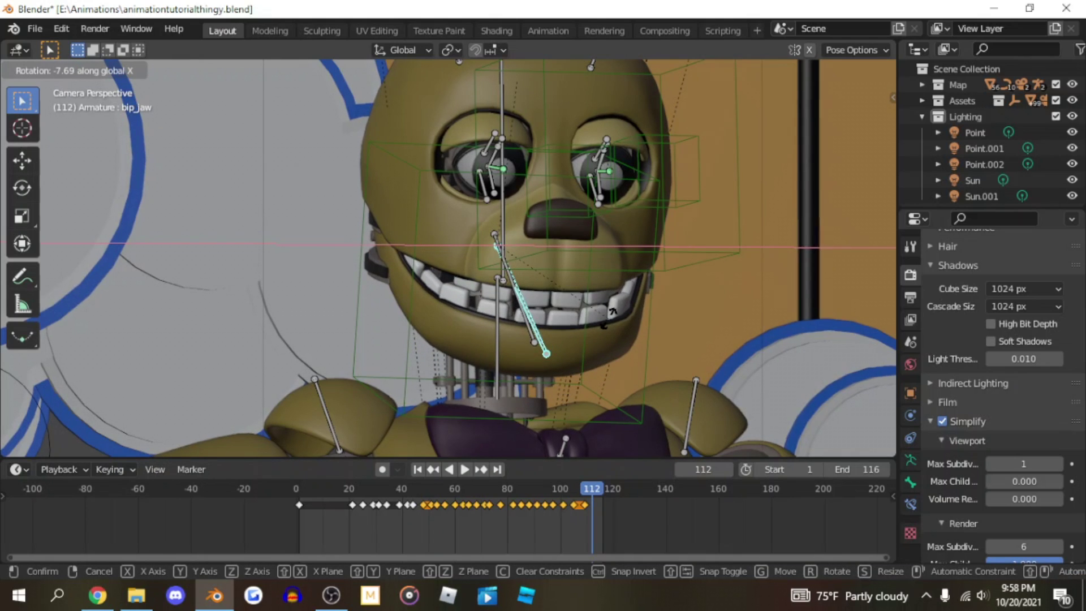
left_click(609, 321)
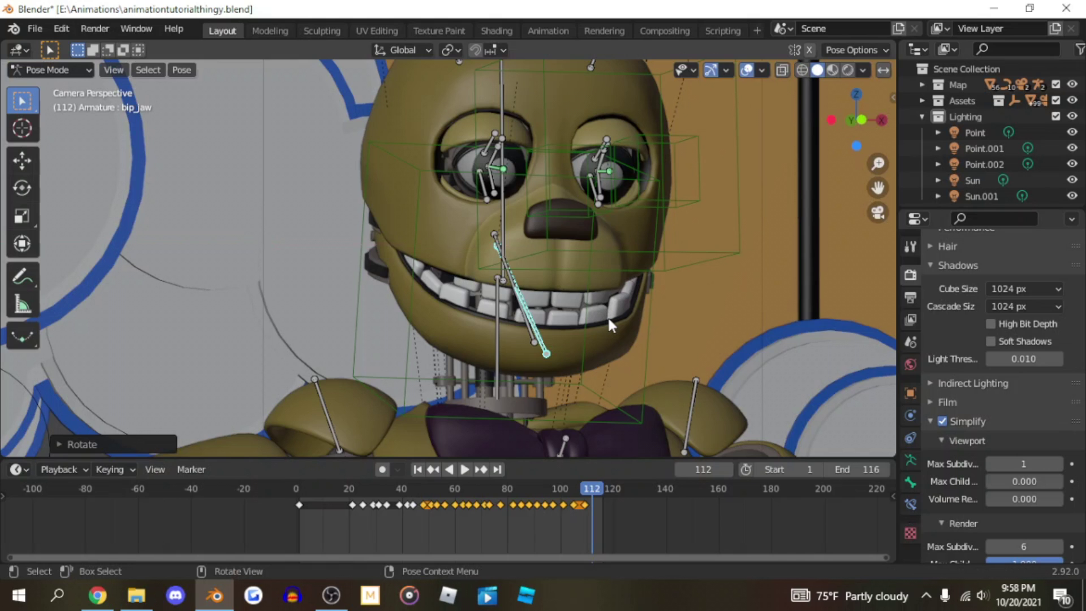
key("i")
left_click(607, 317)
Step: Try rotating the jaw bone further closed around the X axis at frame 112
scroll(598, 315, "up", 5)
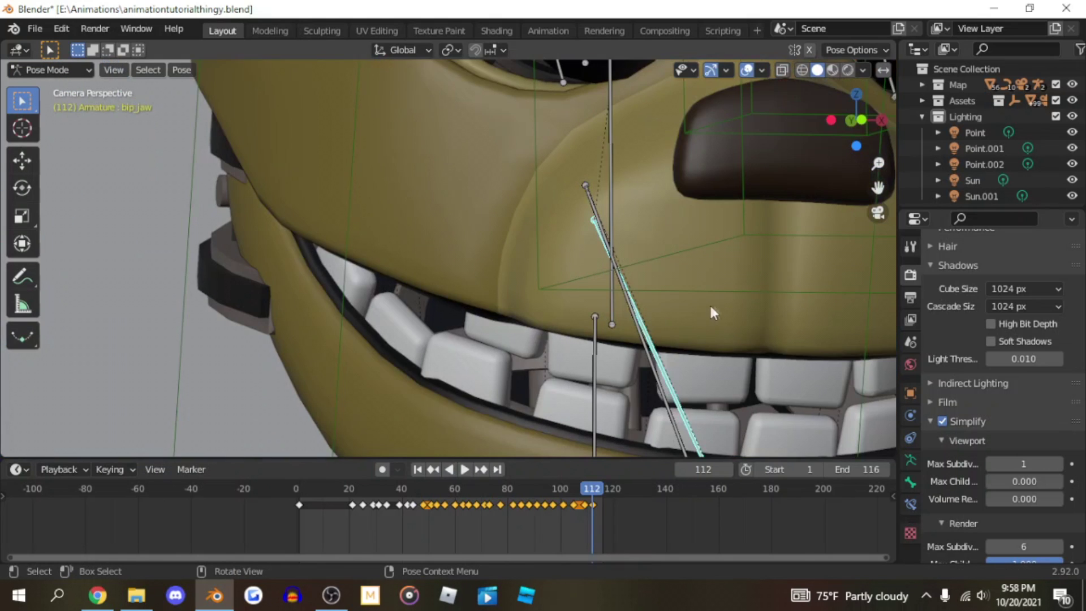
key("r")
key("x")
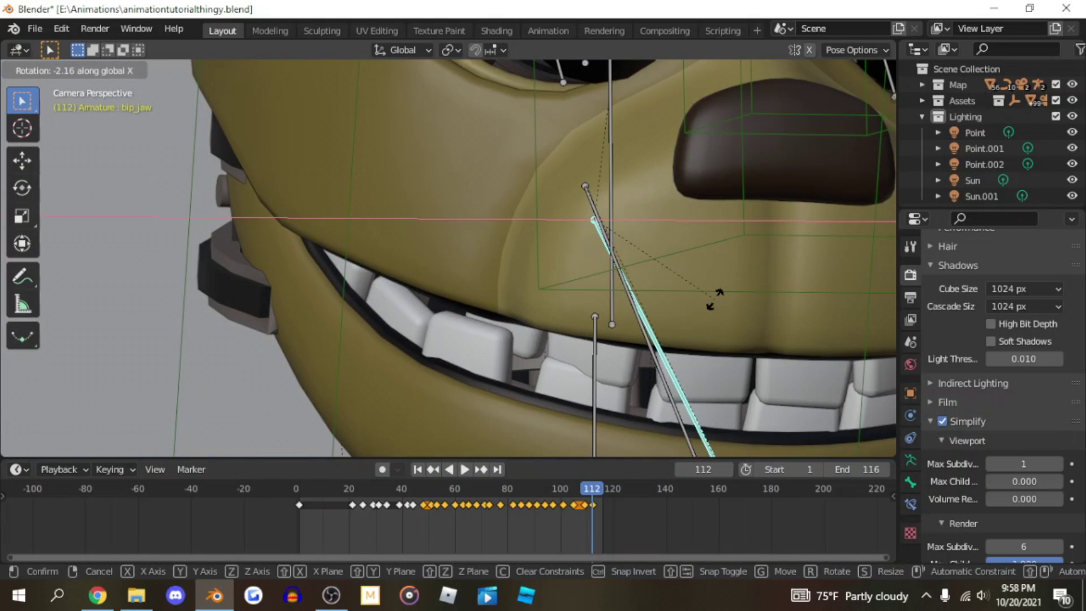
left_click(712, 324)
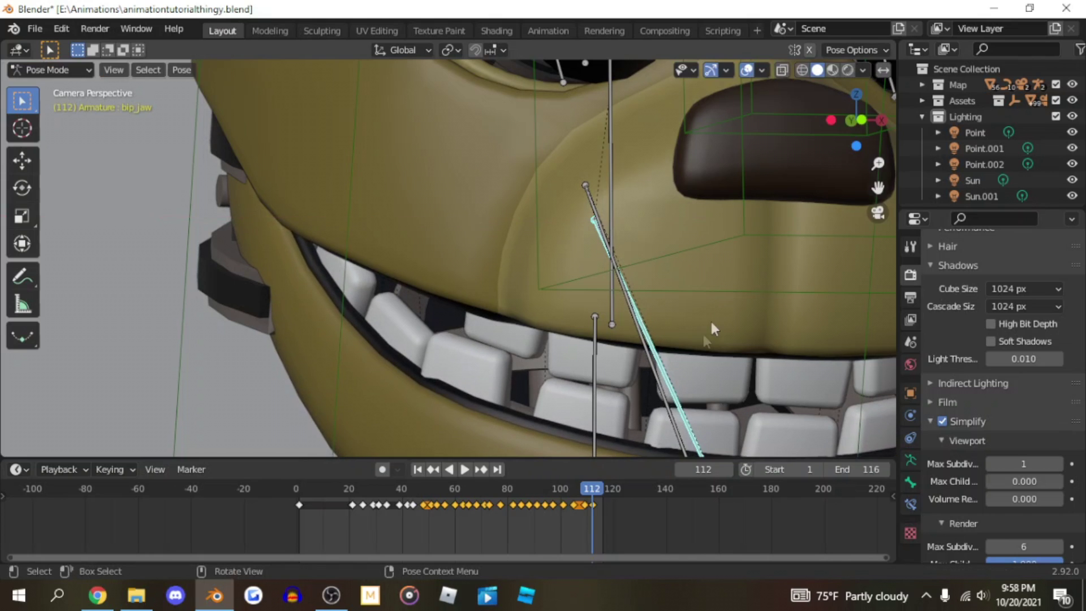
Step: Rotate the jaw bone slightly open around the X axis at frame 114 and insert a keyframe
scroll(682, 371, "down", 4)
key("Right")
key("Right")
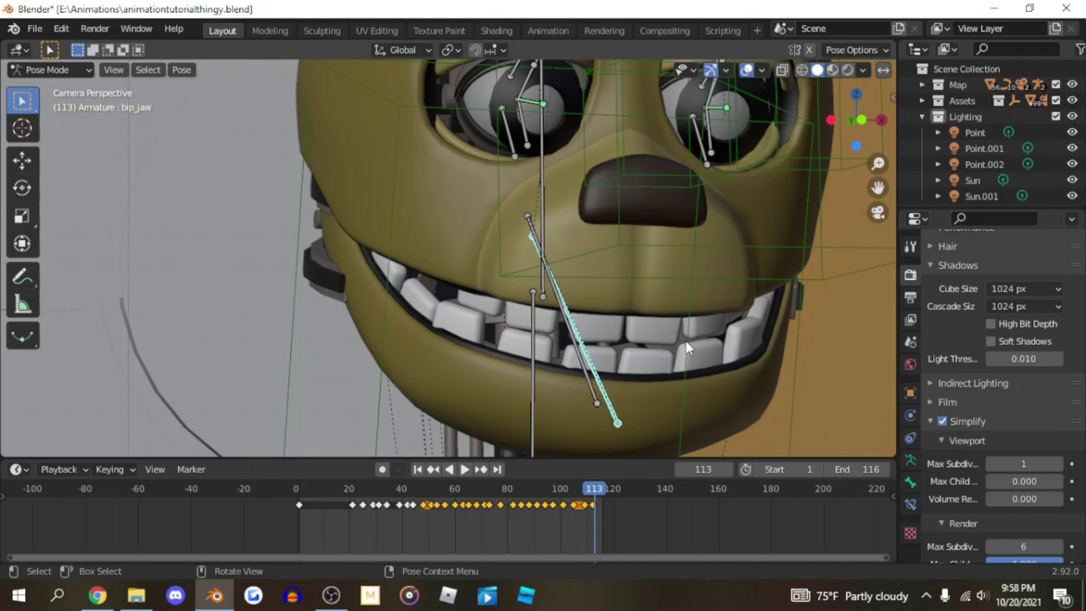
key("r")
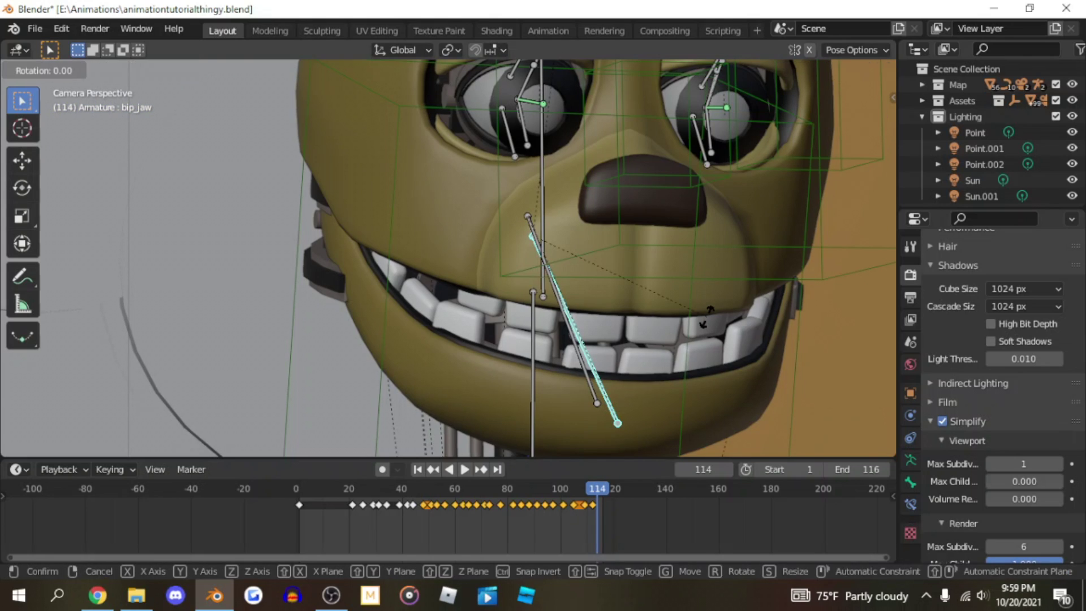
key("x")
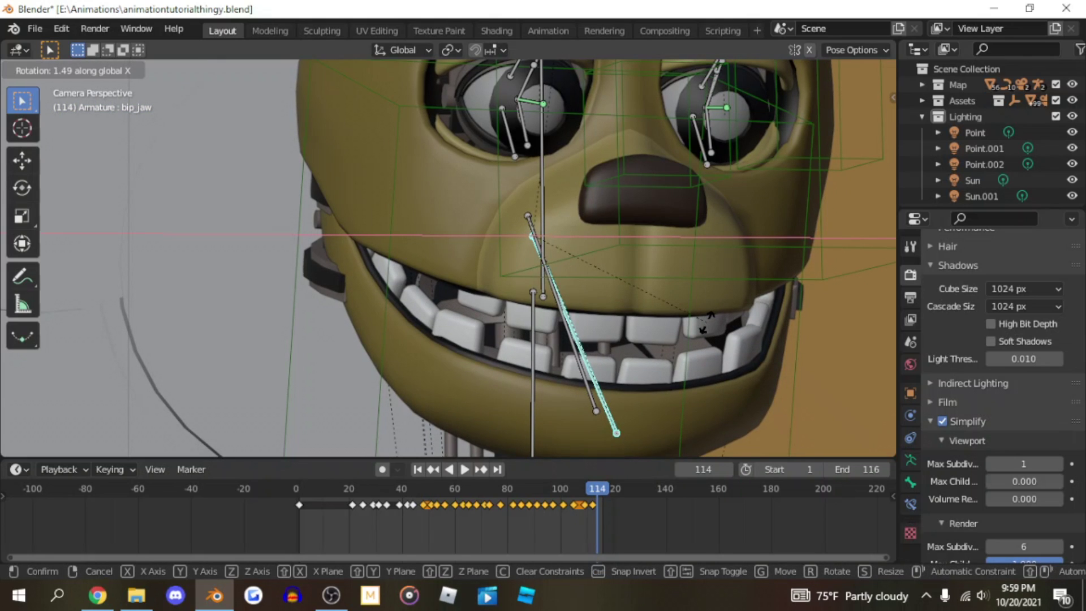
left_click(707, 319)
key("i")
left_click(708, 322)
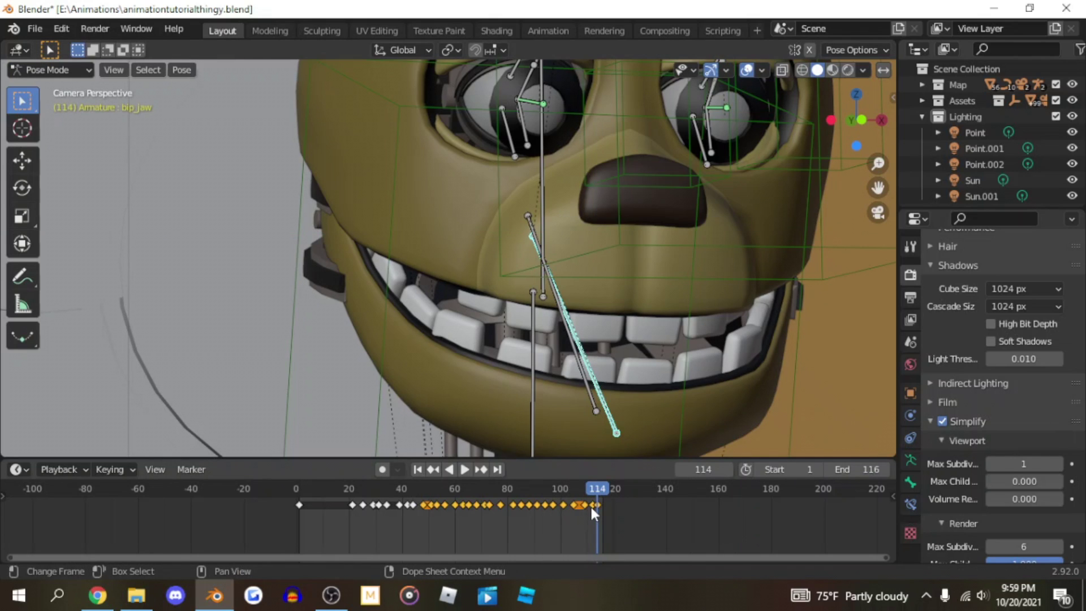
Step: Copy the closed-jaw keyframe at frame 112 to about frame 119 and set all jaw keyframes to Linear interpolation
left_click_drag(593, 505, 611, 491)
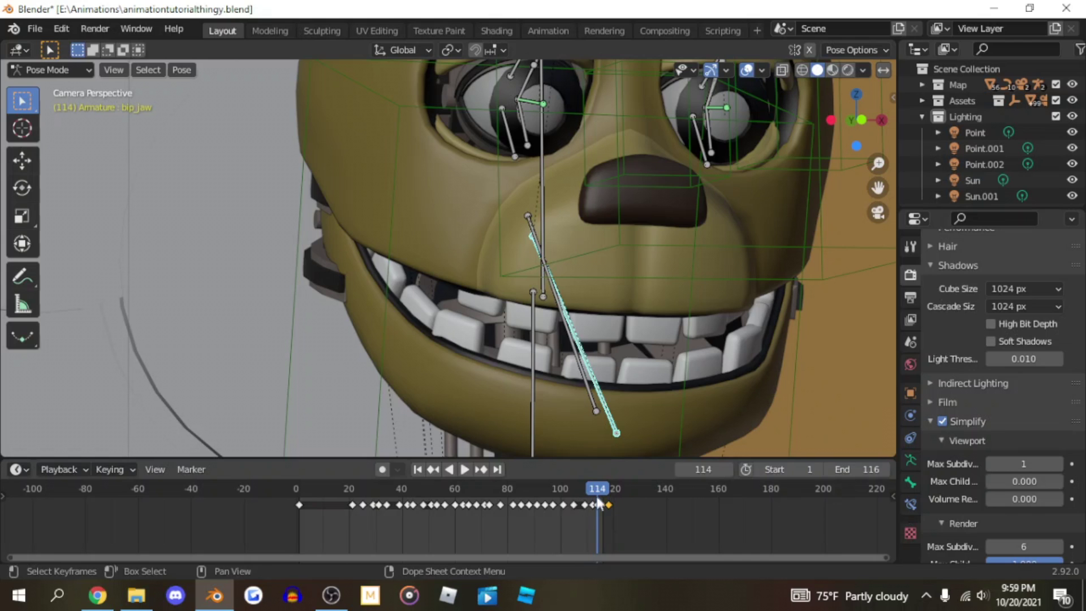
key("a")
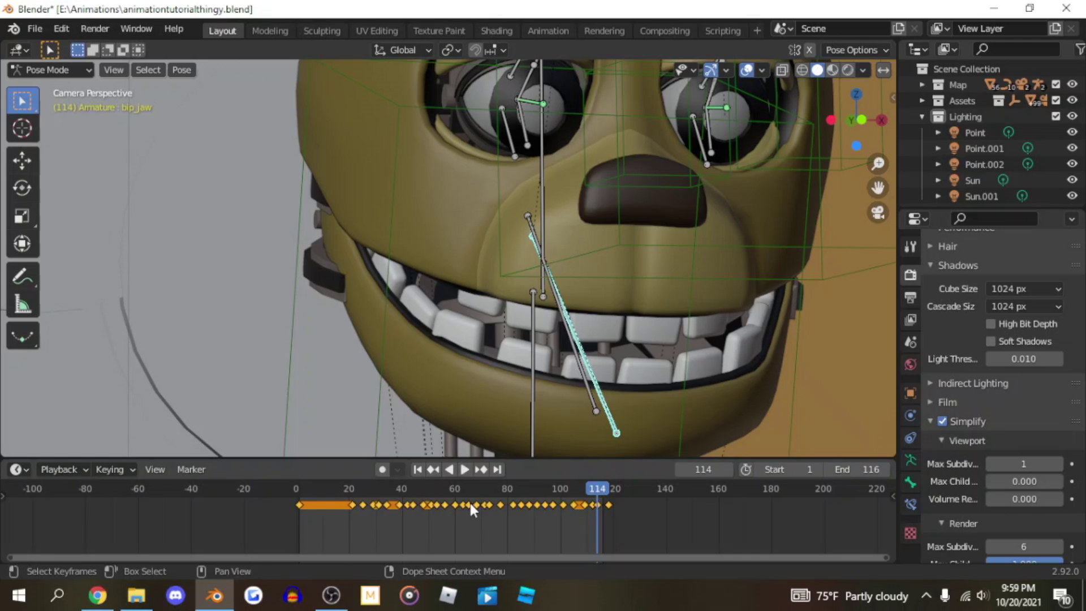
right_click(437, 451)
mouse_move(436, 451)
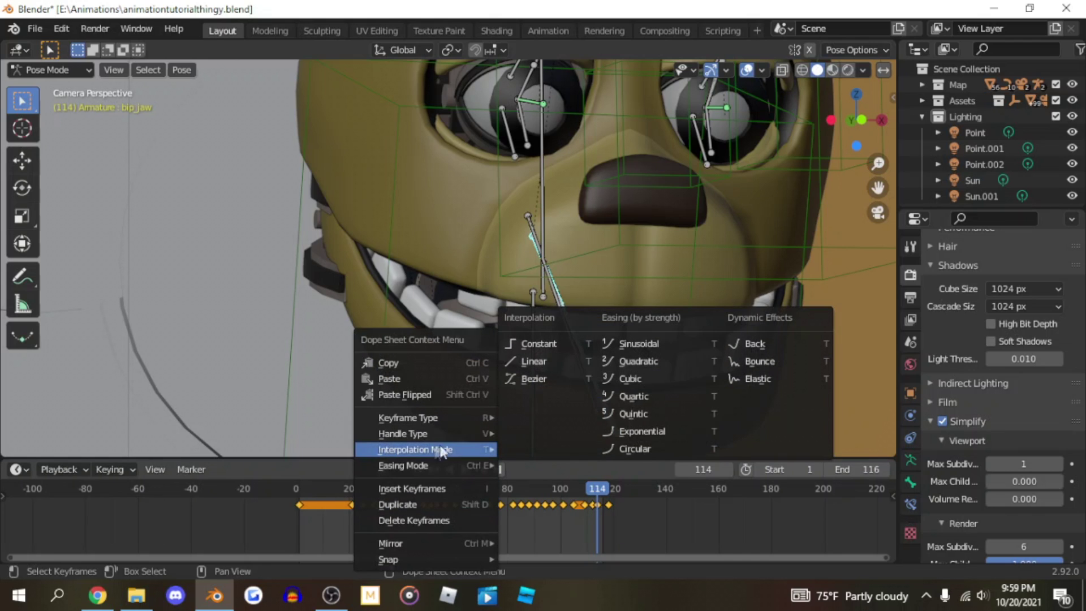
left_click(543, 363)
Step: Return to frame 1, hide the viewport overlays and play the lip sync animation through the camera
scroll(446, 506, "down", 2)
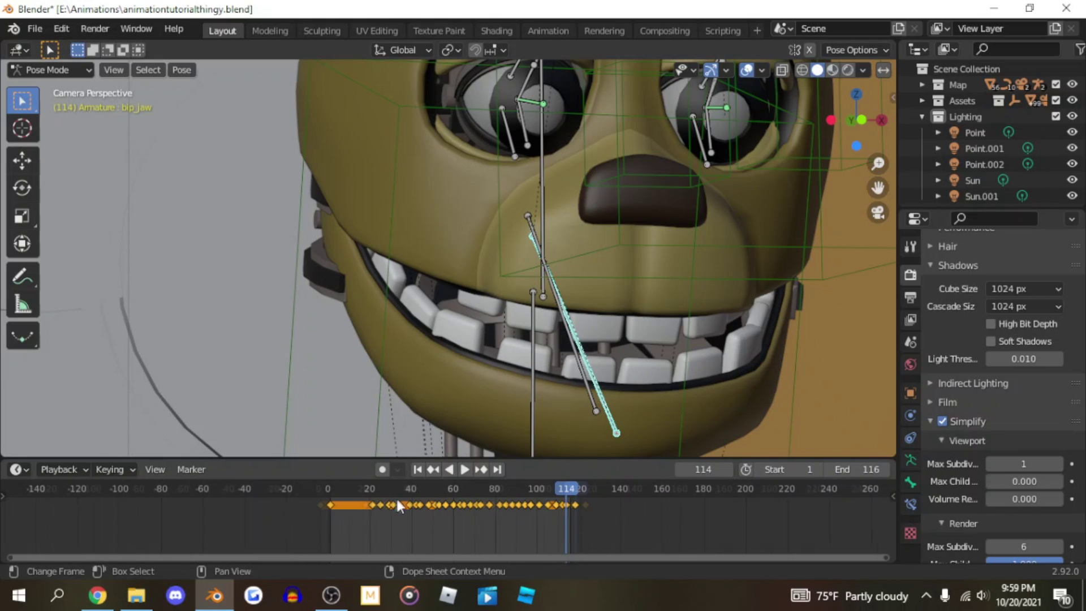
left_click(331, 489)
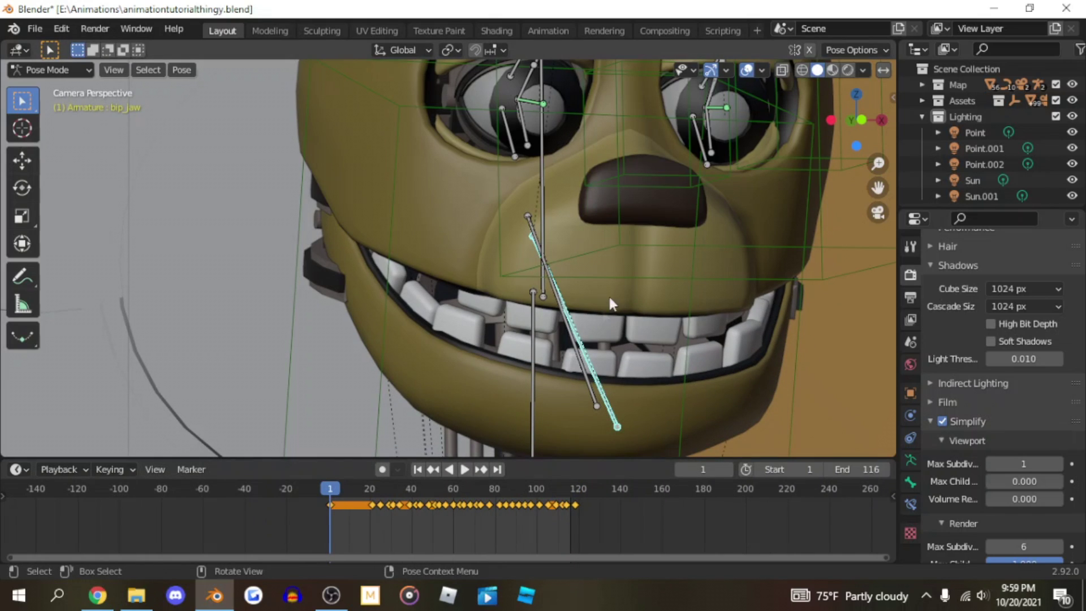
scroll(660, 328, "down", 6)
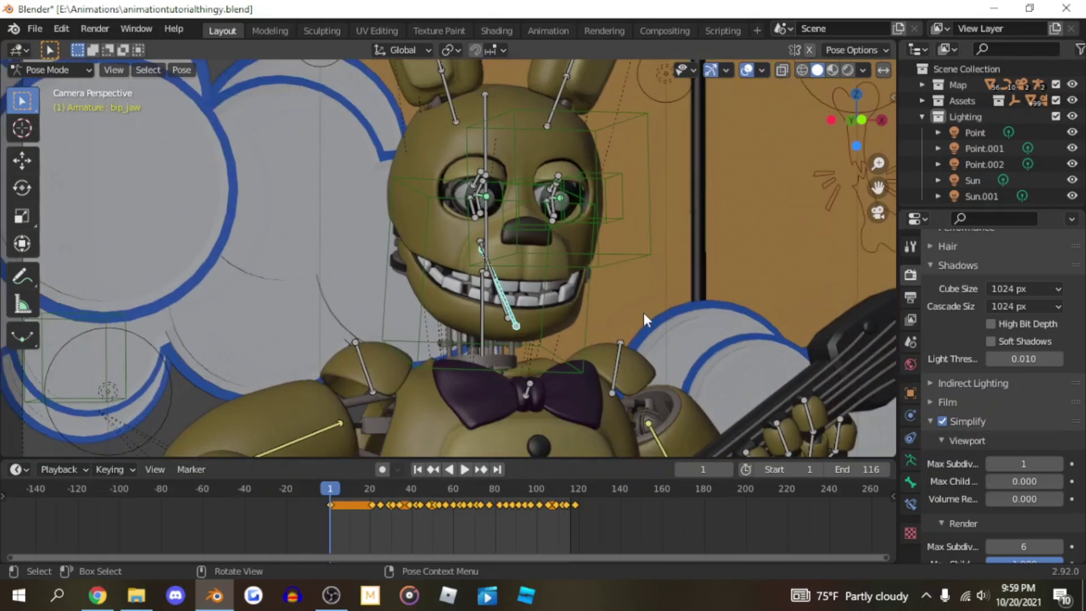
scroll(646, 319, "up", 7)
scroll(600, 377, "down", 8)
scroll(640, 368, "down", 2)
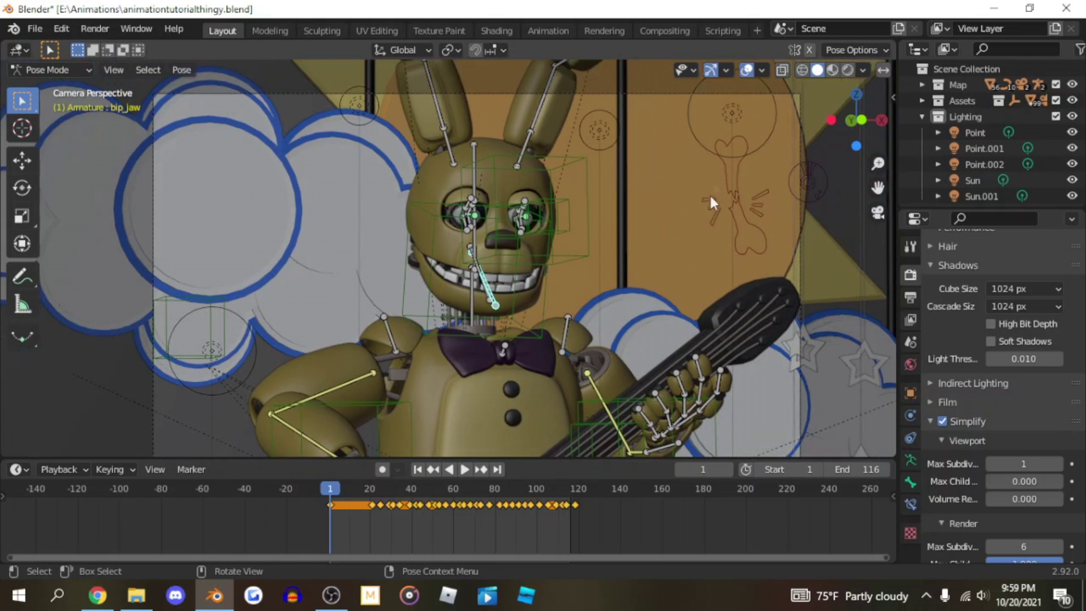
left_click(750, 69)
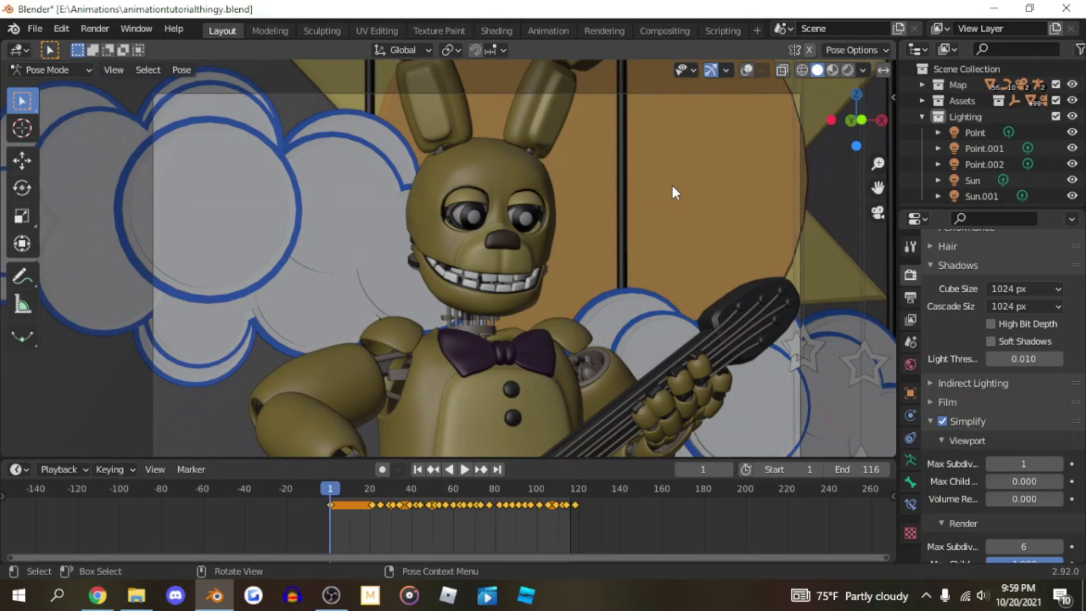
key("space")
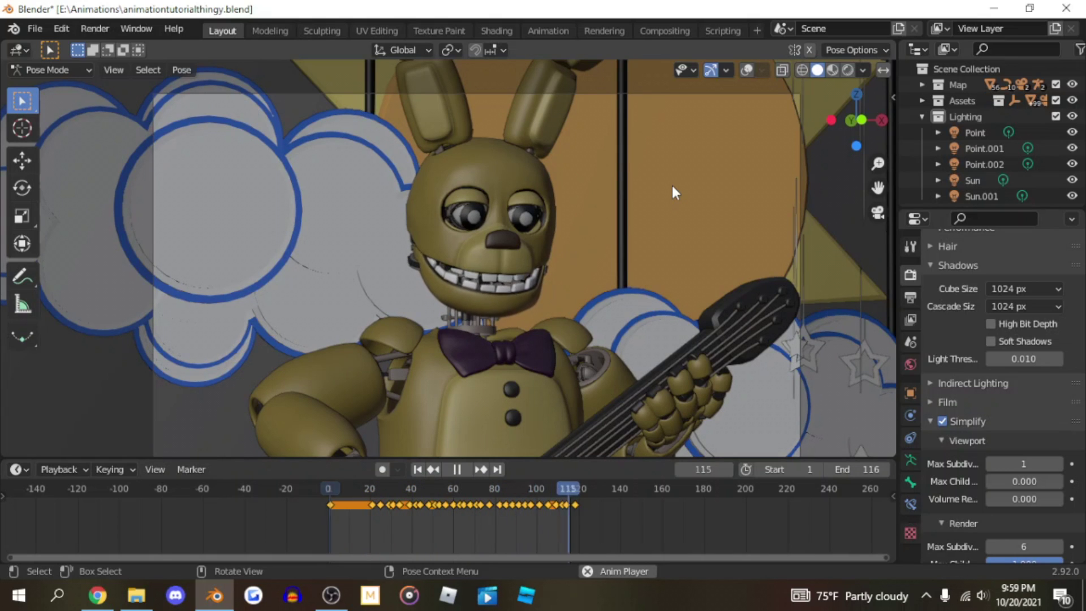
key("space")
Step: Examine the rabbit's face and teeth up close from the front, and return to the camera view
scroll(653, 262, "up", 5)
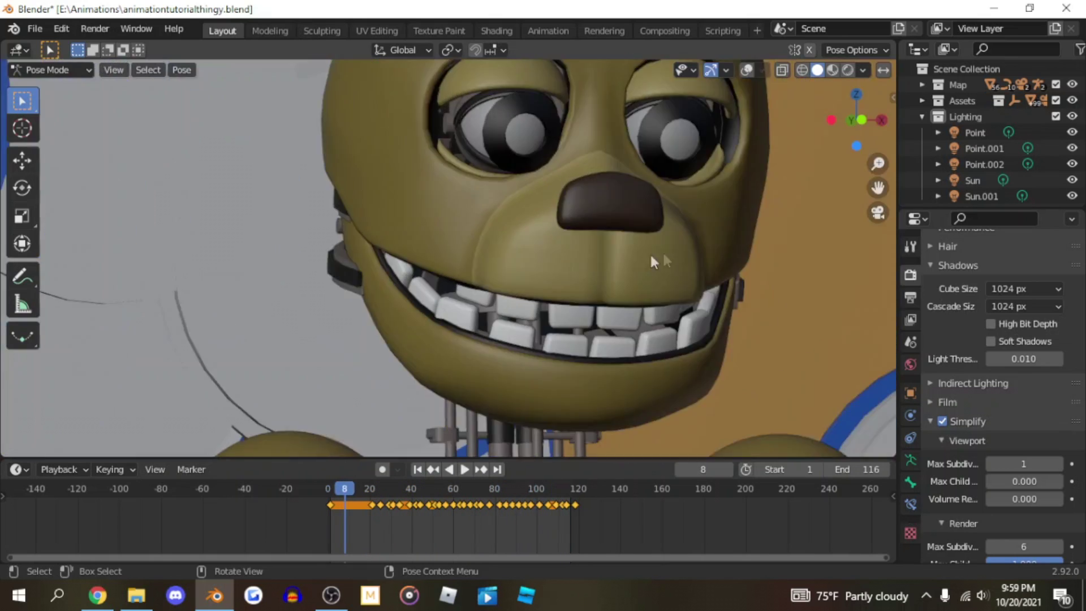
left_click(878, 210)
scroll(662, 213, "up", 4)
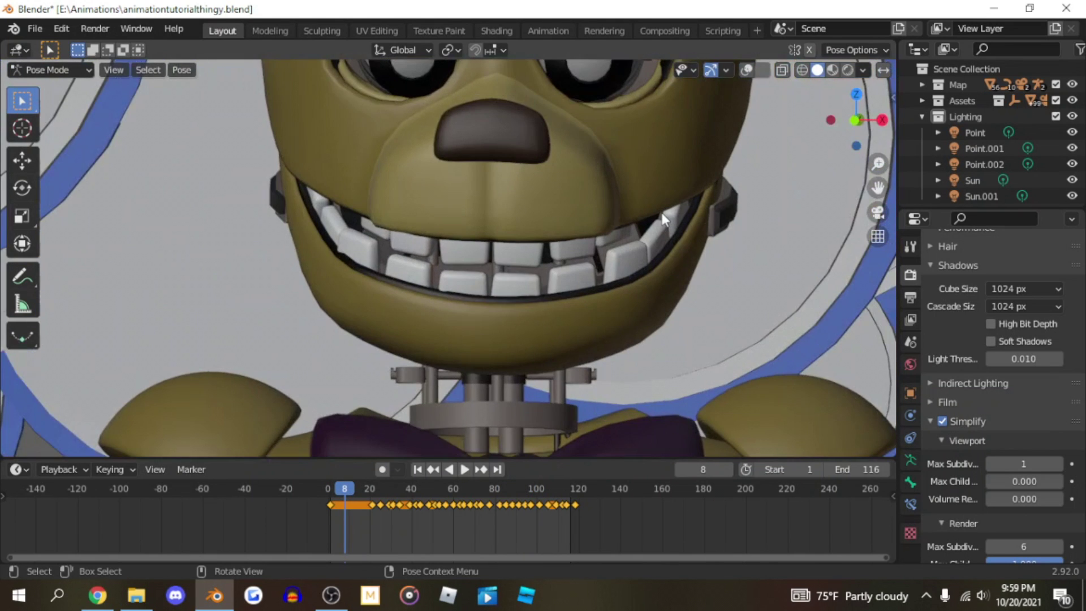
scroll(662, 213, "down", 5)
left_click_drag(877, 187, 921, 228)
scroll(794, 202, "up", 5)
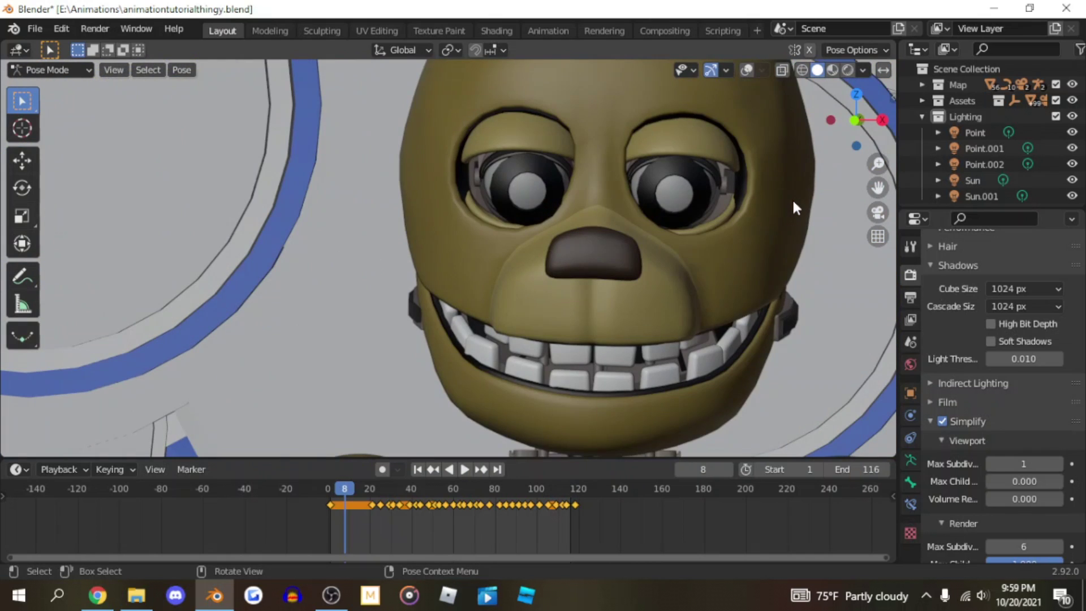
left_click(877, 213)
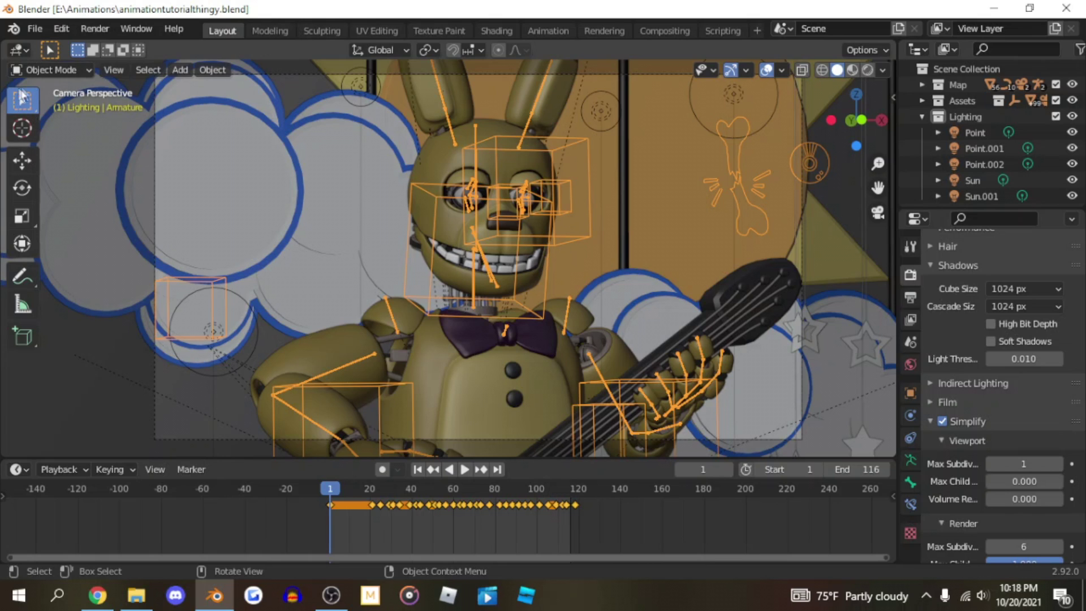
Step: Switch the armature to Pose Mode and select the lower spine bone, bip_spine_0
left_click(48, 70)
left_click(42, 117)
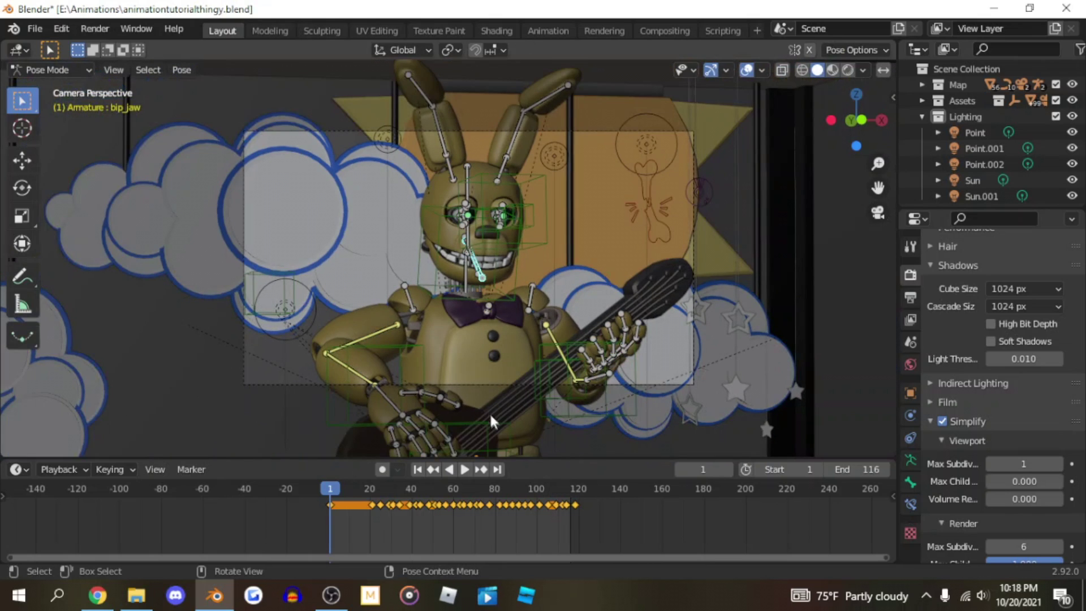
key("ctrl+z")
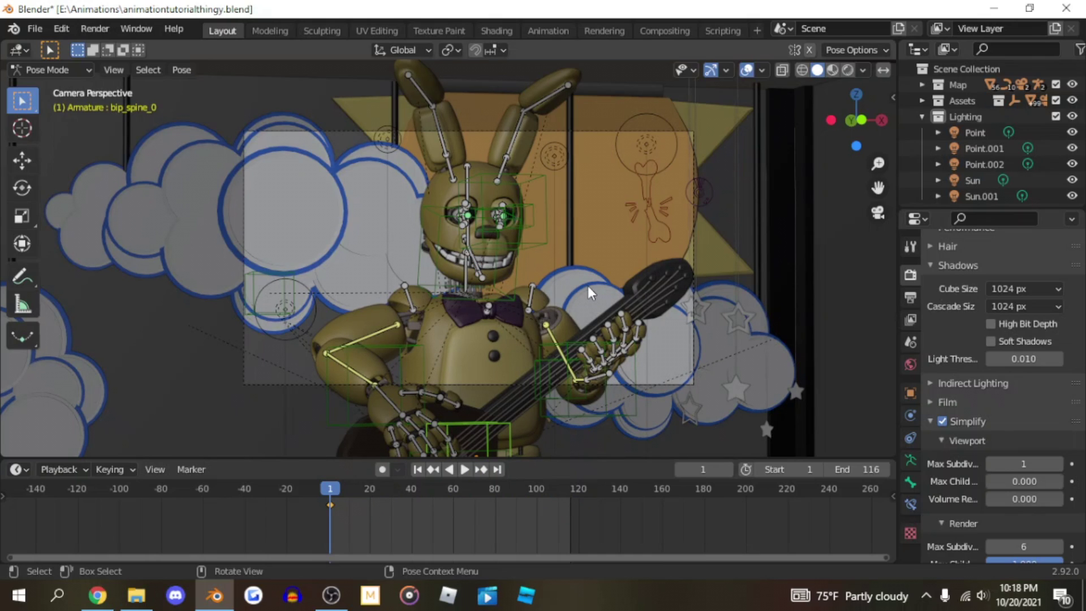
Step: Try rotating the lower spine bone around the Z and X axes at frame 1
key("r")
key("z")
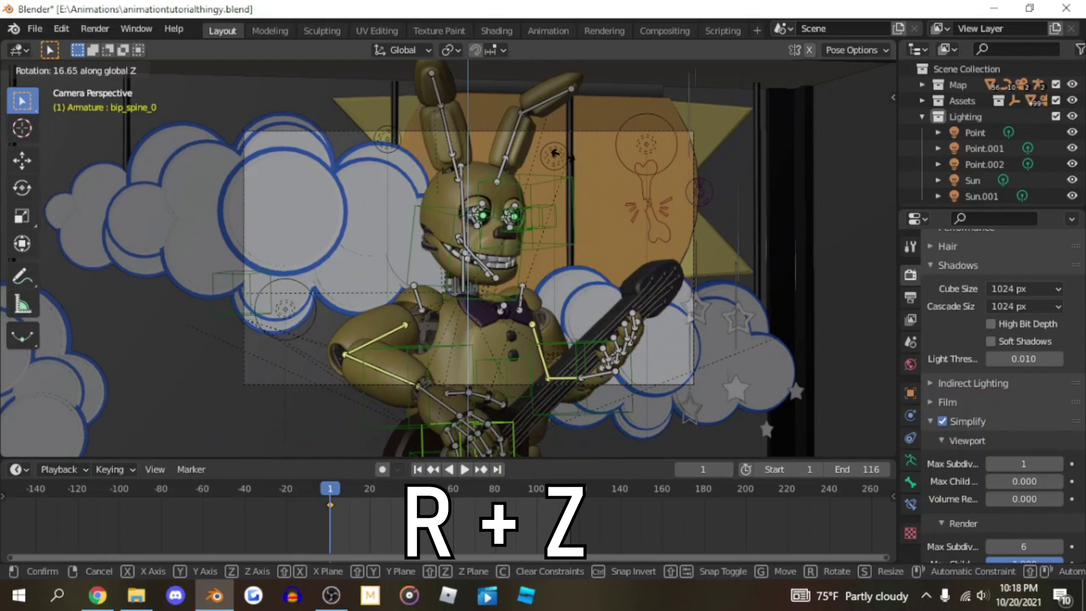
left_click(636, 320)
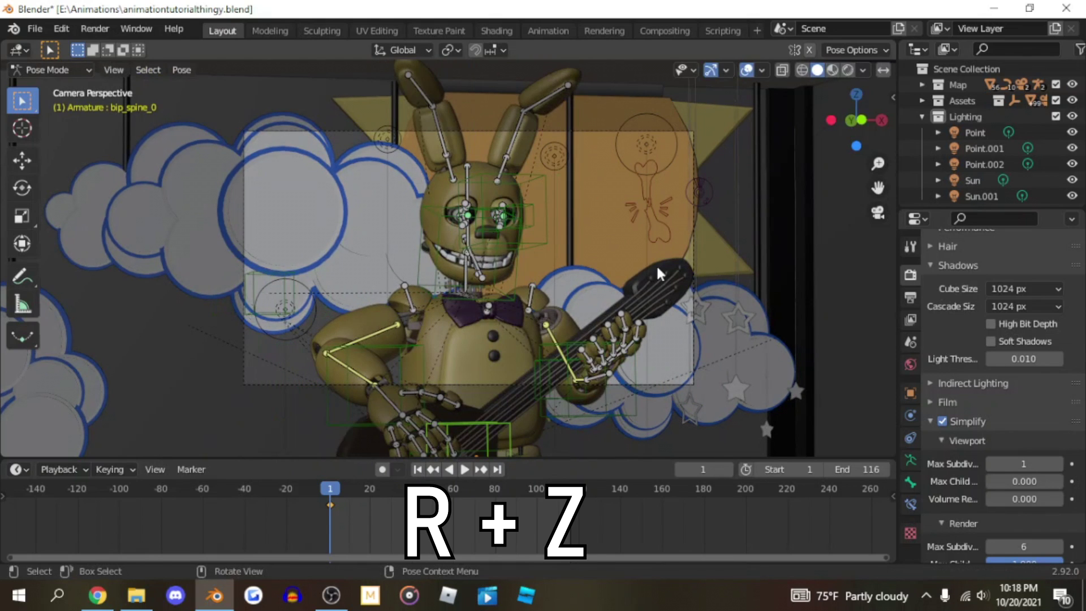
key("r")
key("x")
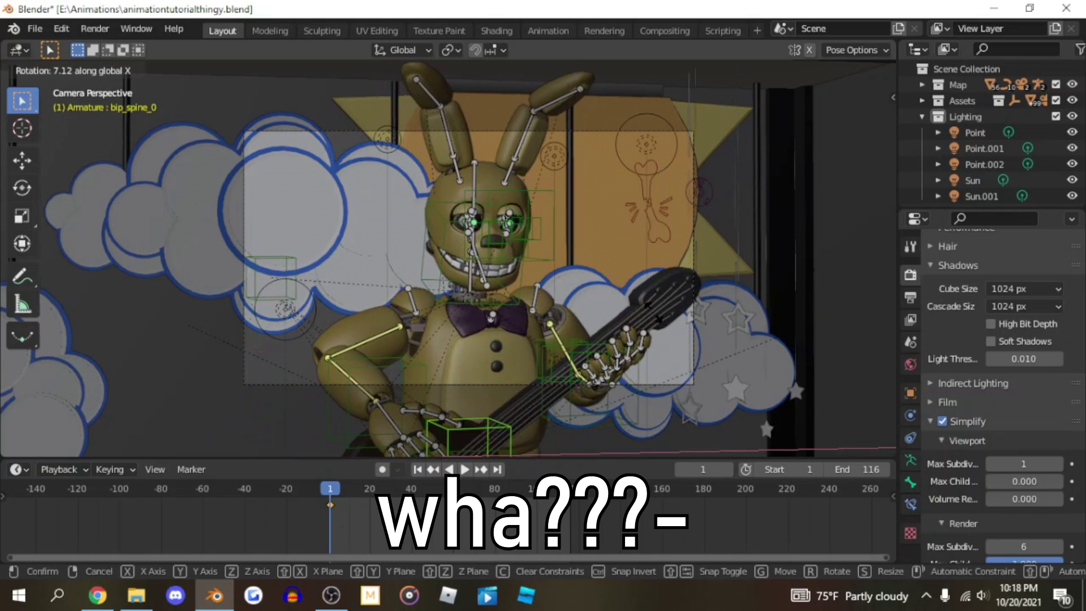
left_click(647, 311)
key("r")
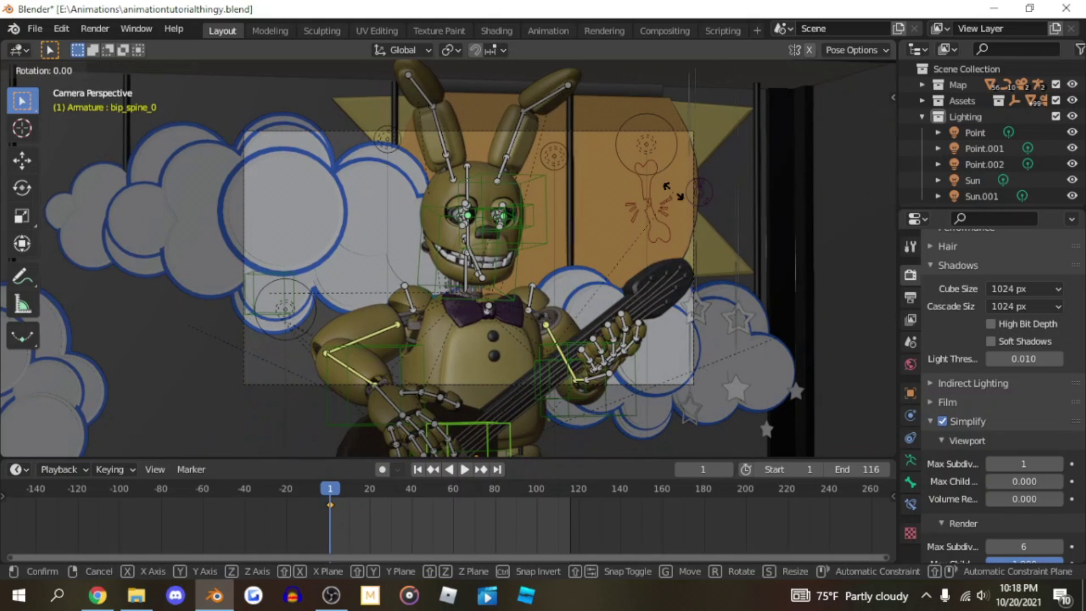
key("x")
right_click(722, 283)
key("r")
key("z")
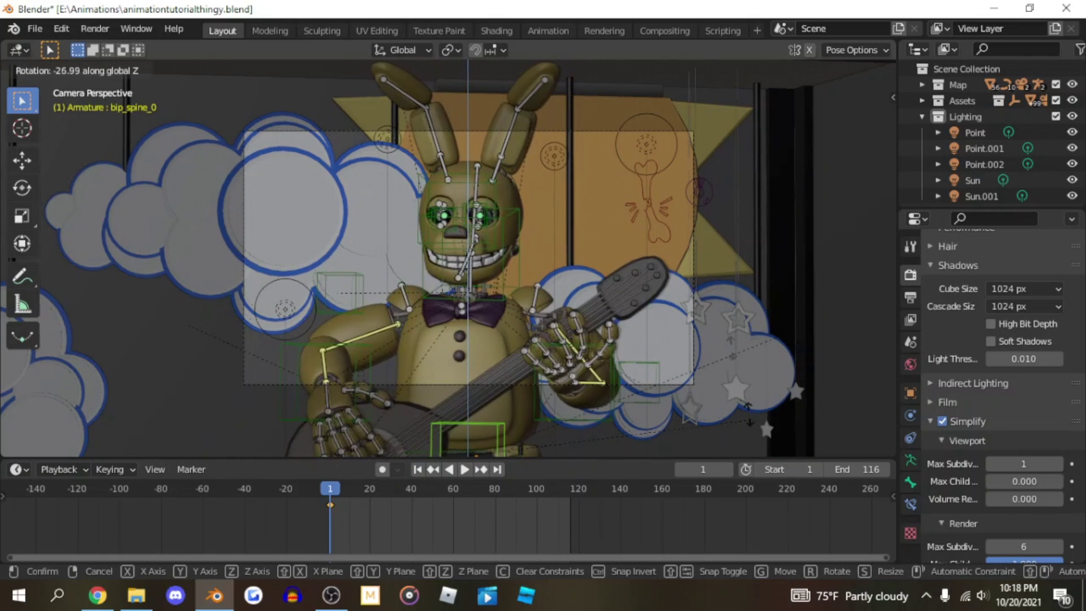
right_click(672, 132)
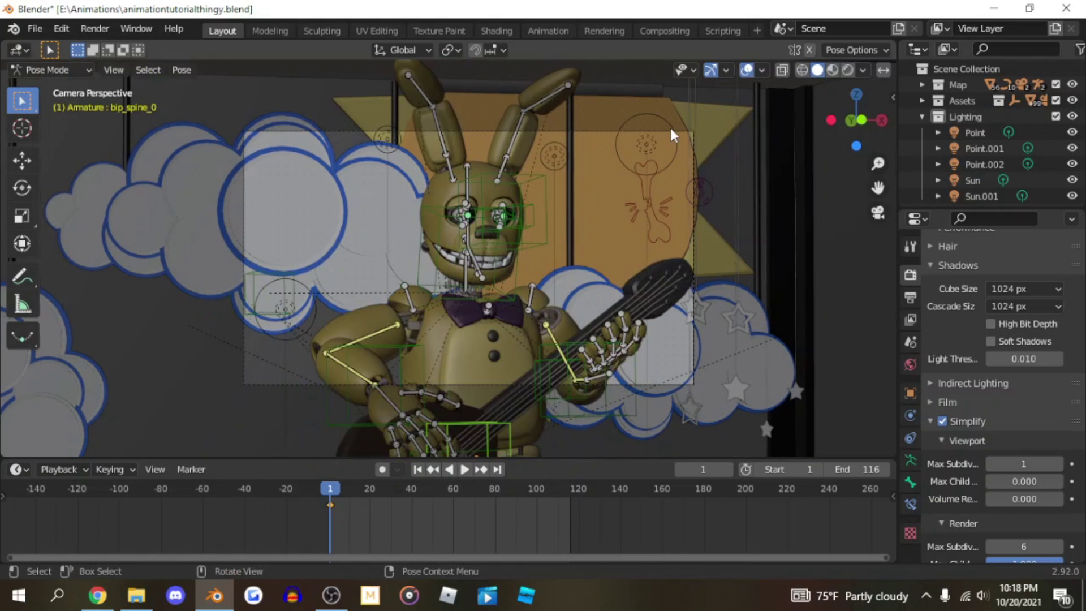
Step: Advance from frame 1 to frame 14 and insert a keyframe that holds the lower spine bone's starting pose
scroll(614, 277, "up", 2)
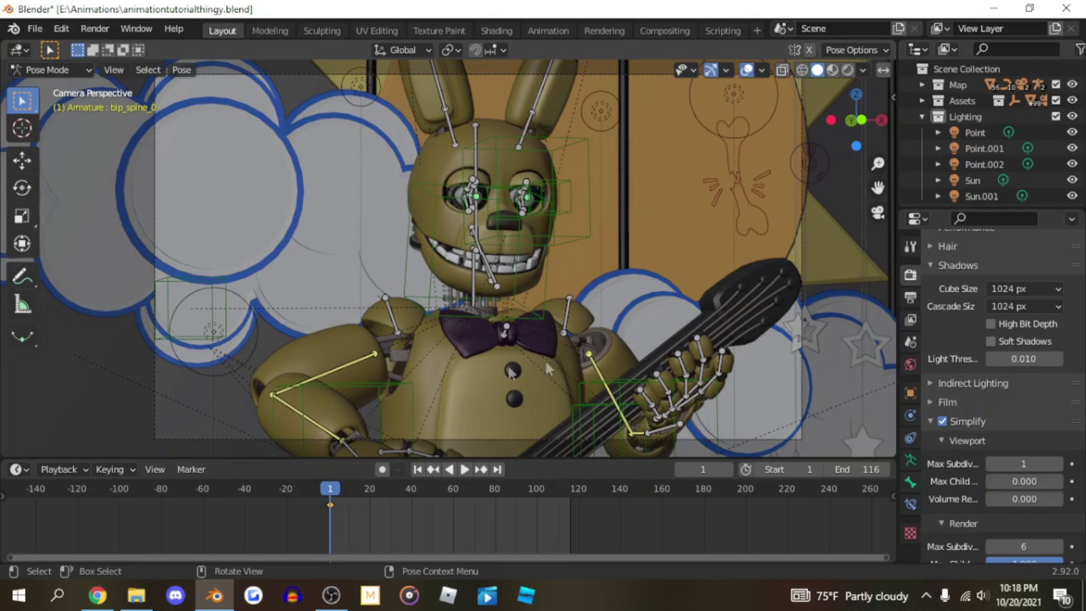
key("Right")
key("Right")
key("Right")
key("Right")
key("Right")
key("Right")
key("Right")
key("Right")
key("Right")
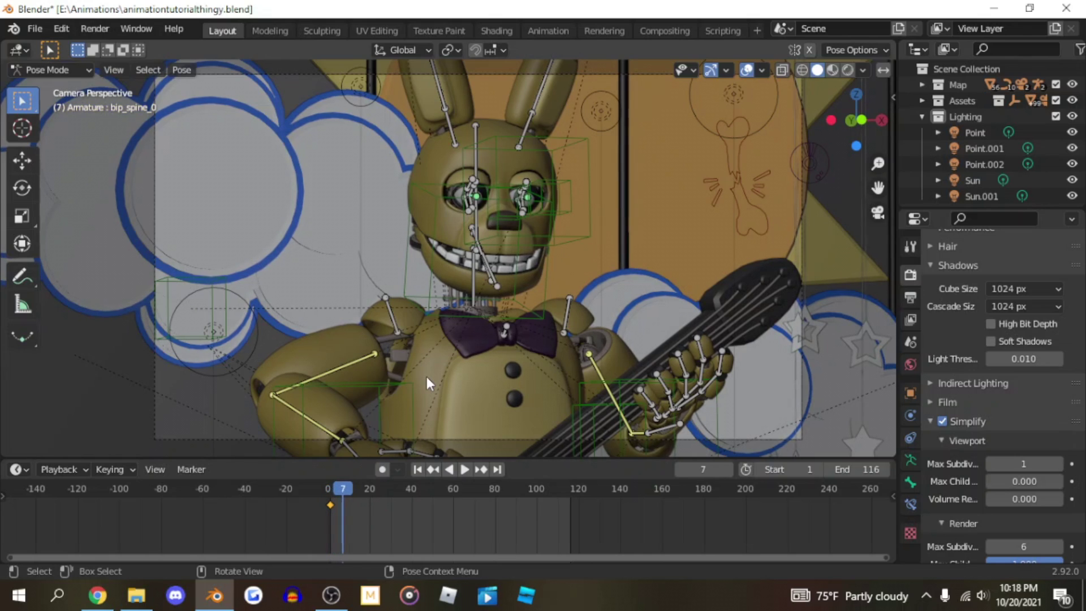
key("Right")
key("Right")
key("Right")
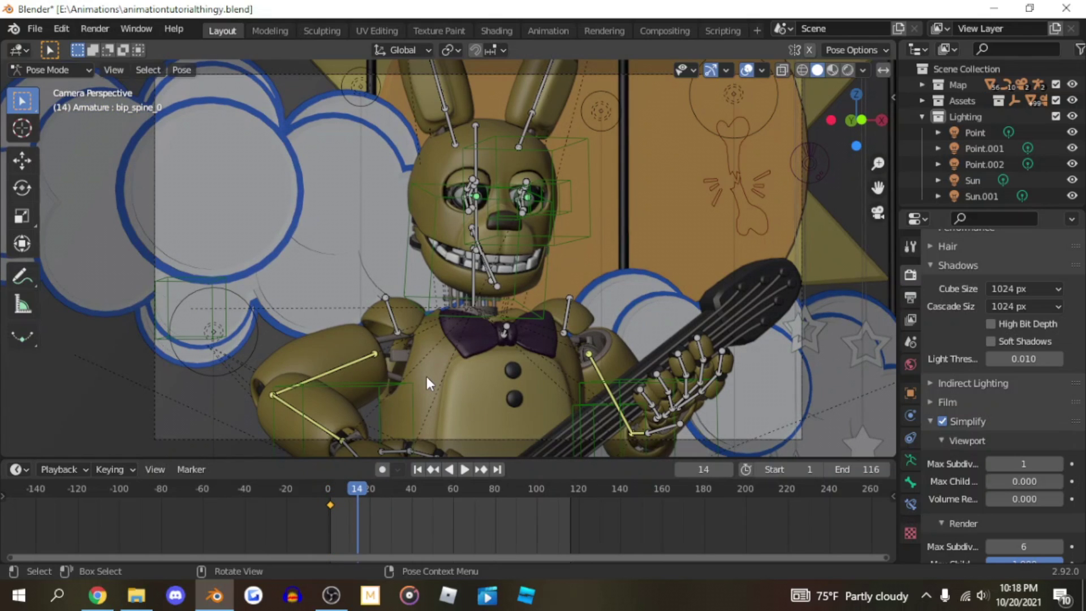
key("i")
left_click(555, 329)
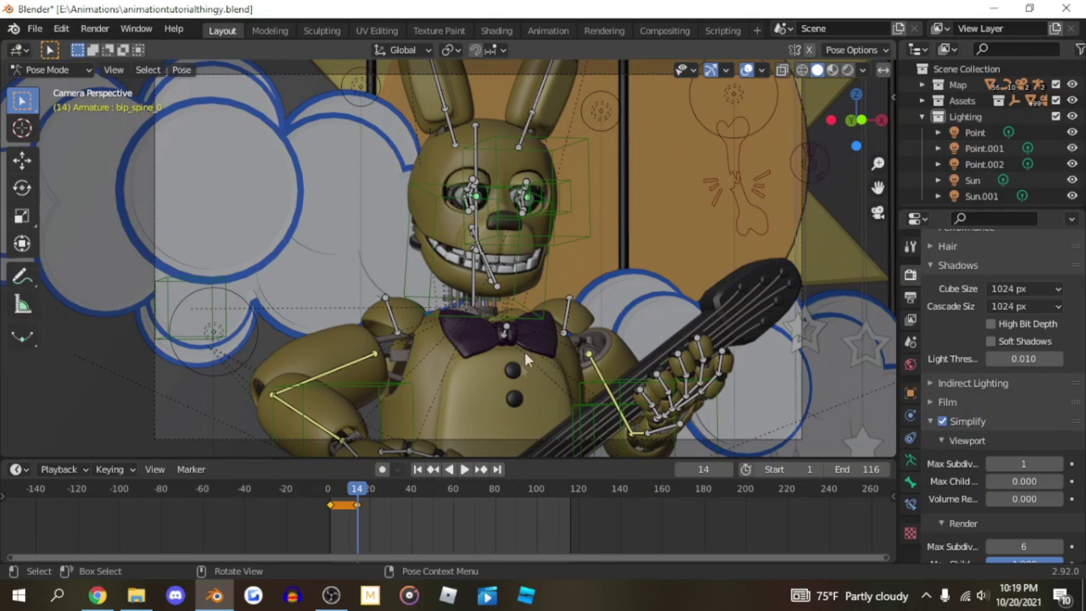
Step: At frame 21, rotate the lower spine bone around global Z so the torso turns toward the guitar's headstock, and keyframe it
scroll(520, 361, "up", 4)
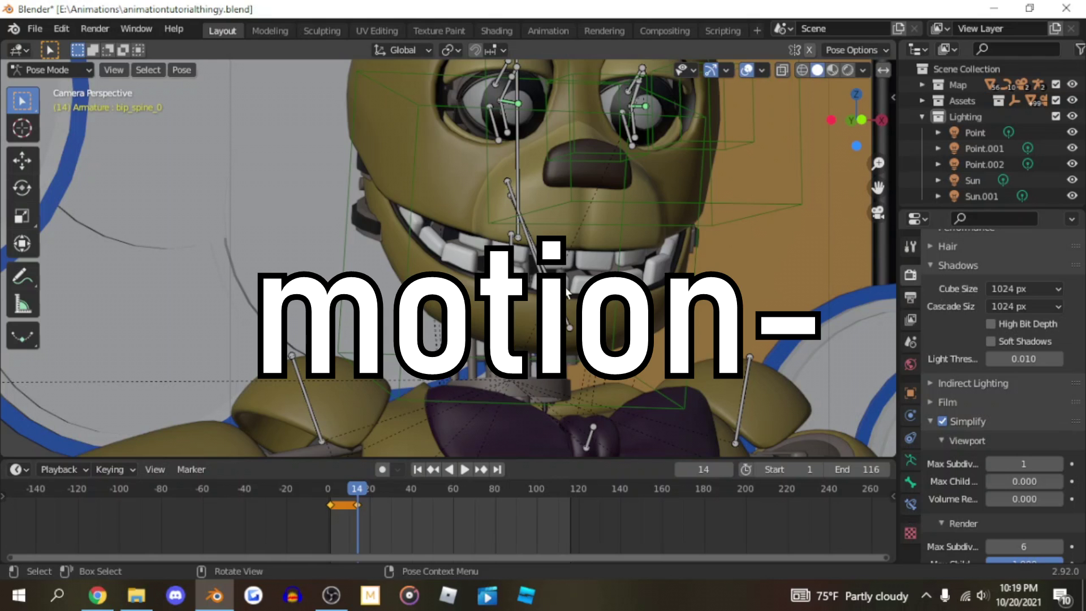
scroll(602, 332, "down", 4)
left_click_drag(878, 187, 867, 23)
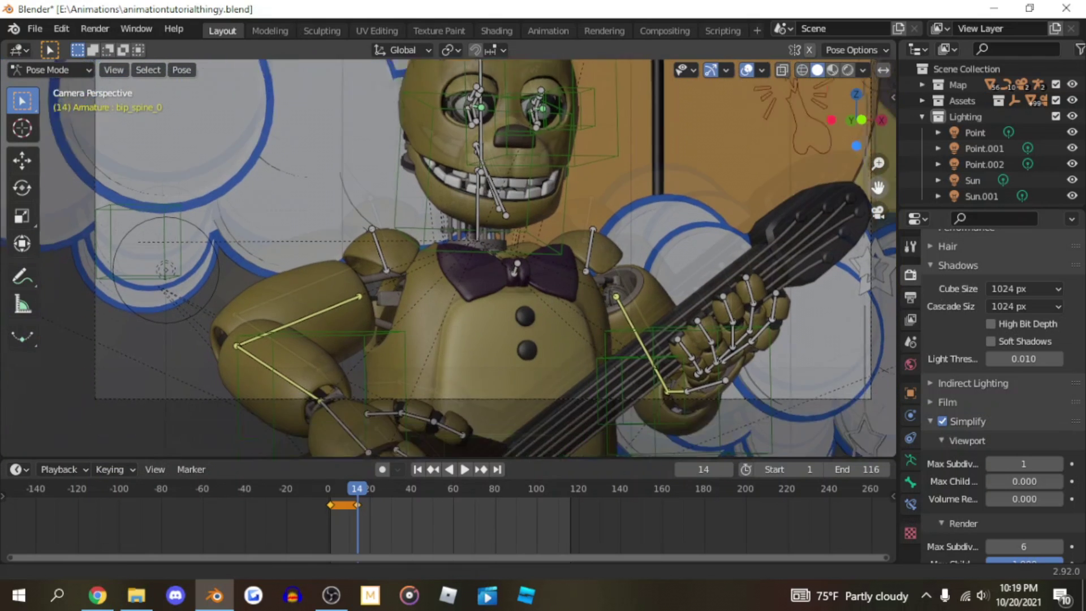
scroll(632, 358, "up", 2)
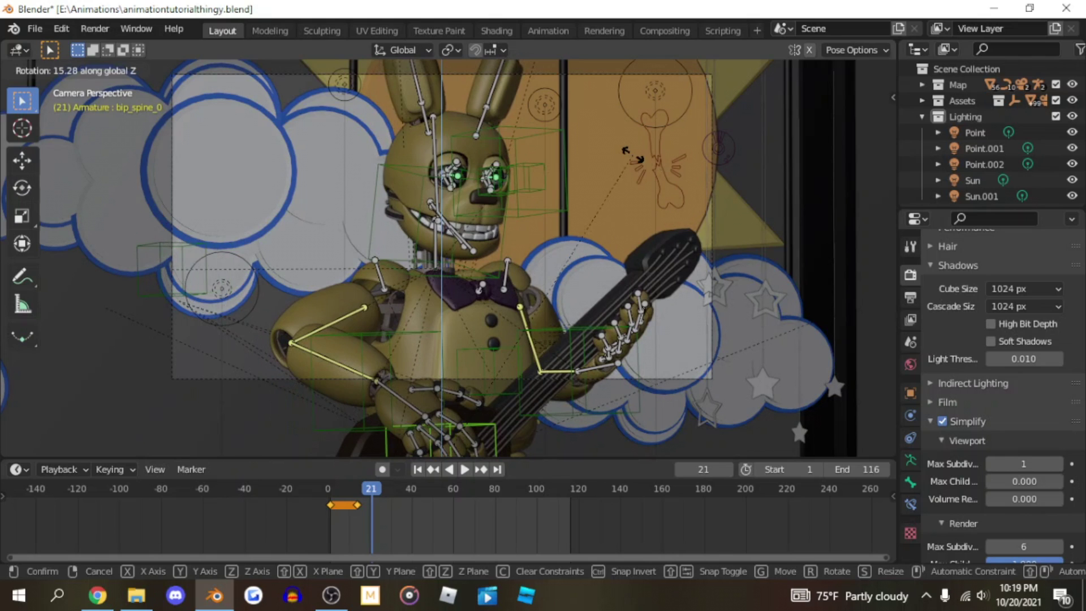
left_click(660, 158)
key("i")
left_click(658, 194)
Step: At frame 23, rotate the lower spine bone slightly back around global Z and keyframe the pose
key("Right")
key("Right")
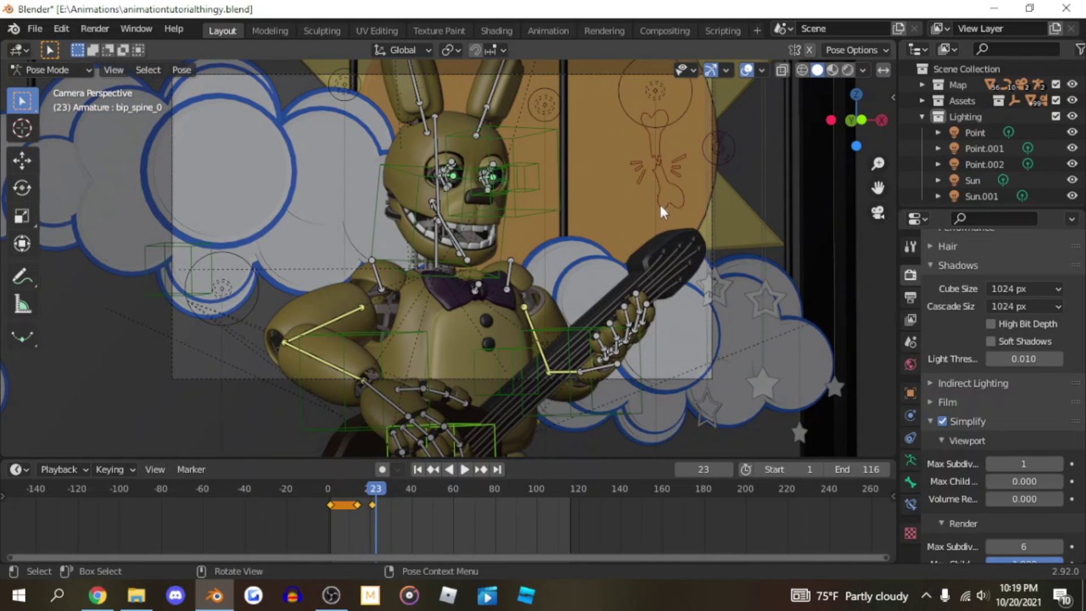
key("r")
key("z")
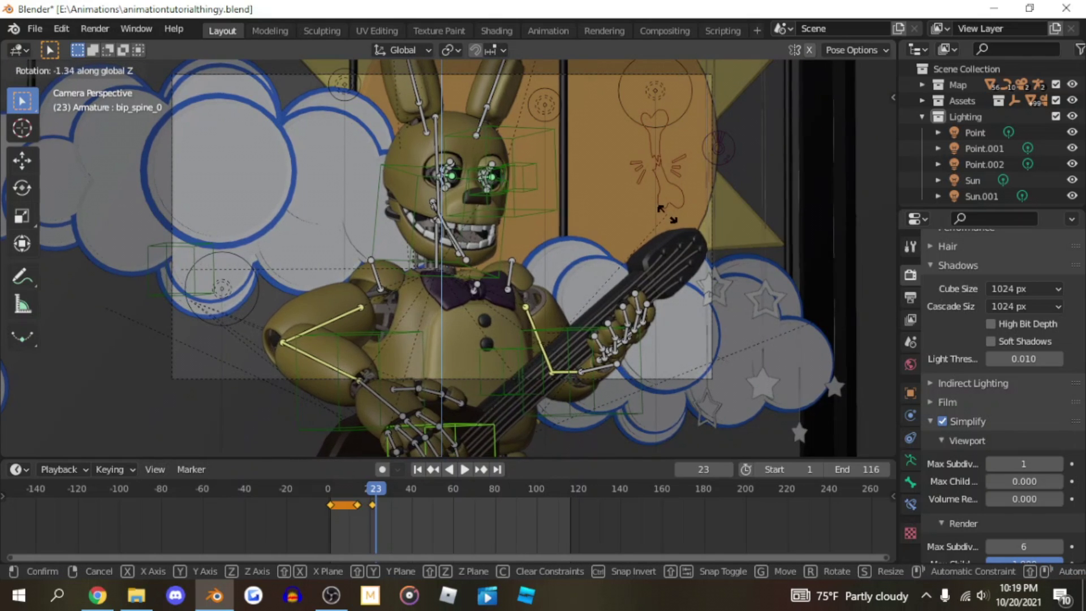
left_click(672, 225)
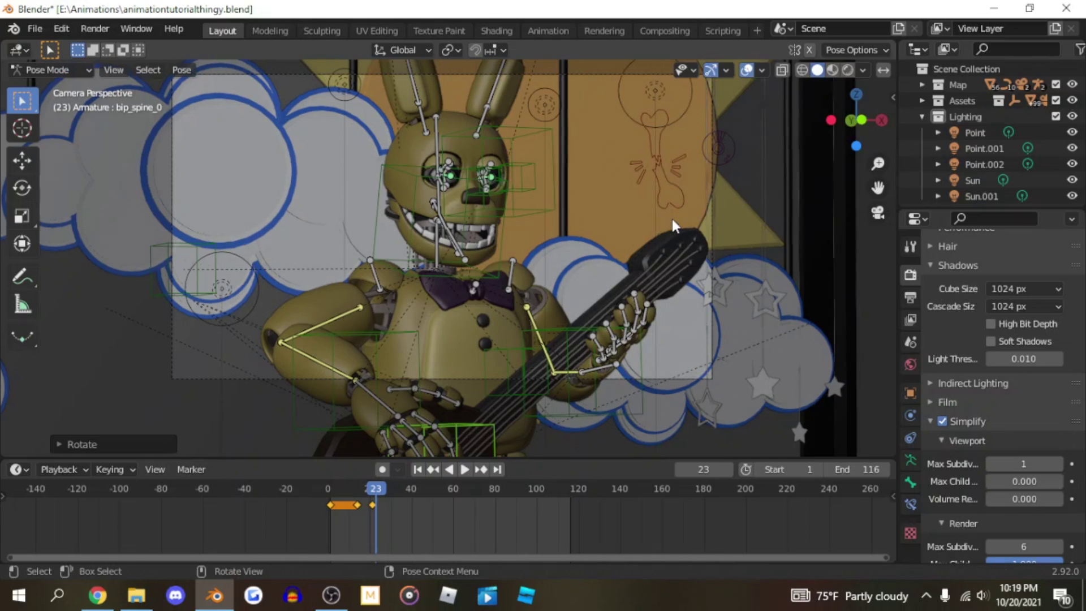
key("i")
left_click(673, 220)
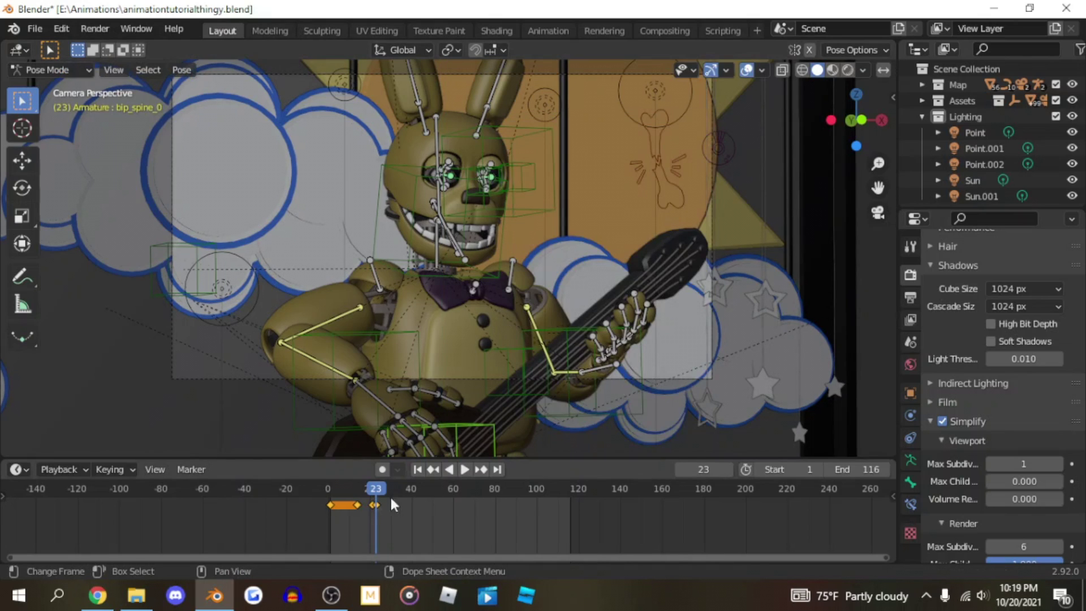
Step: Duplicate the frame 21 keyframe a few frames past frame 23 so the turn settles into that pose
left_click(374, 504)
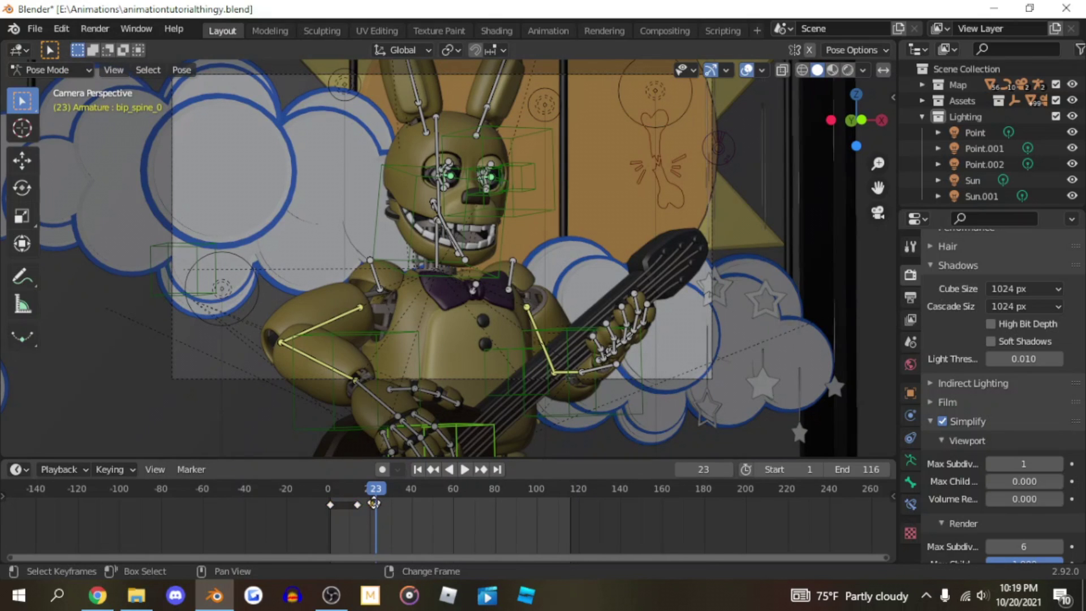
key("g")
left_click(387, 516)
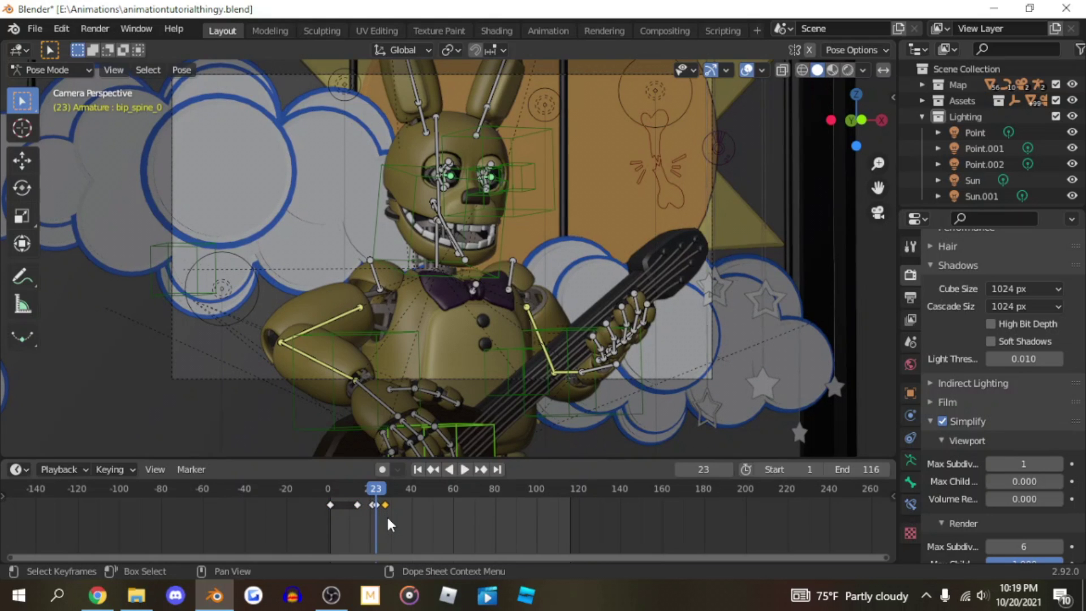
Step: Play the animation from the start to check the torso's first turn, then replay it
left_click(329, 485)
key("space")
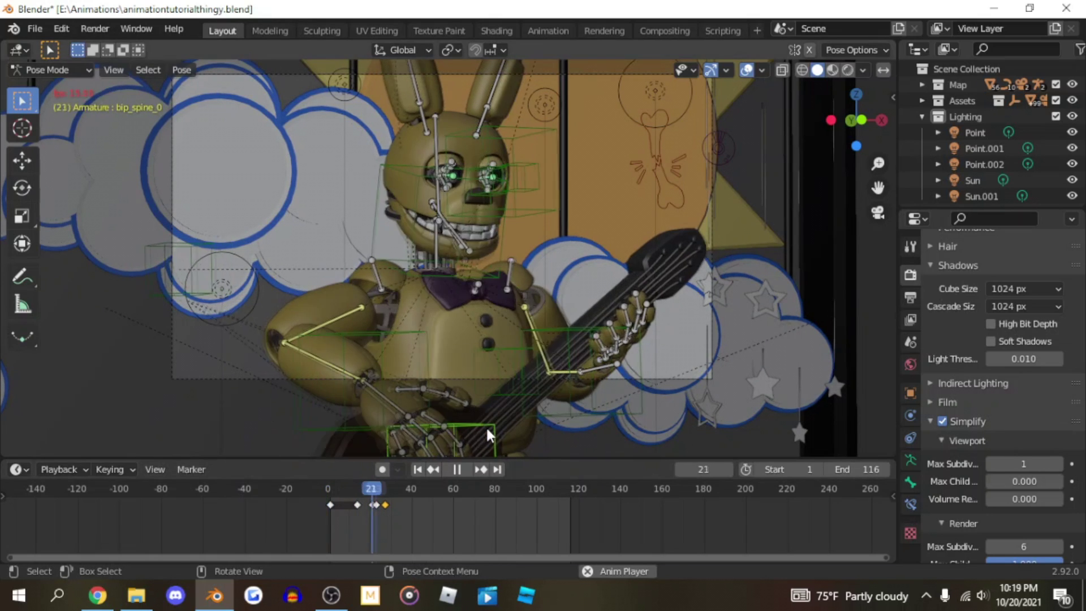
key("space")
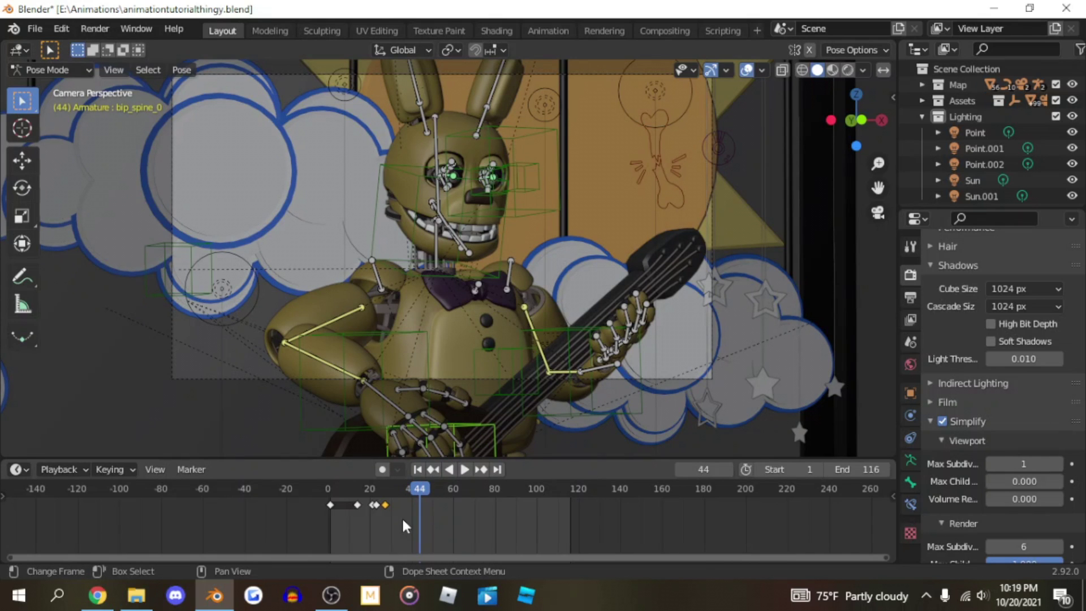
scroll(398, 499, "up", 2)
left_click(283, 490)
key("space")
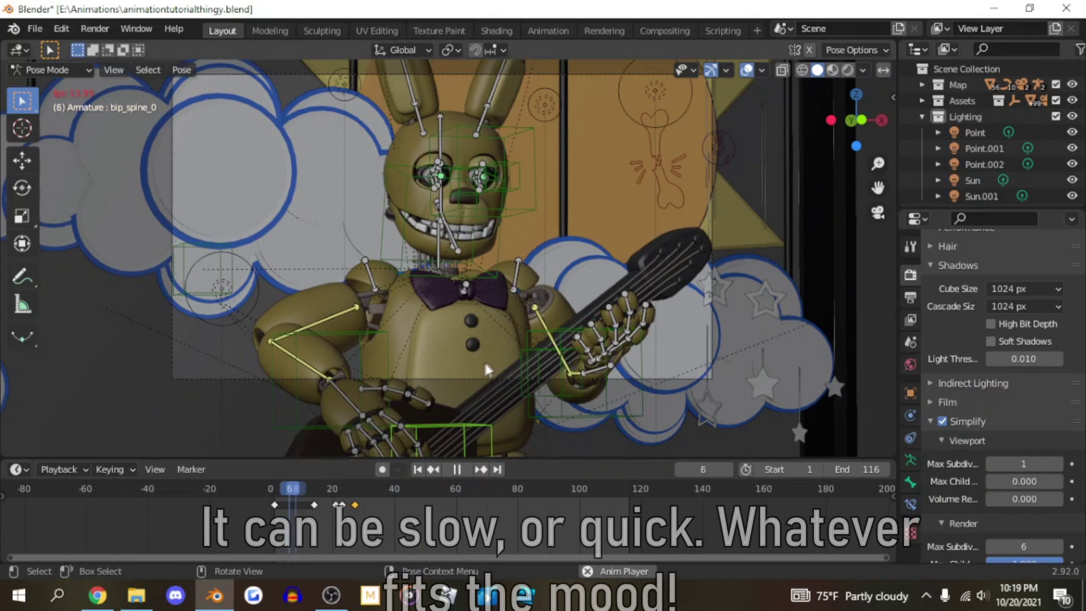
key("space")
Step: Move the turn's last three keyframes three frames earlier so they begin at frame 18, and replay the animation
left_click_drag(306, 491, 364, 520)
key("b")
key("g")
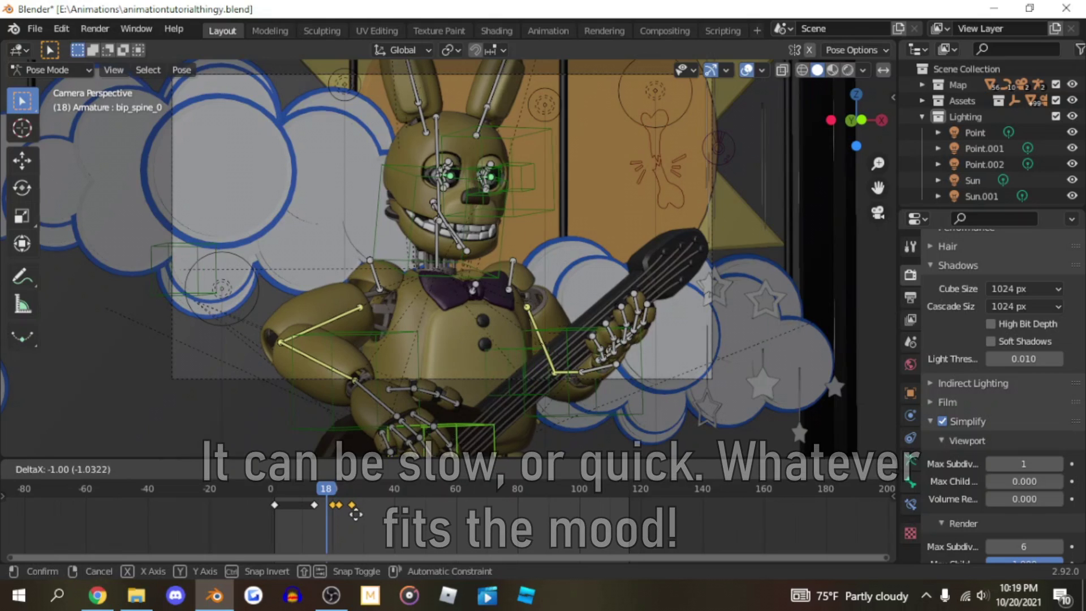
left_click(353, 516)
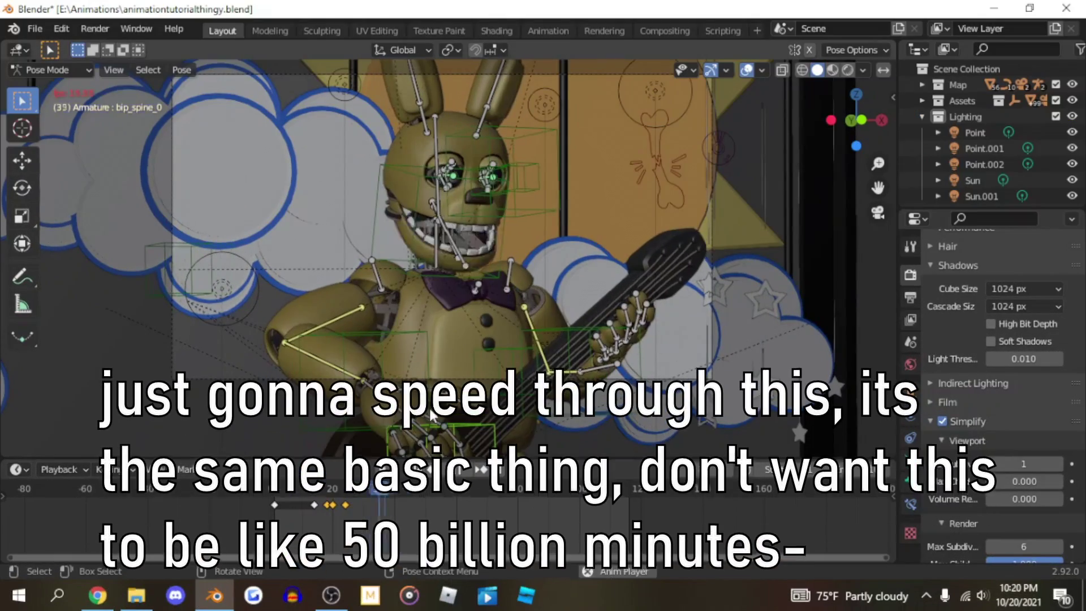
key("space")
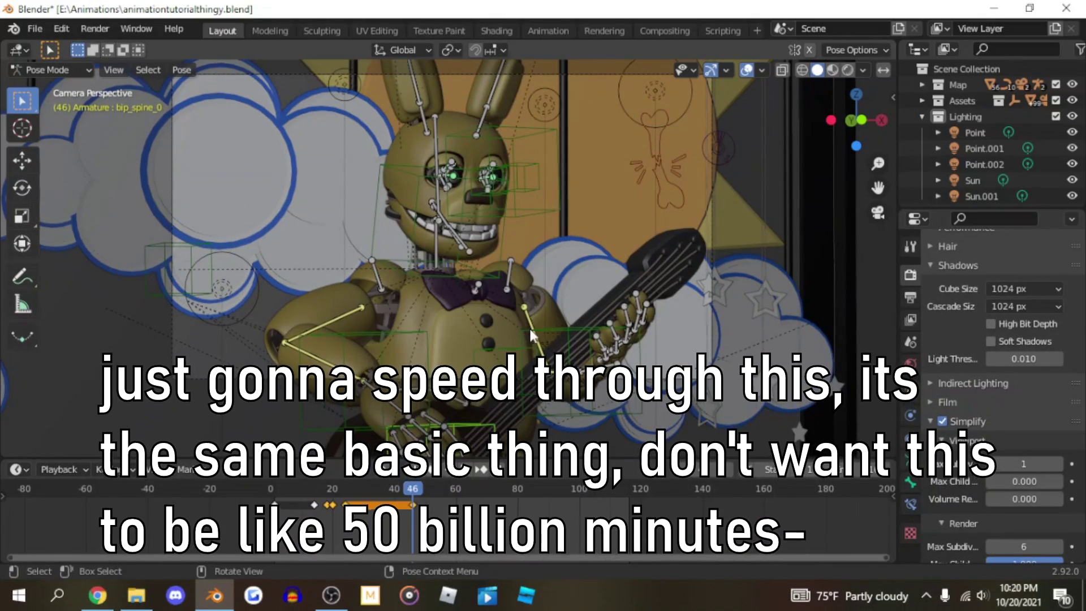
Step: Four frames on, at frame 50, rotate the lower spine bone around Z to turn the torso back the other way, and keyframe it
key("Right")
key("Right")
key("Right")
key("Right")
key("r")
key("z")
left_click(552, 310)
key("i")
left_click(552, 310)
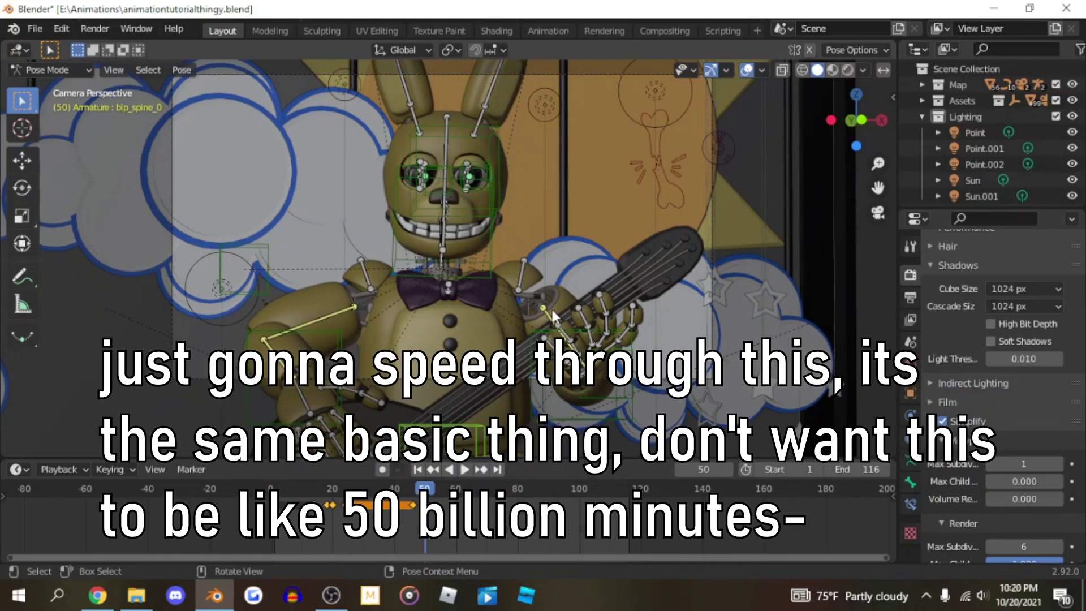
Step: At frame 52, rotate the lower spine bone slightly around Z against the second turn and keyframe it
key("Right")
key("Right")
key("r")
key("z")
left_click(552, 300)
key("i")
left_click(553, 296)
Step: Duplicate the frame 50 keyframe to about frame 56 and play the animation from the start up to frame 110
left_click_drag(428, 505, 432, 505)
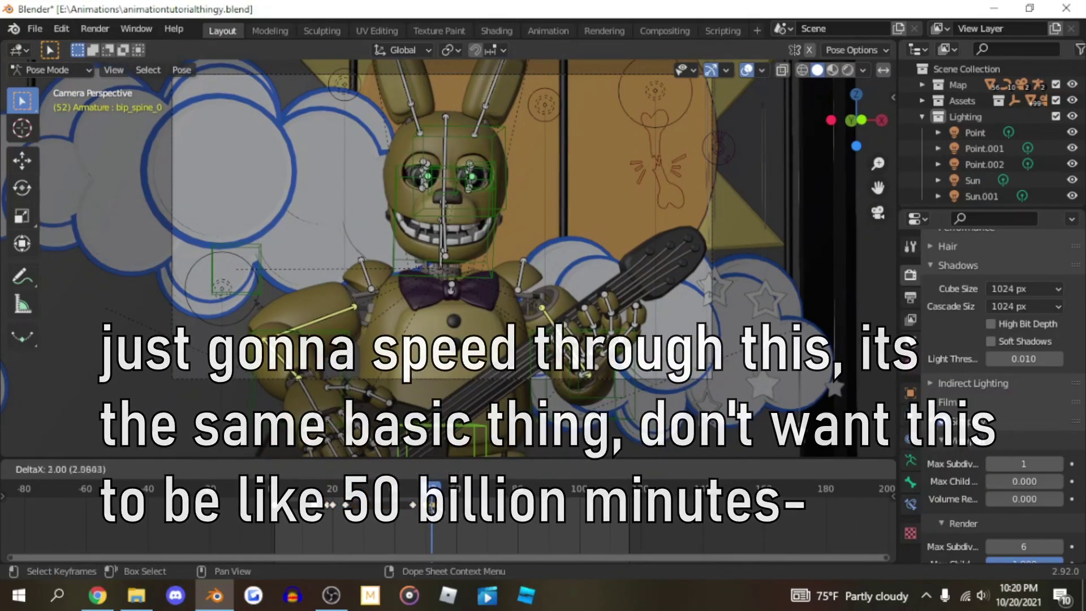
left_click(444, 505)
key("shift+Left")
key("space")
key("space")
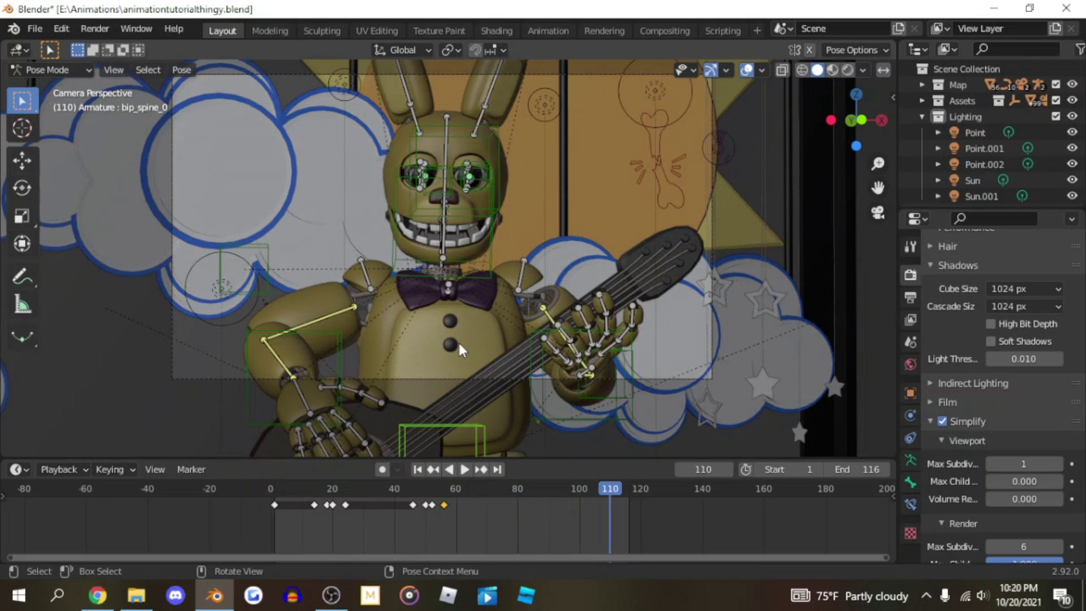
Step: Insert a Location & Rotation keyframe at frame 110 that holds the lower spine bone's pose
key("i")
left_click(459, 343)
key("i")
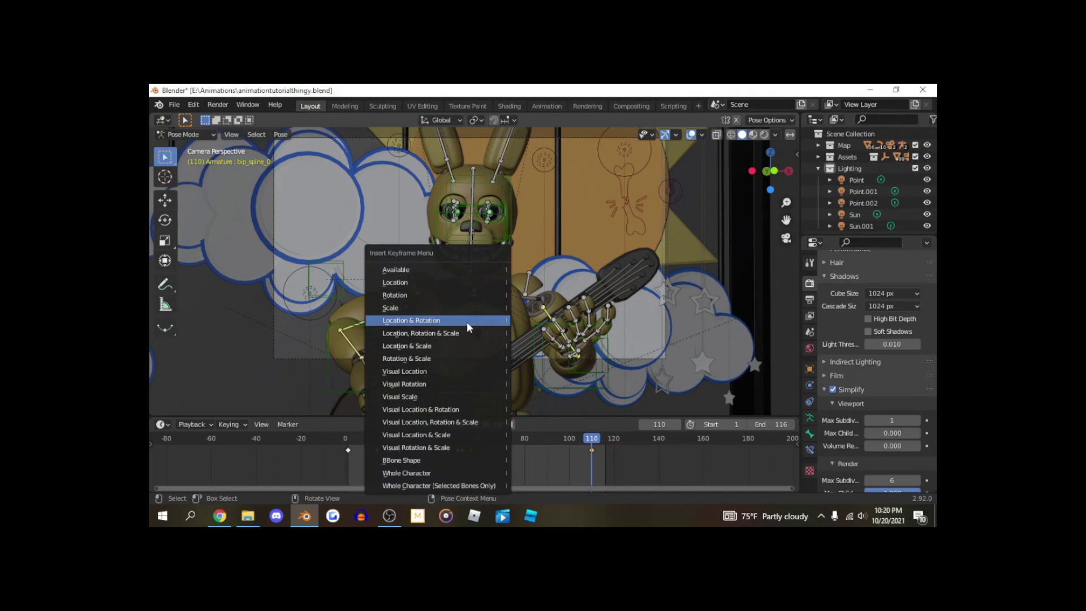
left_click(469, 324)
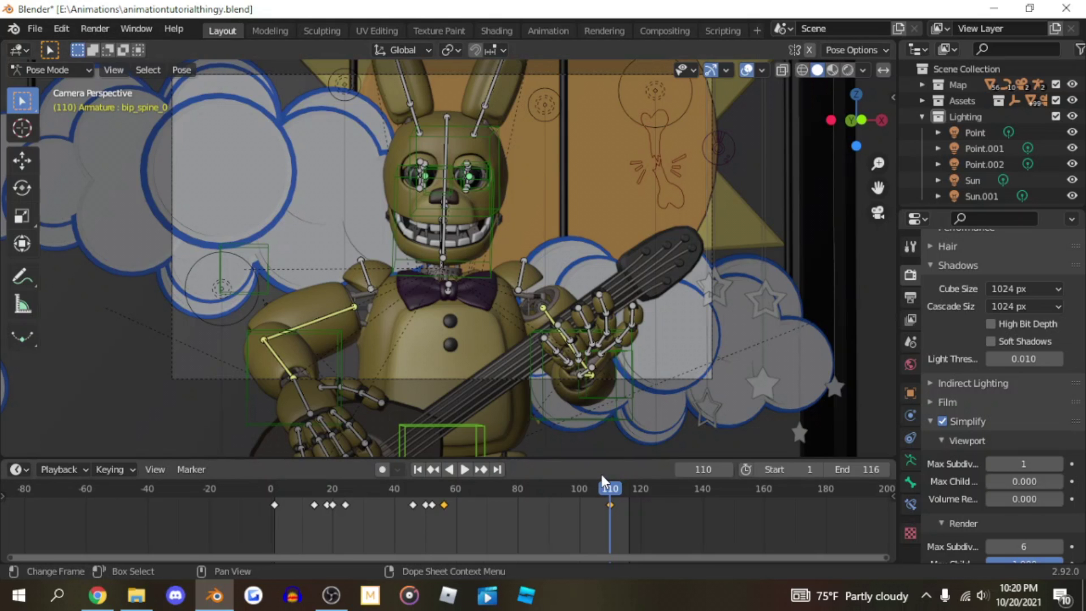
key("s")
right_click(626, 214)
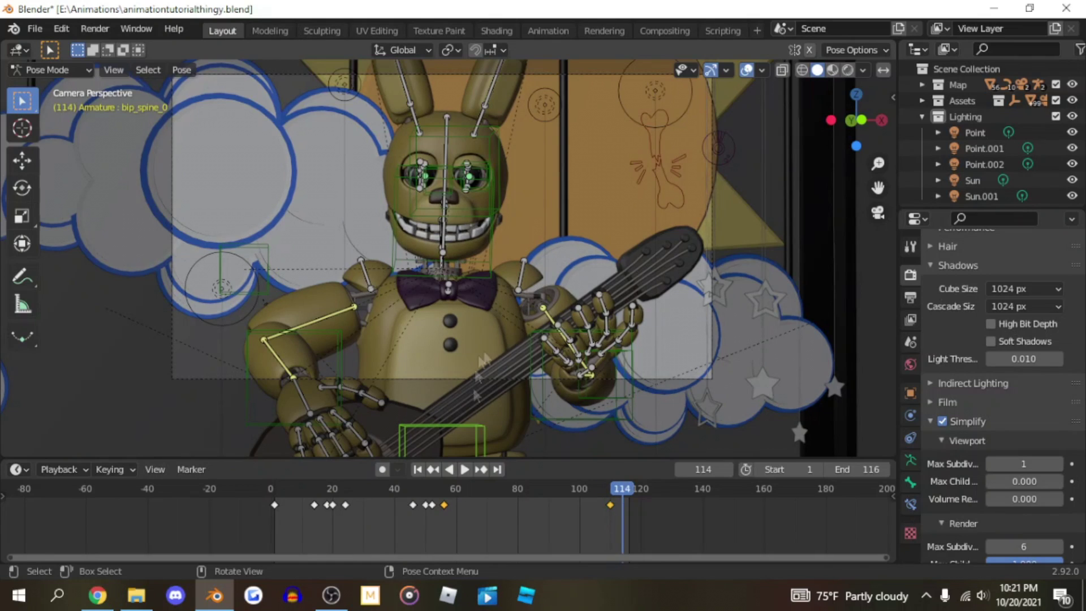
Step: At frame 114, rotate the lower spine bone around Z to turn the torso toward the guitar's headstock again, and keyframe it
key("r")
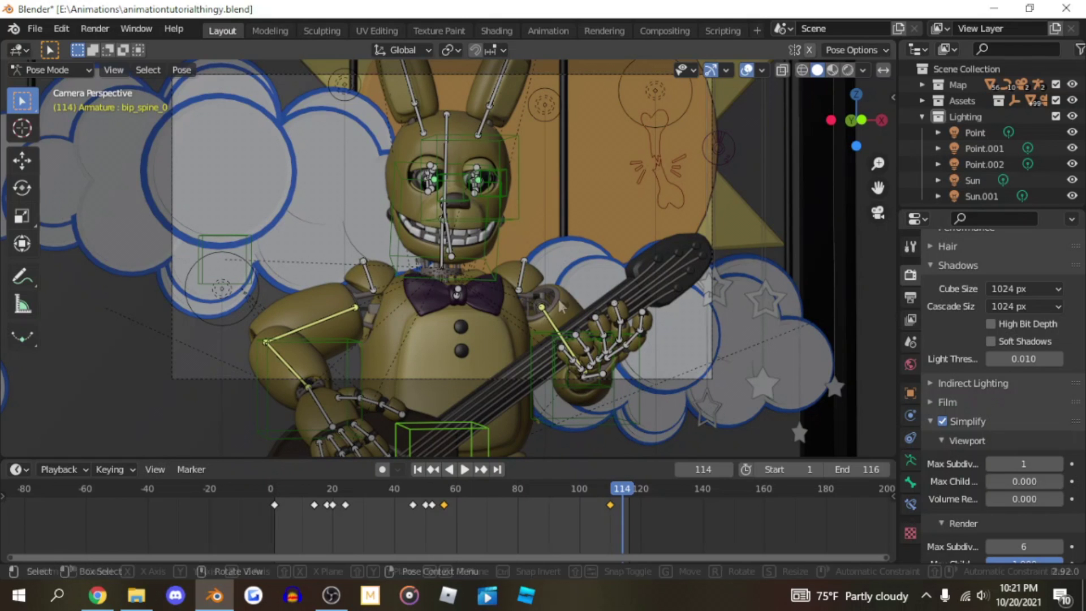
key("z")
left_click(552, 277)
key("i")
left_click(552, 277)
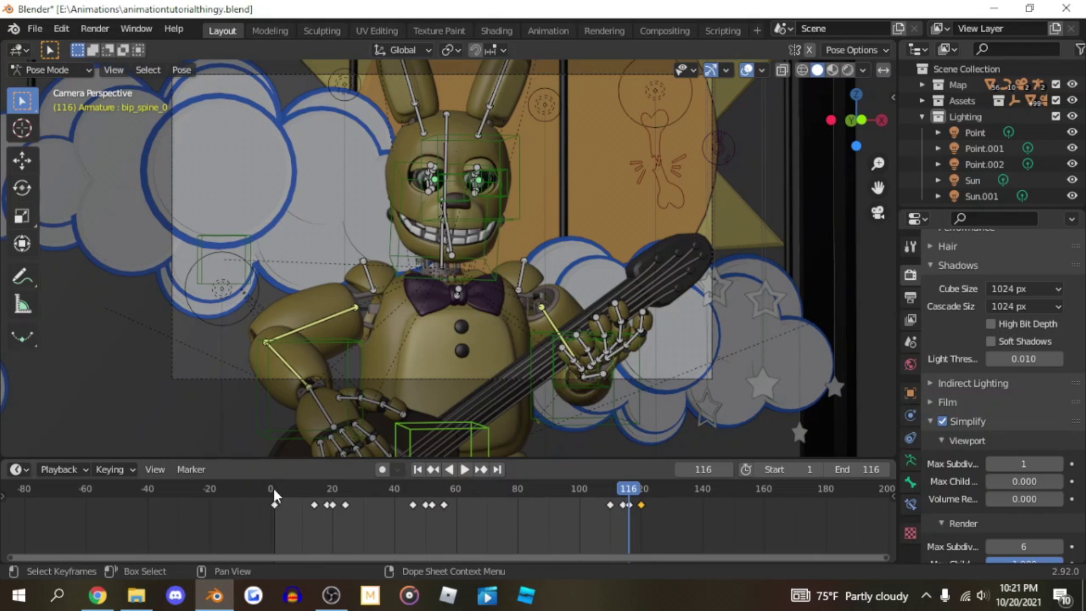
Step: Play the body animation from frame 1, step through frames 110 to 113, and replay it to check the turns
left_click(274, 490)
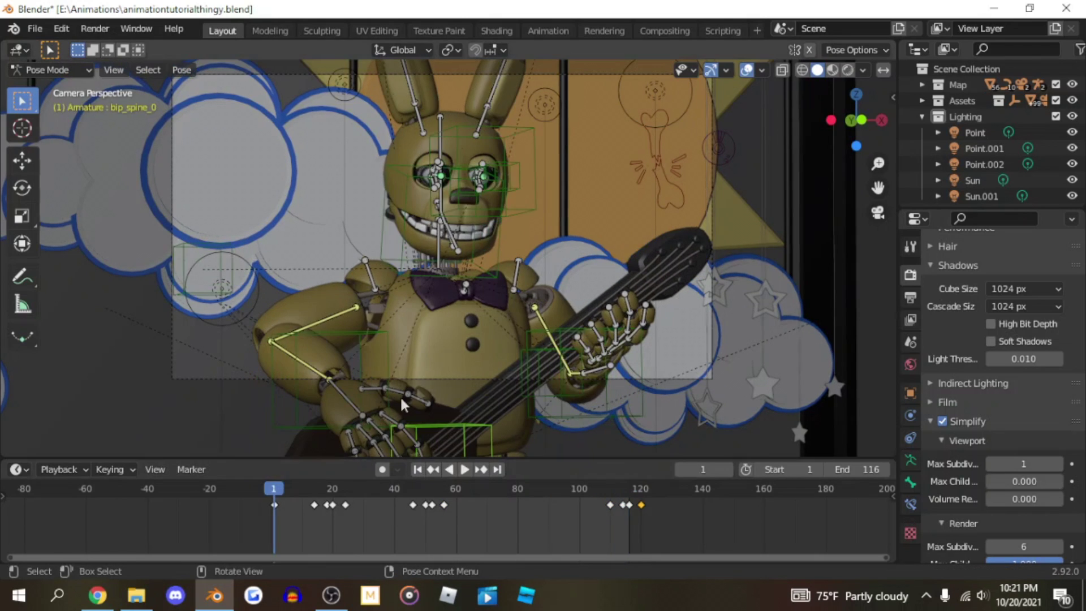
key("space")
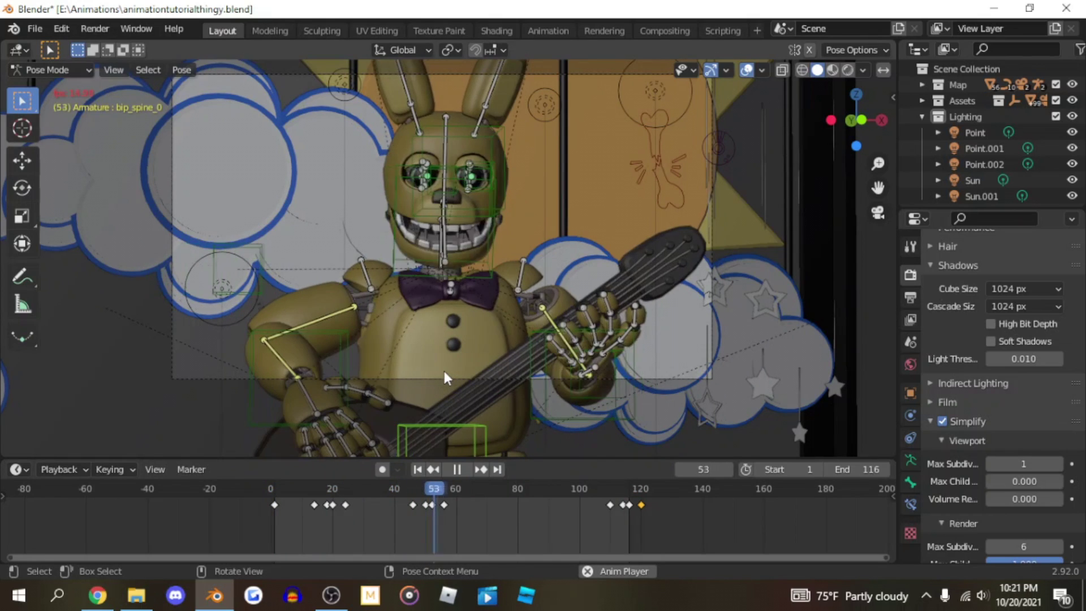
key("Escape")
left_click_drag(594, 490, 652, 515)
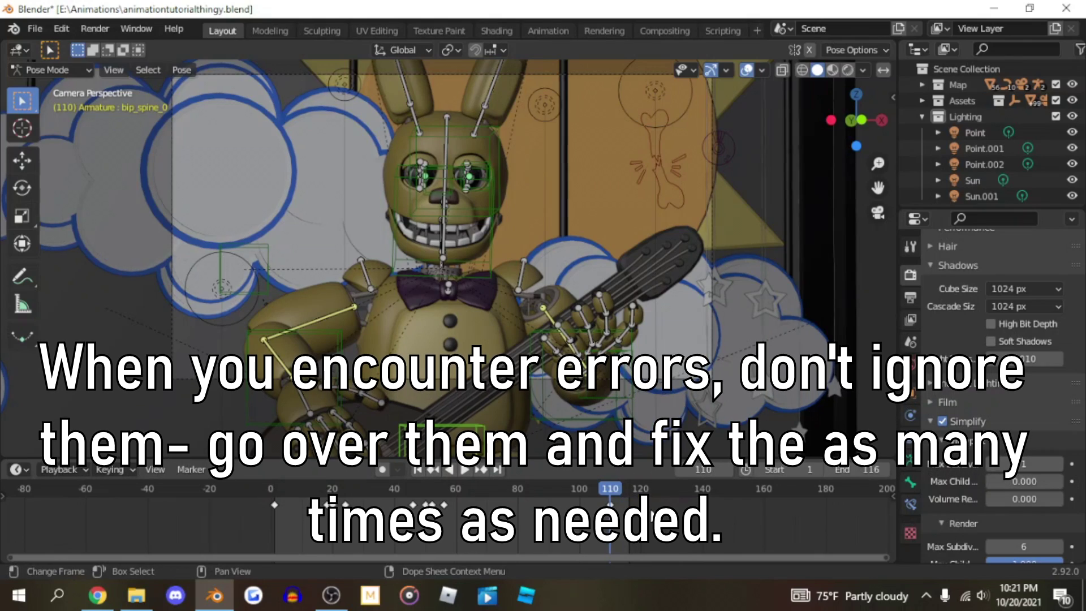
key("Right")
key("Right")
key("Right")
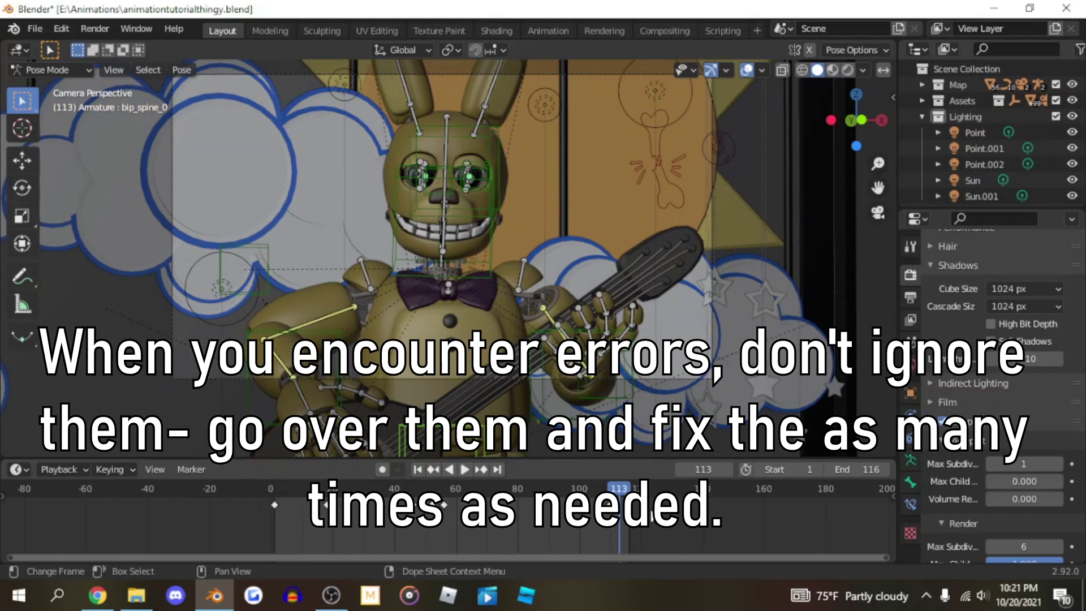
key("space")
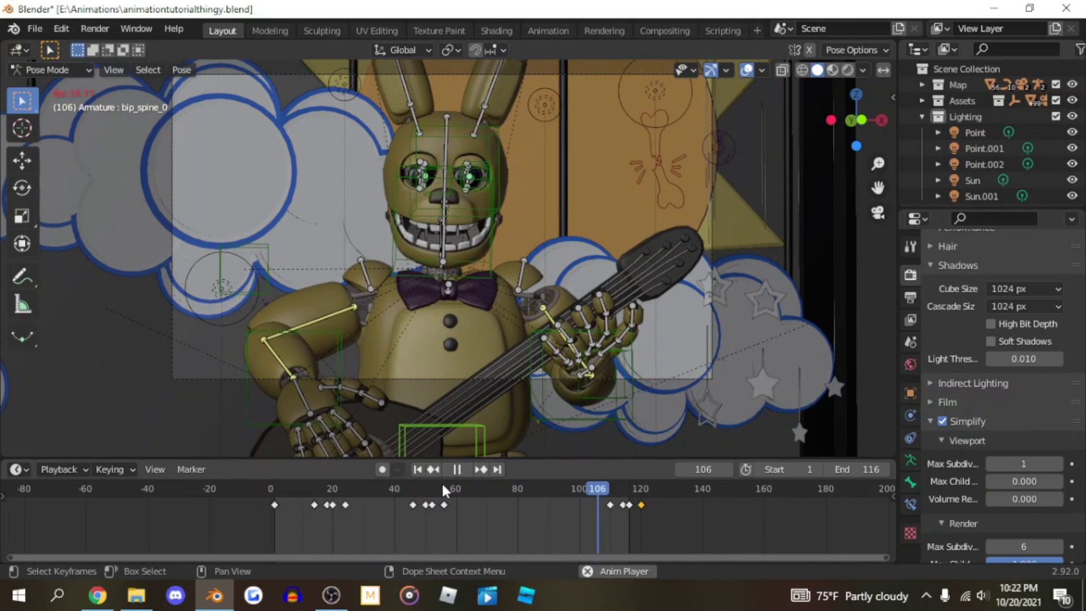
key("space")
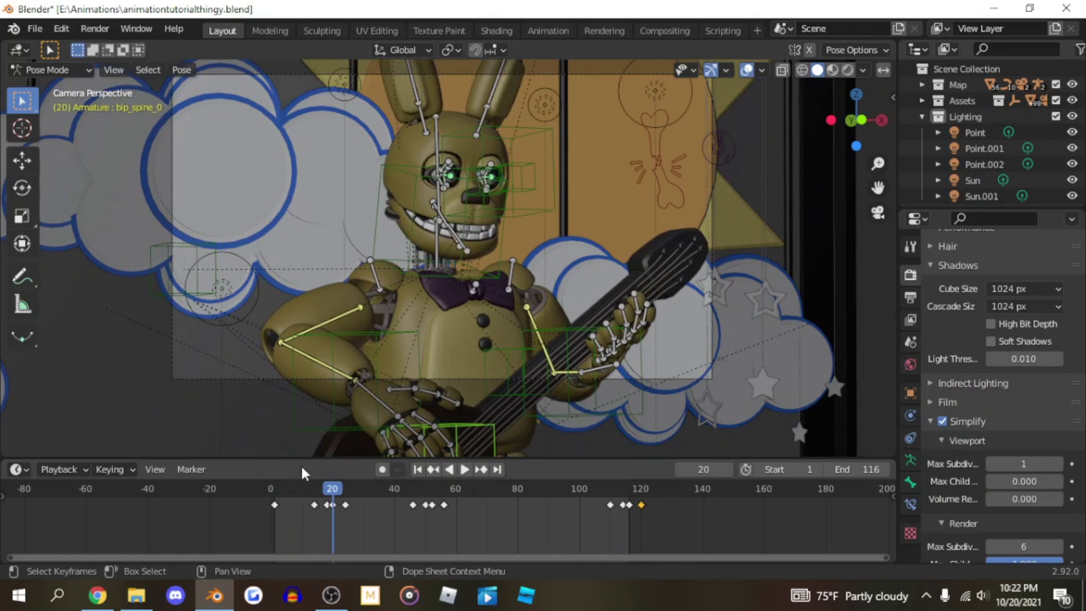
scroll(477, 364, "down", 2)
scroll(477, 365, "up", 4)
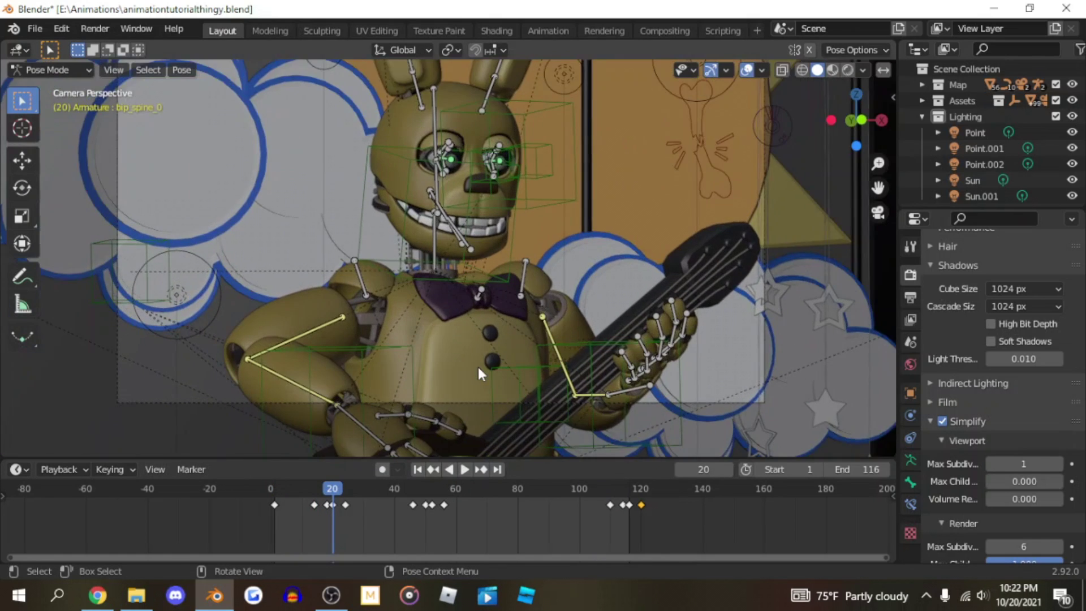
scroll(479, 368, "up", 4)
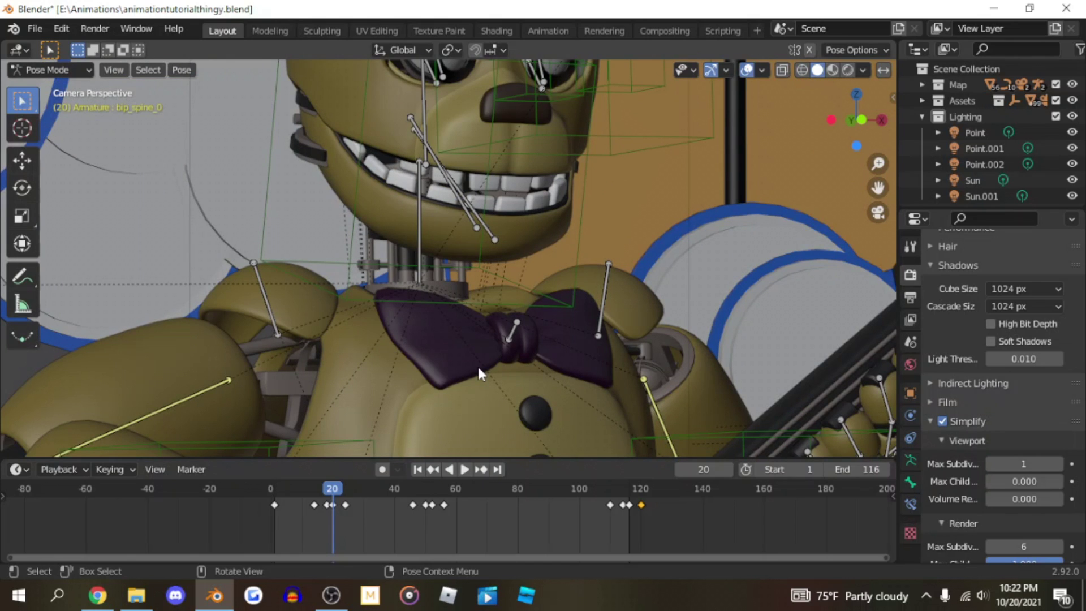
Step: At frame 6, rotate the head bone around Z to turn the rabbit's face toward the guitar's headstock
left_click_drag(880, 182, 886, 382)
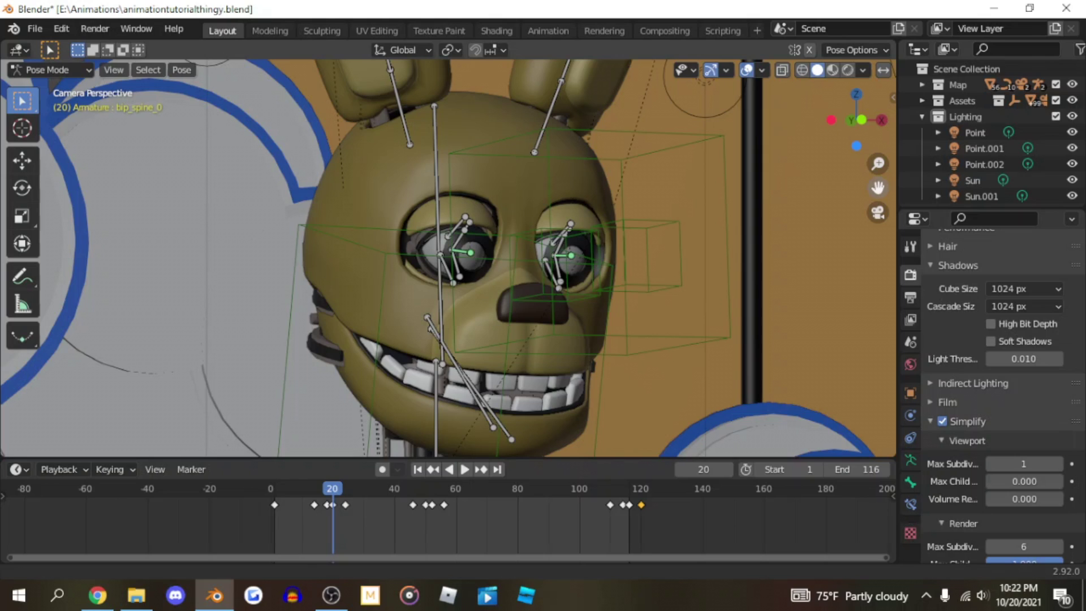
left_click(395, 259)
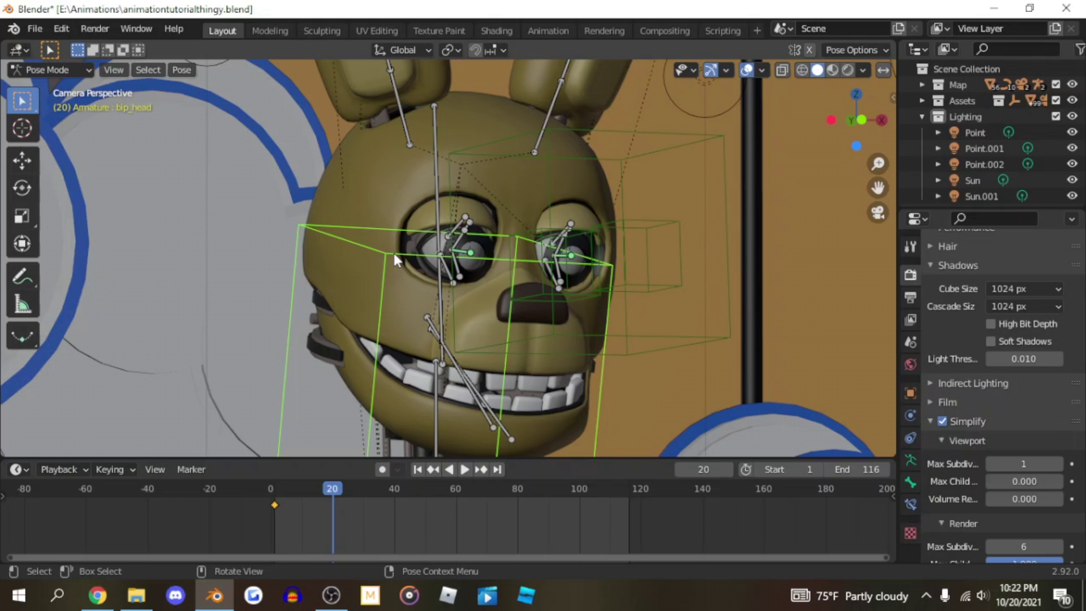
key("shift+Left")
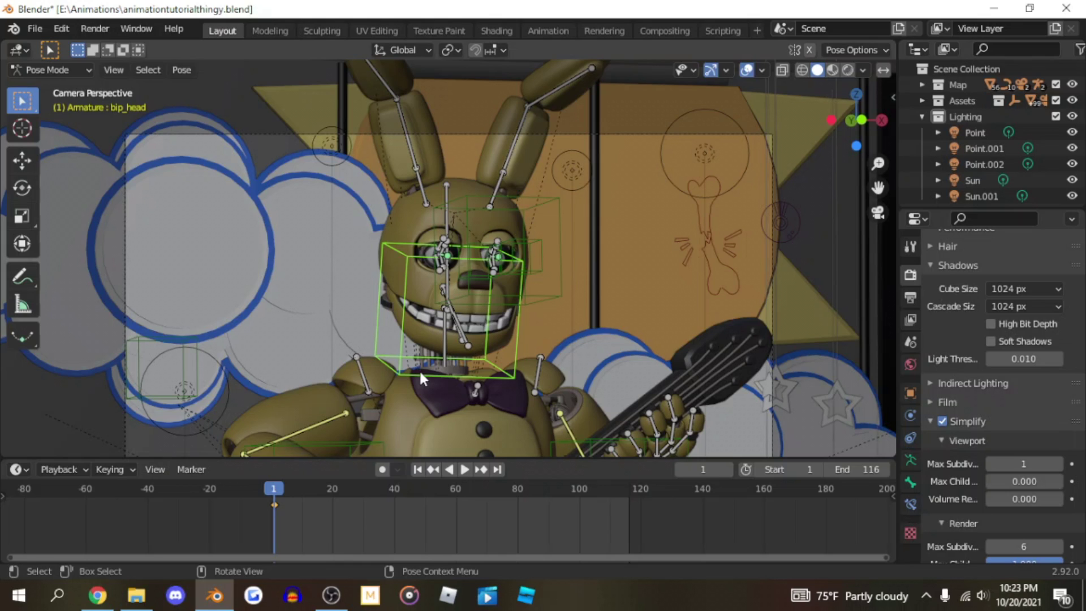
key("Right")
key("Right")
key("Right")
key("Right")
key("Right")
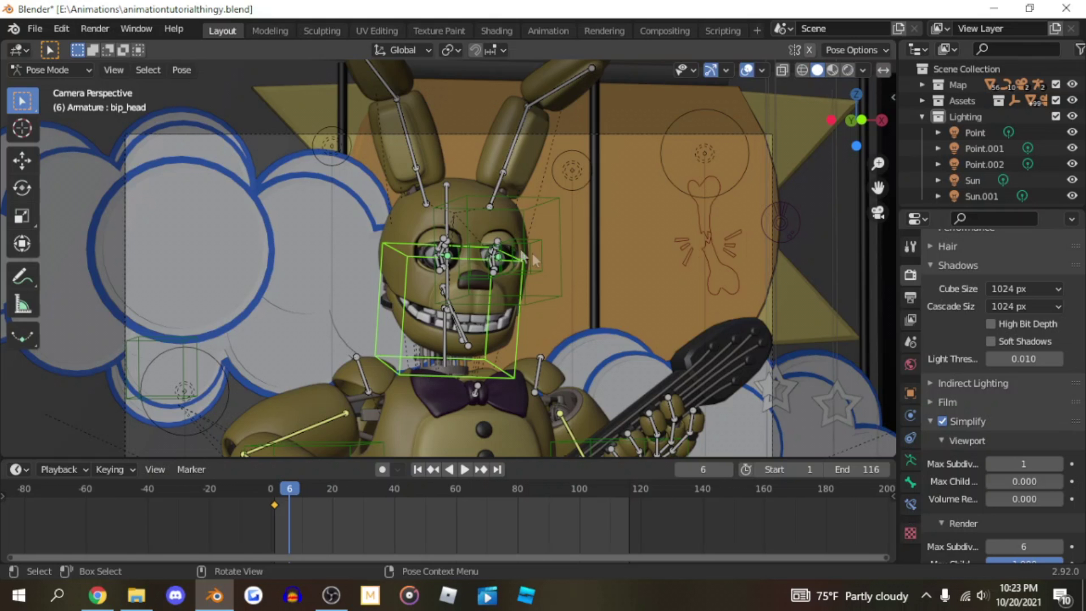
key("r")
key("z")
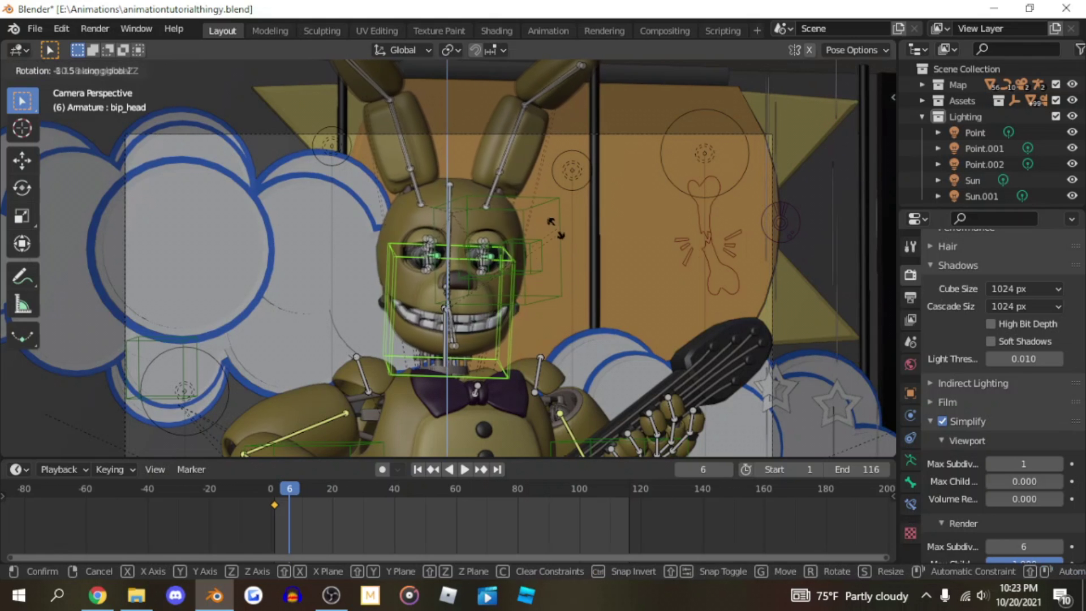
left_click(593, 310)
Step: Tilt the turned head slightly and insert a Location & Rotation keyframe at frame 6
key("r")
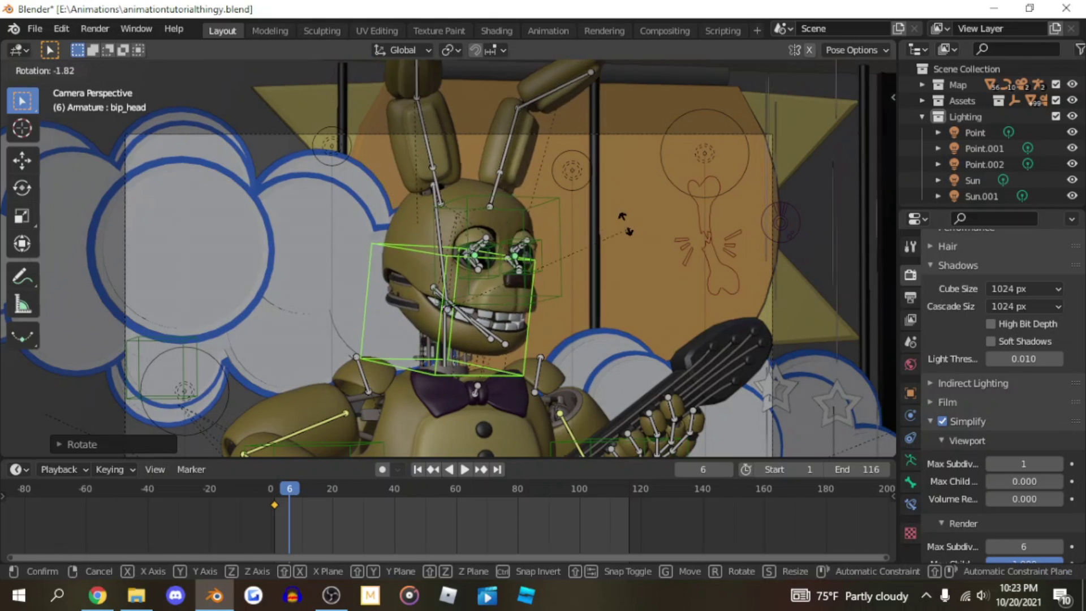
left_click(611, 217)
key("i")
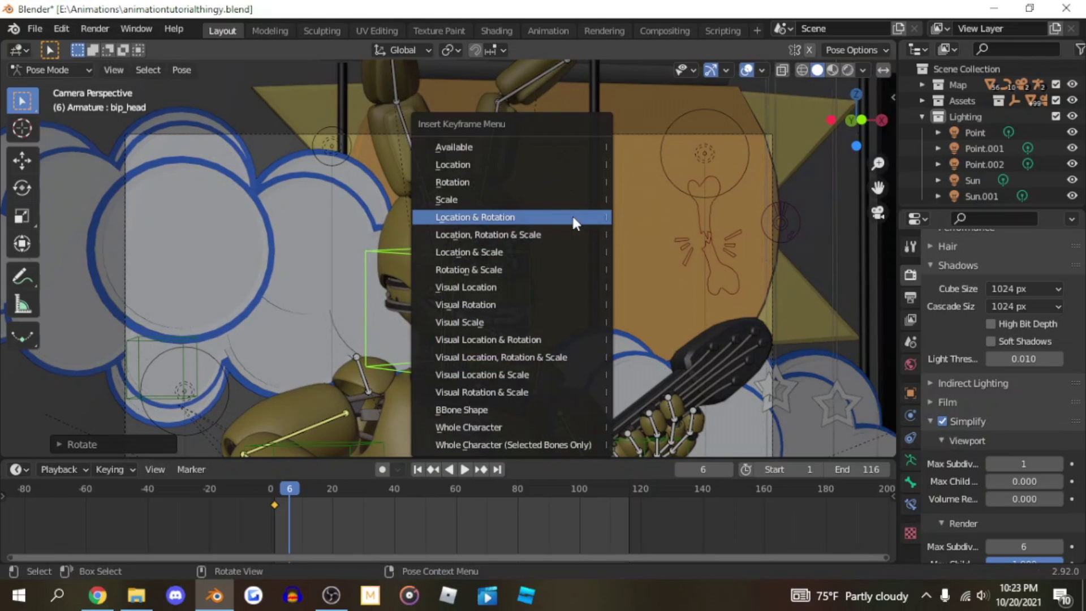
left_click(572, 215)
Step: At frame 8, adjust the head bone slightly with a trackball rotation and insert a Location & Rotation keyframe
key("Right")
key("Right")
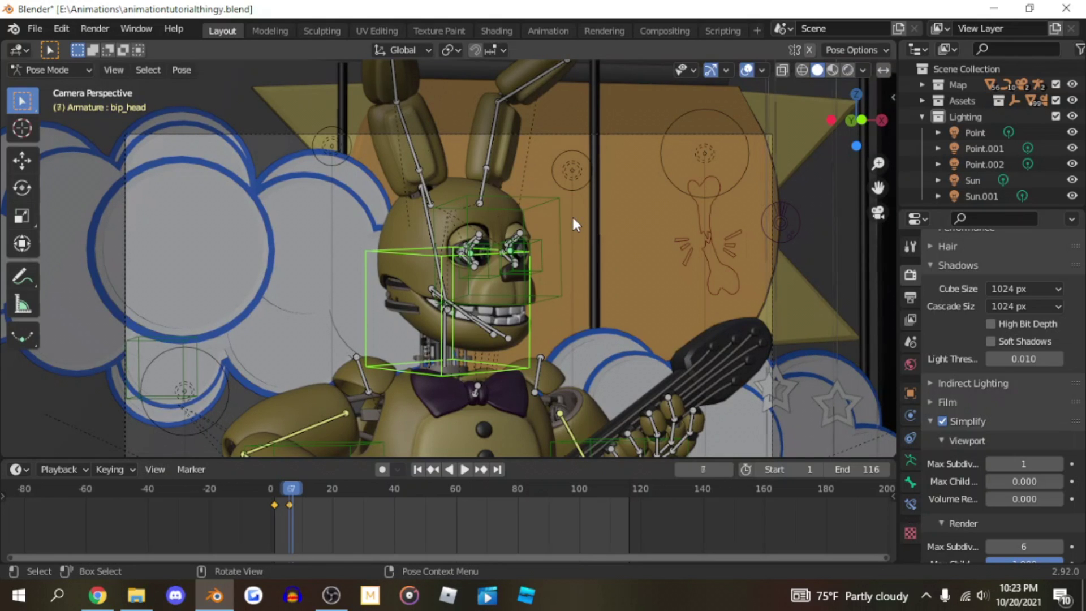
key("r")
key("r")
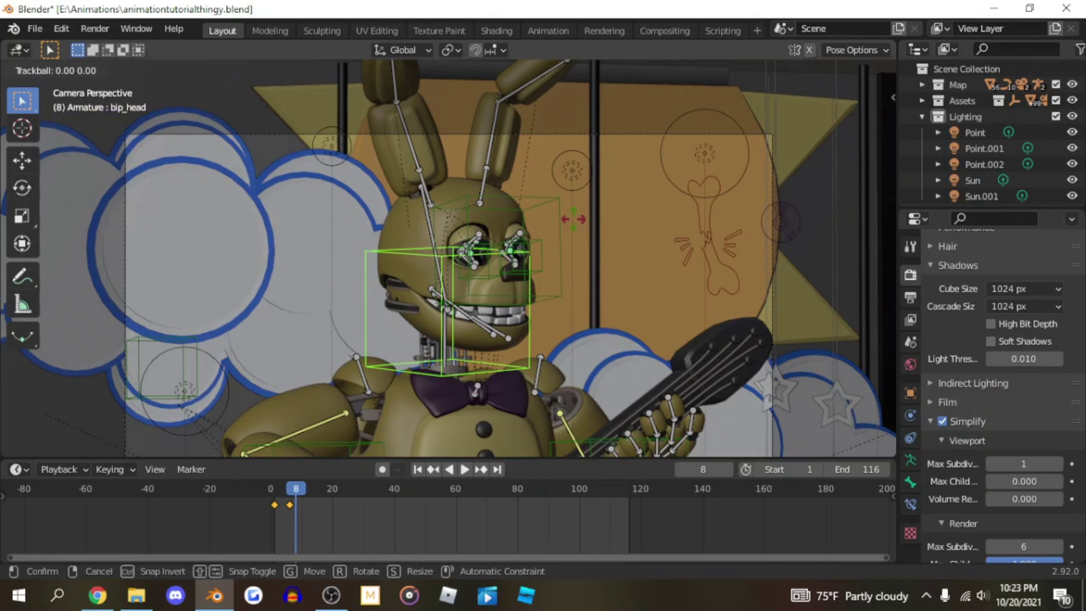
left_click(568, 219)
key("i")
left_click(568, 221)
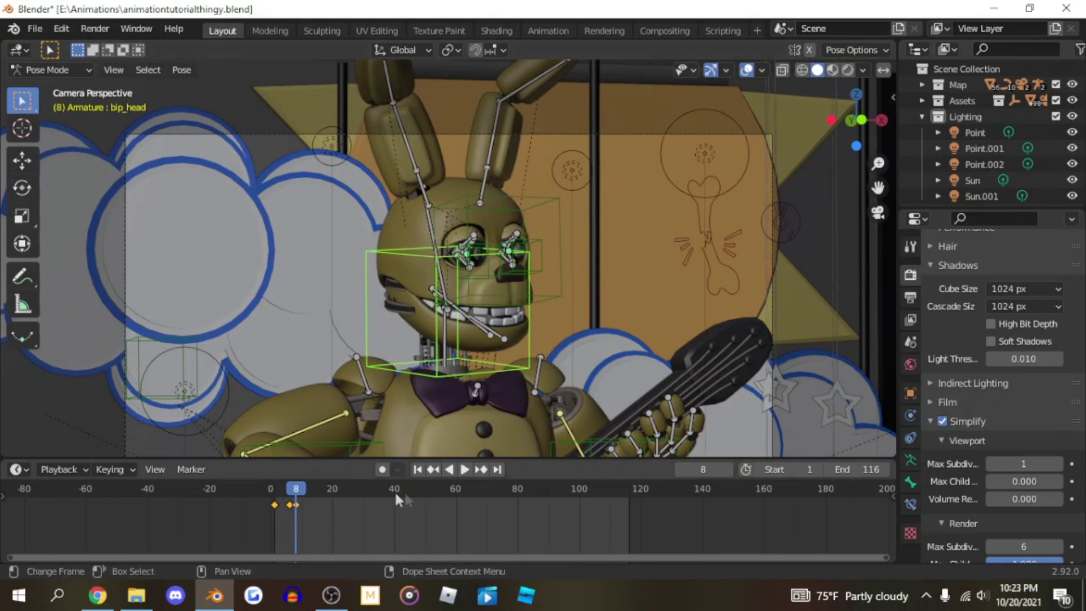
Step: Duplicate the head's frame 6 keyframe to frame 12 and play the animation on to about frame 36
key("g")
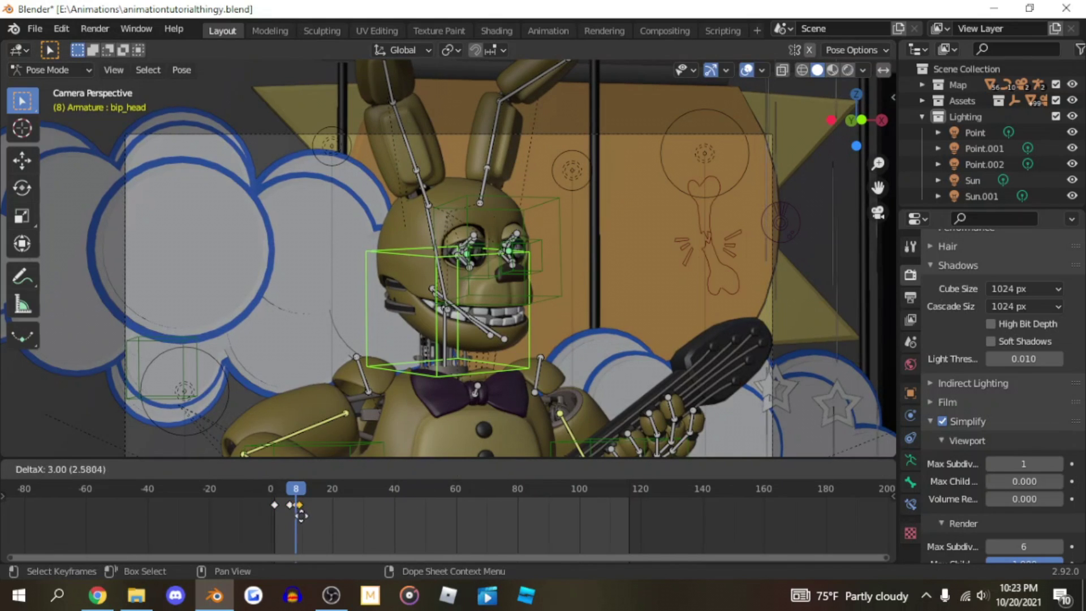
left_click(309, 521)
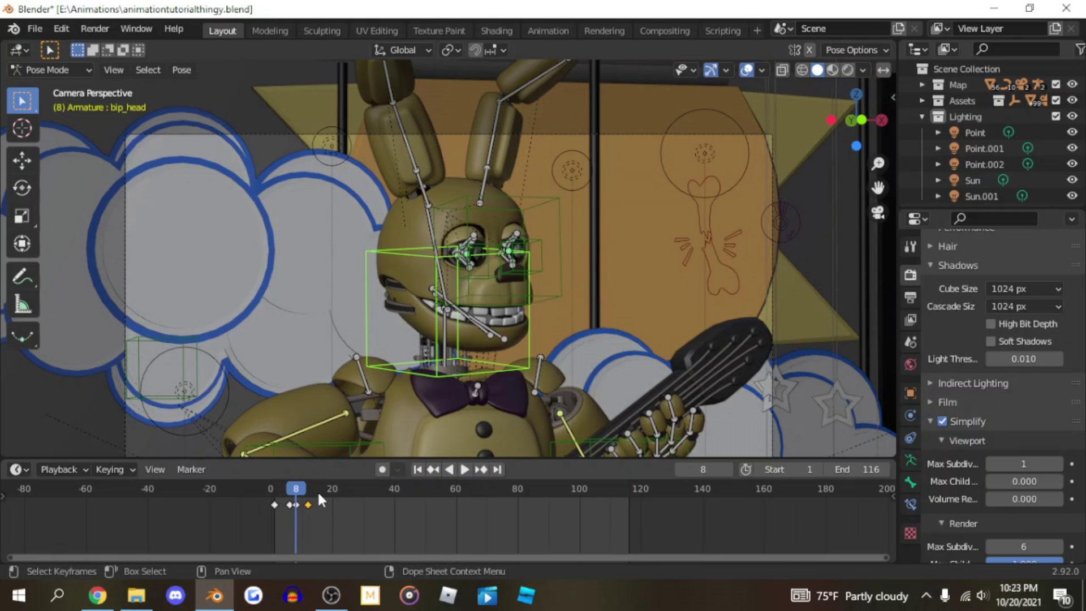
key("space")
key("space")
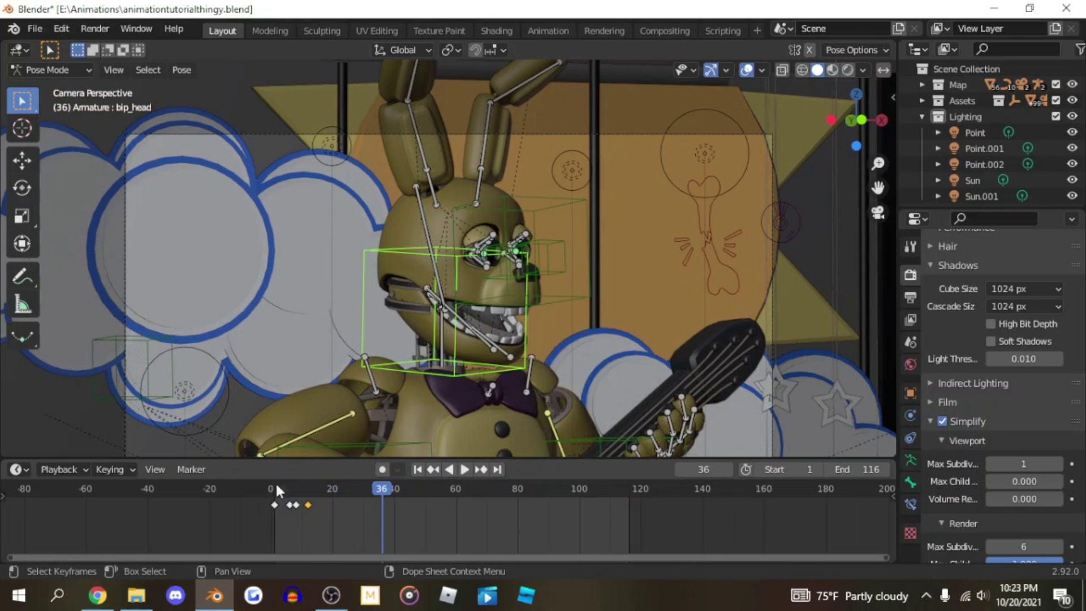
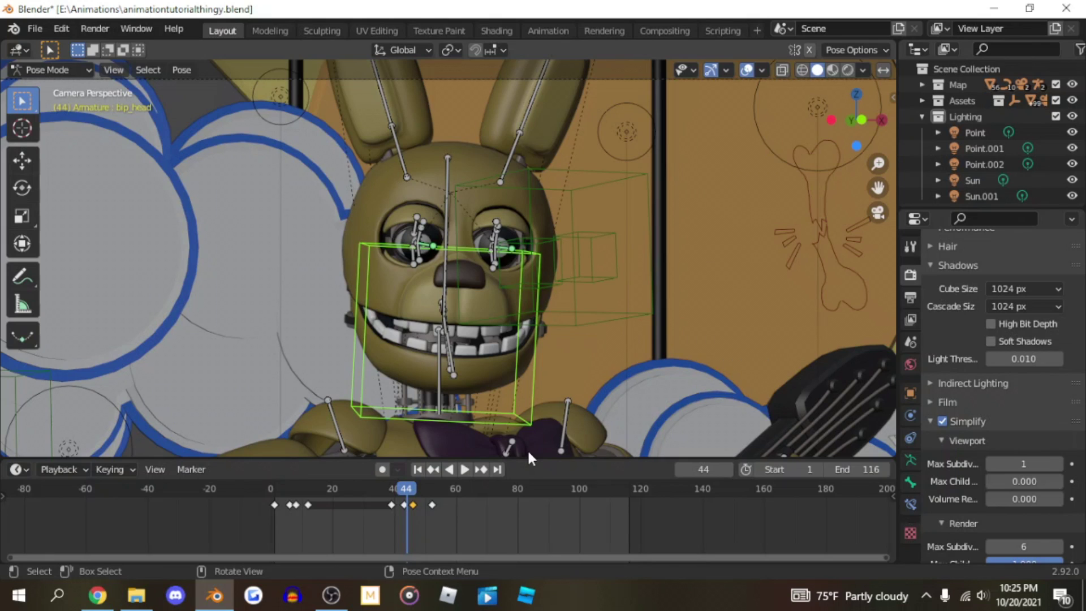
Step: Replay the second head turn from about frame 40 and move its last keyframe to frame 50
left_click(424, 432)
key("space")
key("space")
left_click(396, 491)
key("space")
key("space")
mouse_move(433, 491)
left_mouse_down()
mouse_move(419, 491)
mouse_move(426, 504)
left_mouse_up()
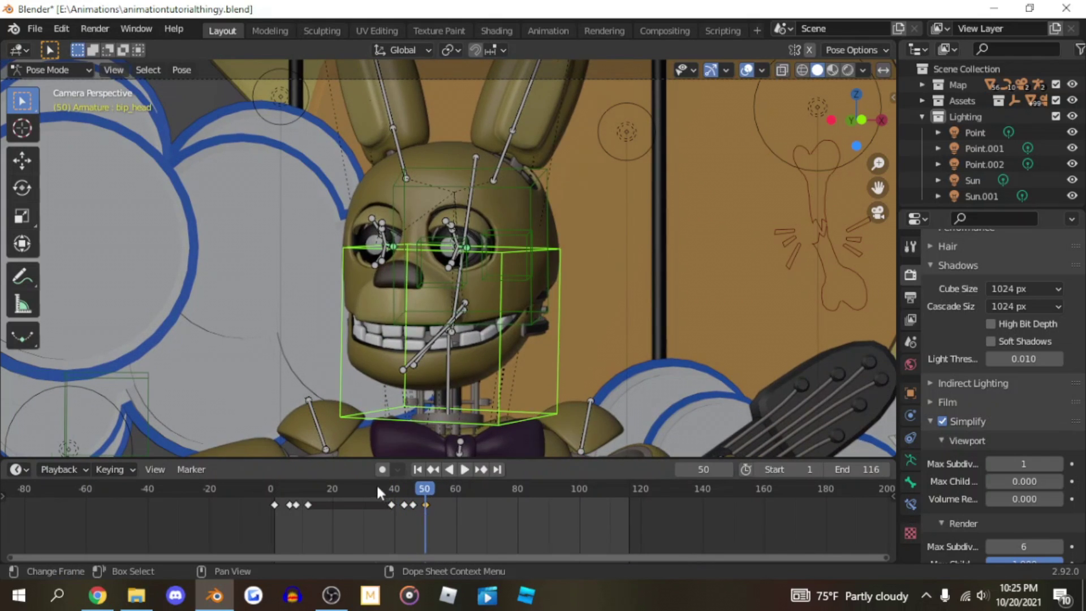
Step: Play on to frame 100 and insert a Location & Rotation keyframe that holds the head's pose
key("space")
key("space")
key("i")
left_click(530, 296)
Step: At frame 104, clear the head bone's rotation, tilt the head slightly and insert a Location & Rotation keyframe
key("alt+r")
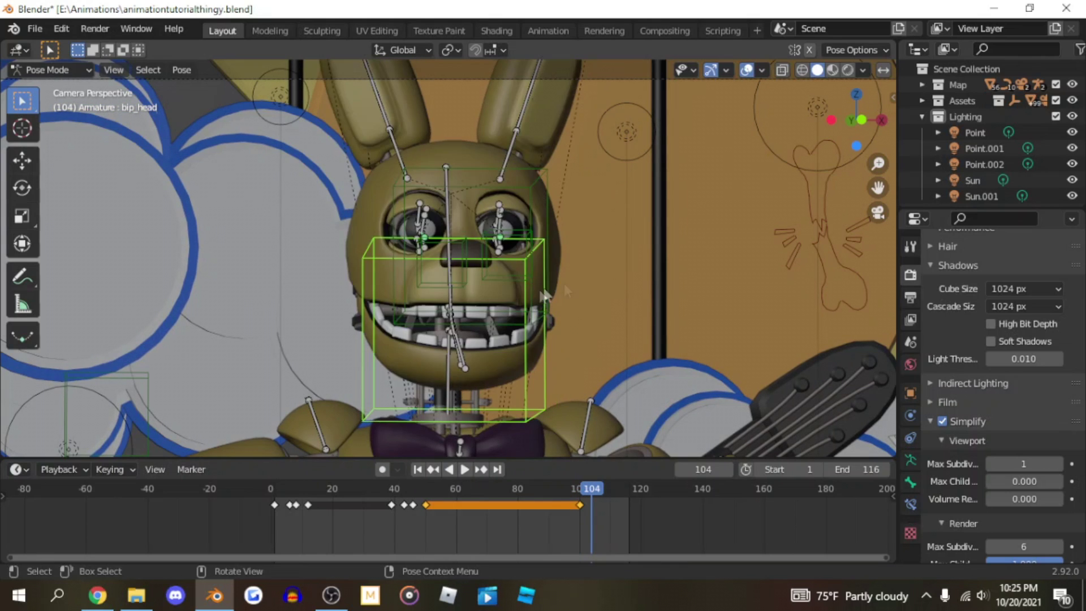
scroll(596, 272, "down", 2)
key("r")
left_click(626, 303)
key("i")
left_click(588, 284)
Step: At frame 106, adjust the head with a small trackball rotation and insert a Location & Rotation keyframe
key("Right")
key("Right")
key("r")
key("r")
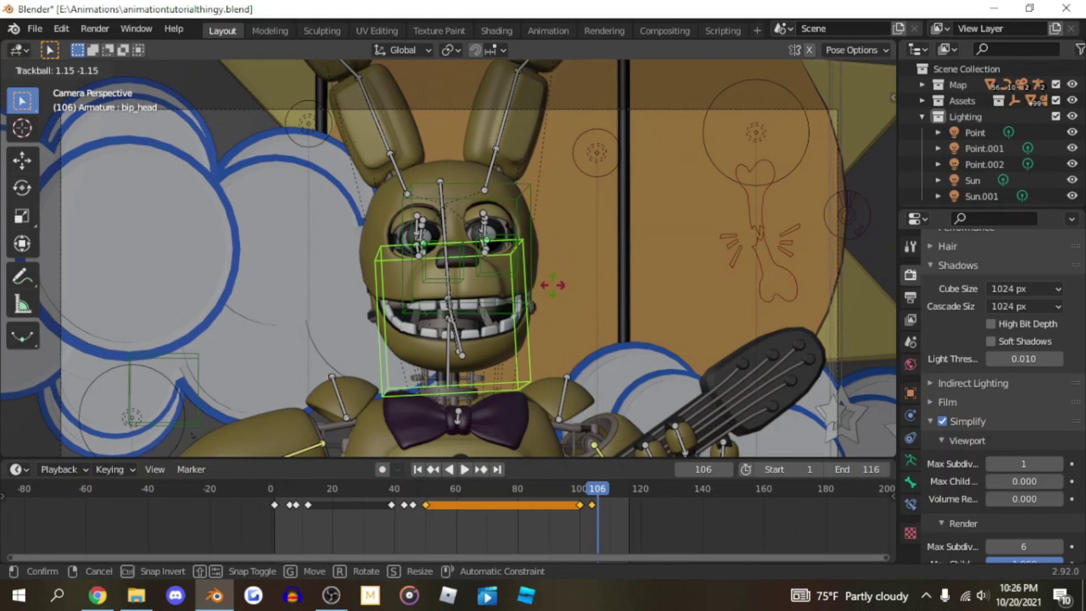
left_click(553, 286)
key("i")
left_click(552, 286)
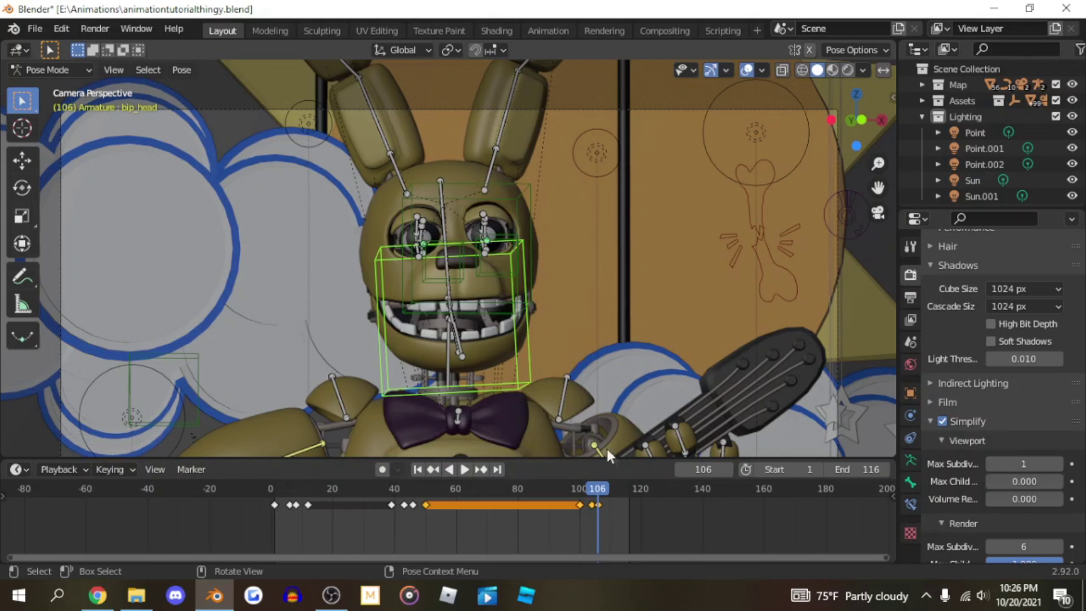
Step: Duplicate the head's frame 104 keyframe to frame 110 and play the animation to check the head turns
left_click_drag(592, 507, 609, 516)
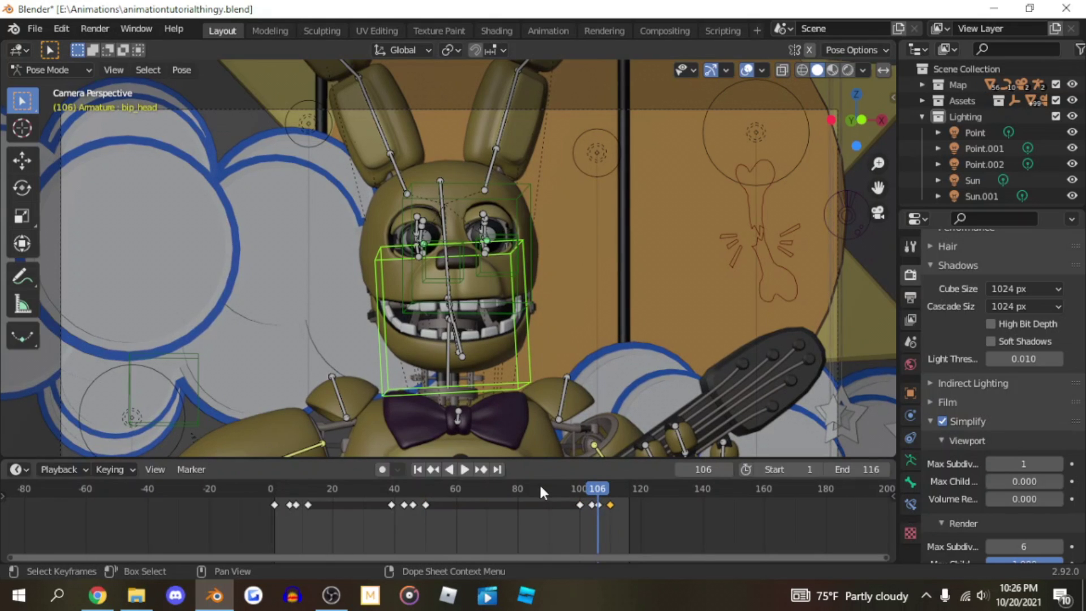
key("space")
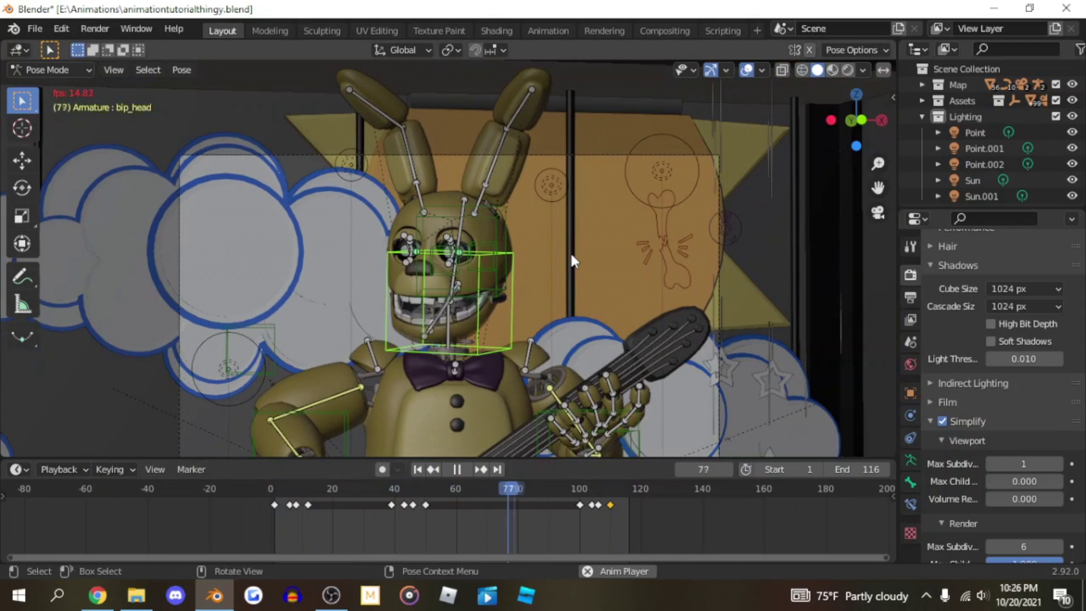
key("space")
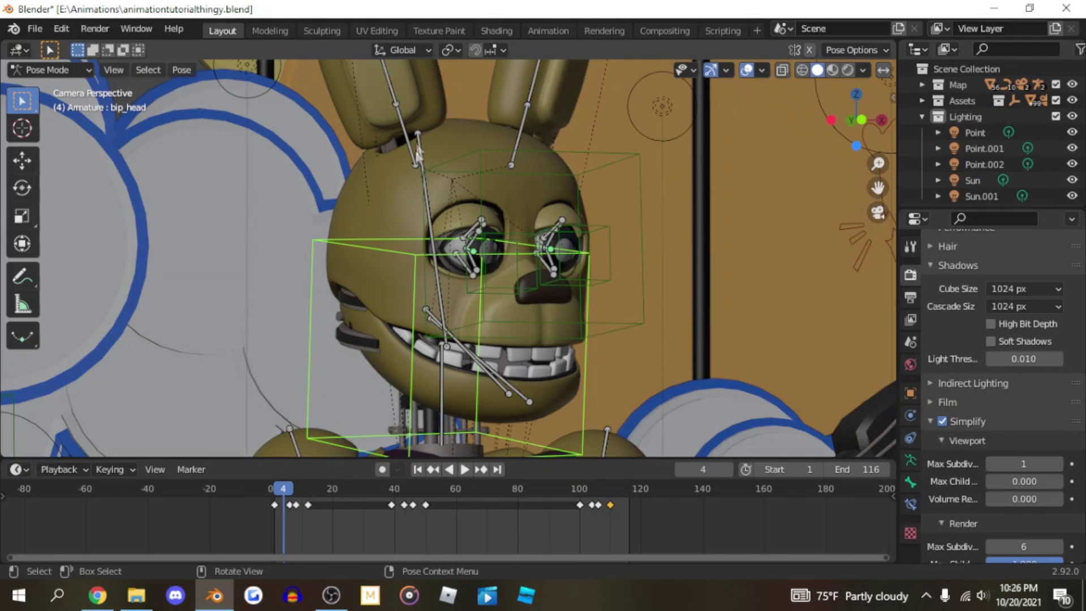
Step: Show the Spring Bones settings for the rabbit's right ear base bone and select the ear's next bone up
left_click(399, 118)
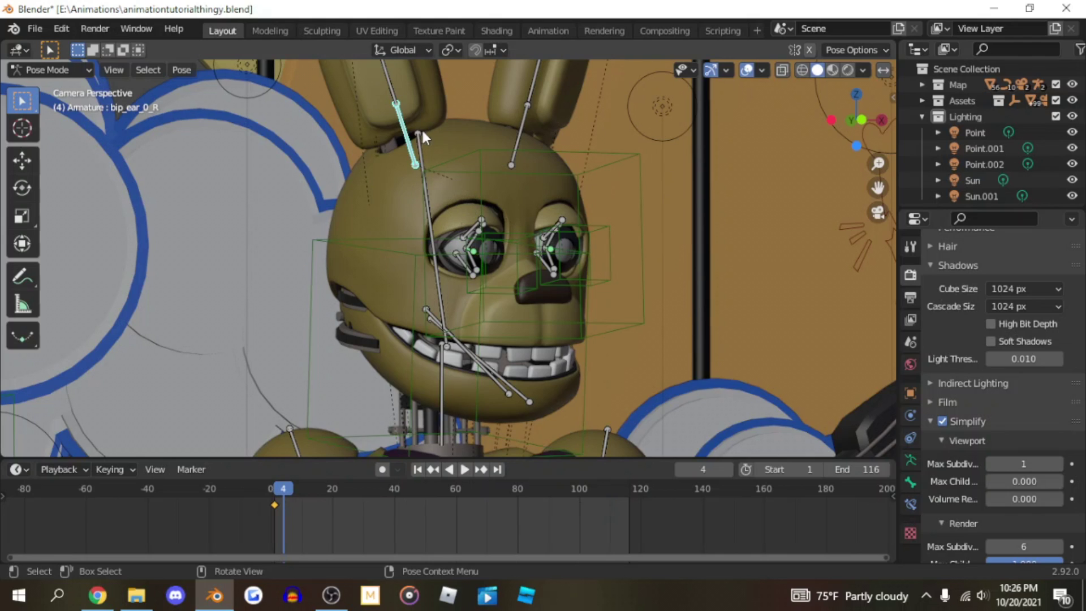
left_click(910, 481)
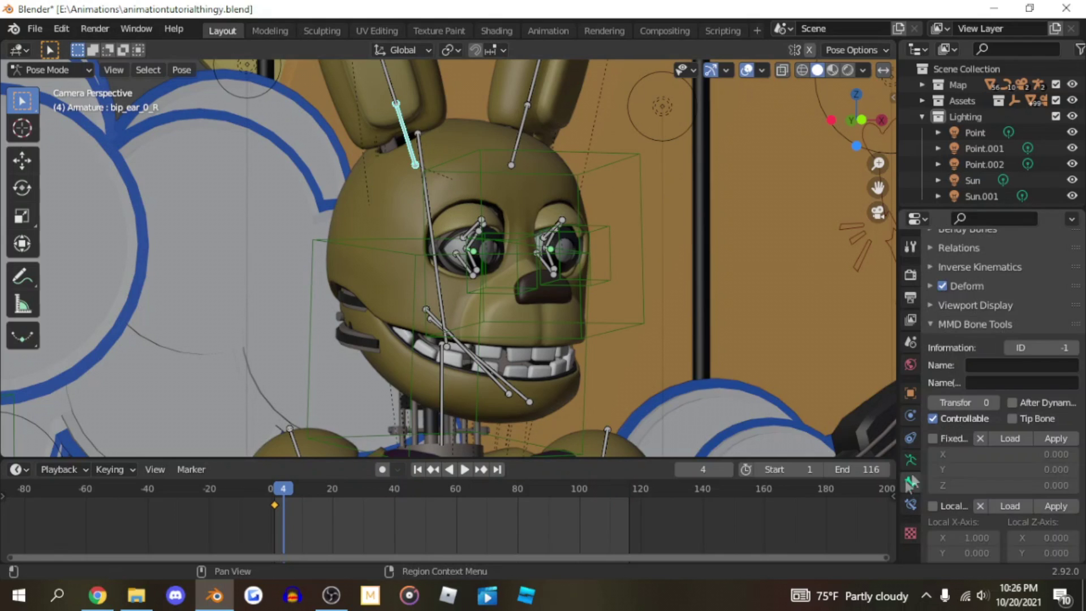
scroll(1016, 401, "down", 6)
scroll(1017, 399, "up", 4)
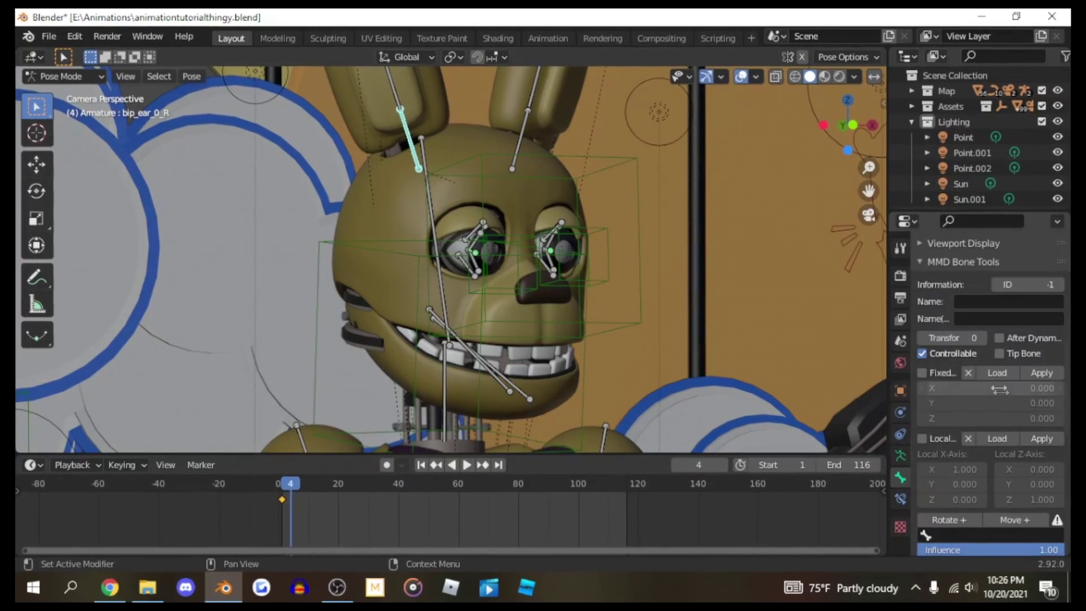
left_click(939, 262)
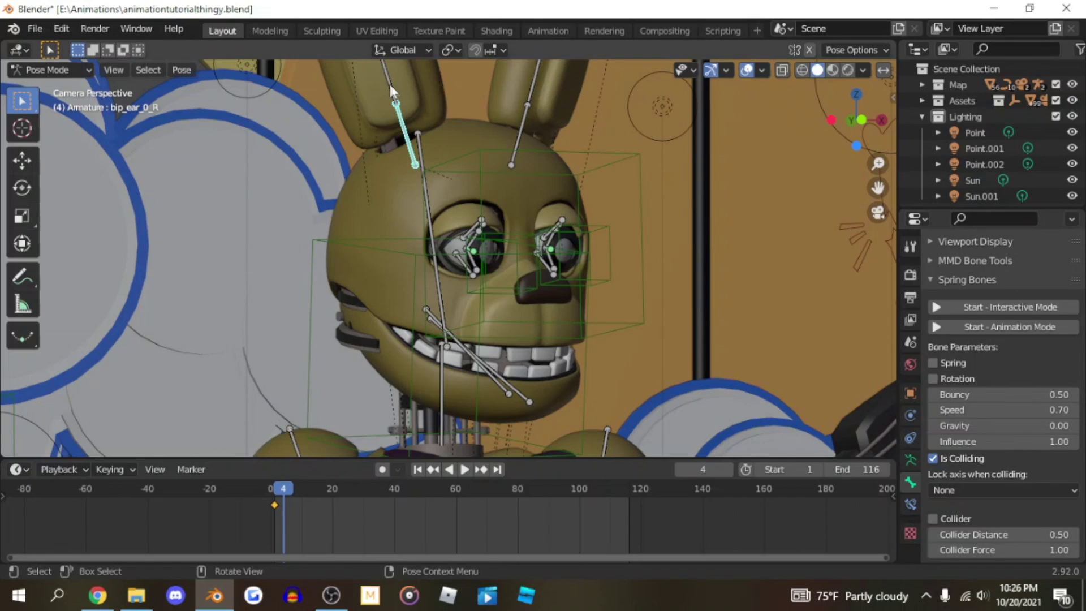
left_click(390, 83)
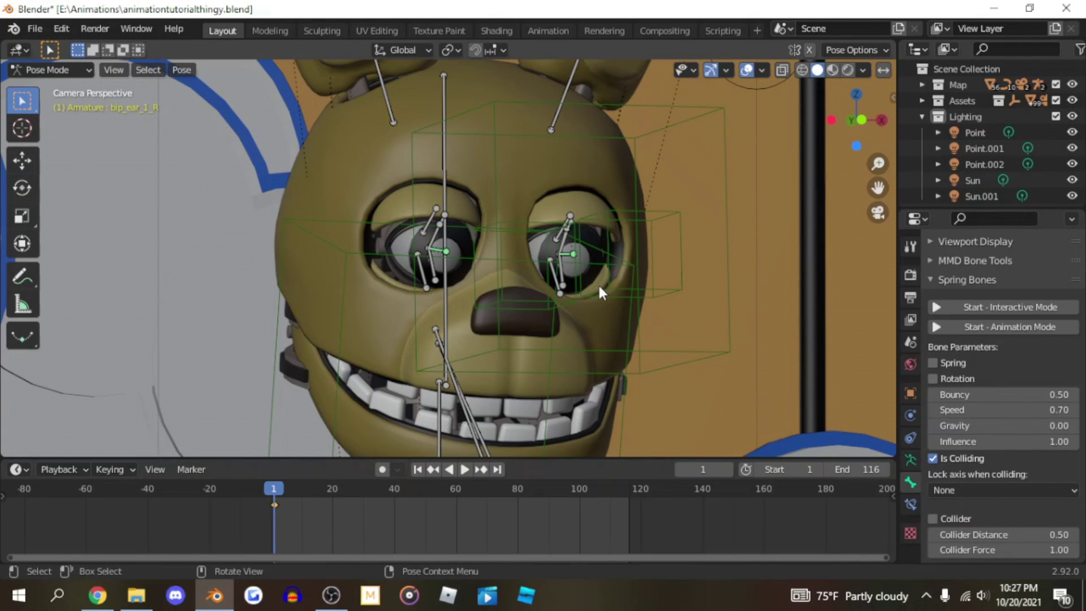
Step: Switch to Object Mode and split the viewport to add a Shader Editor area with its sidebar hidden
left_click(41, 73)
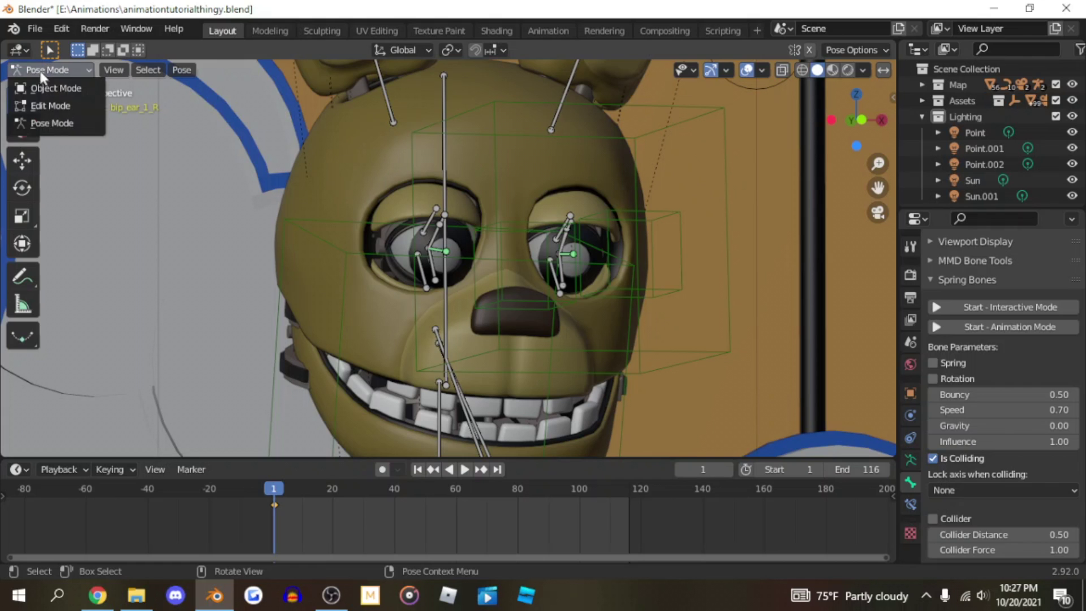
left_click(44, 88)
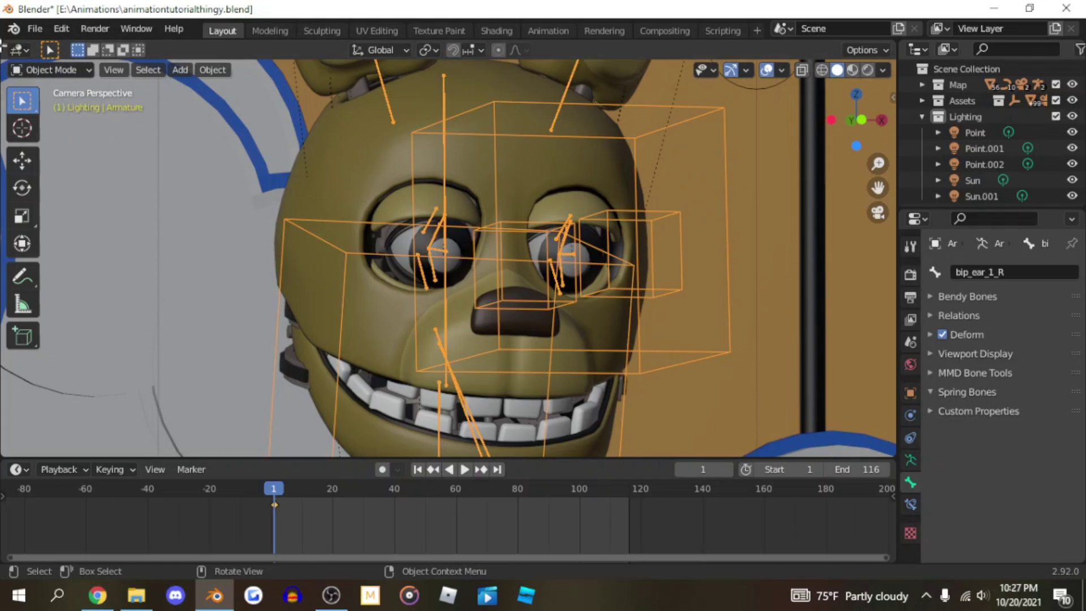
left_click_drag(3, 40, 291, 45)
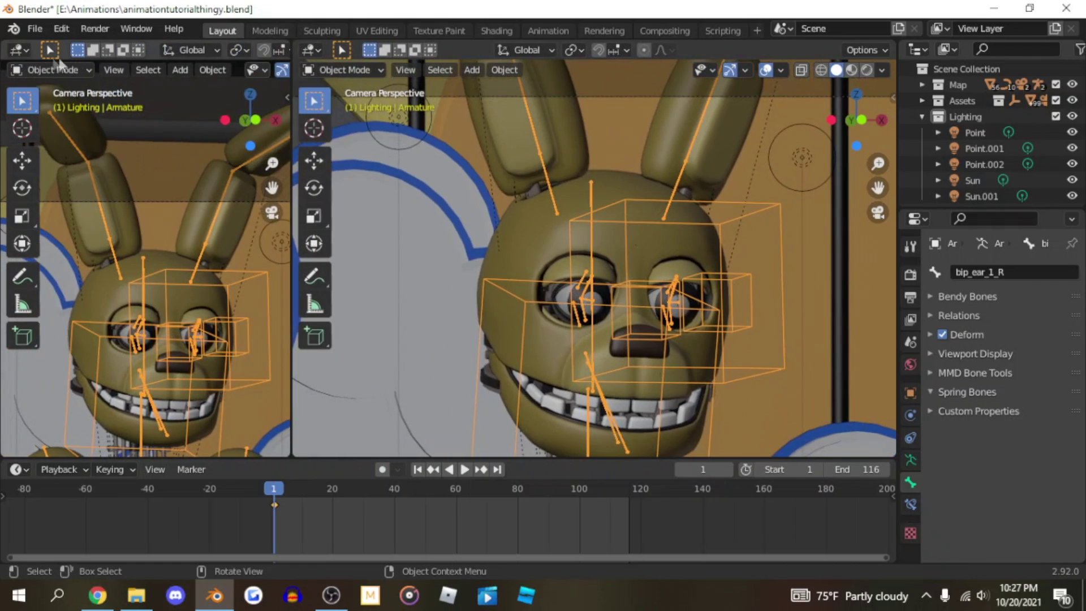
left_click(18, 50)
left_click(79, 199)
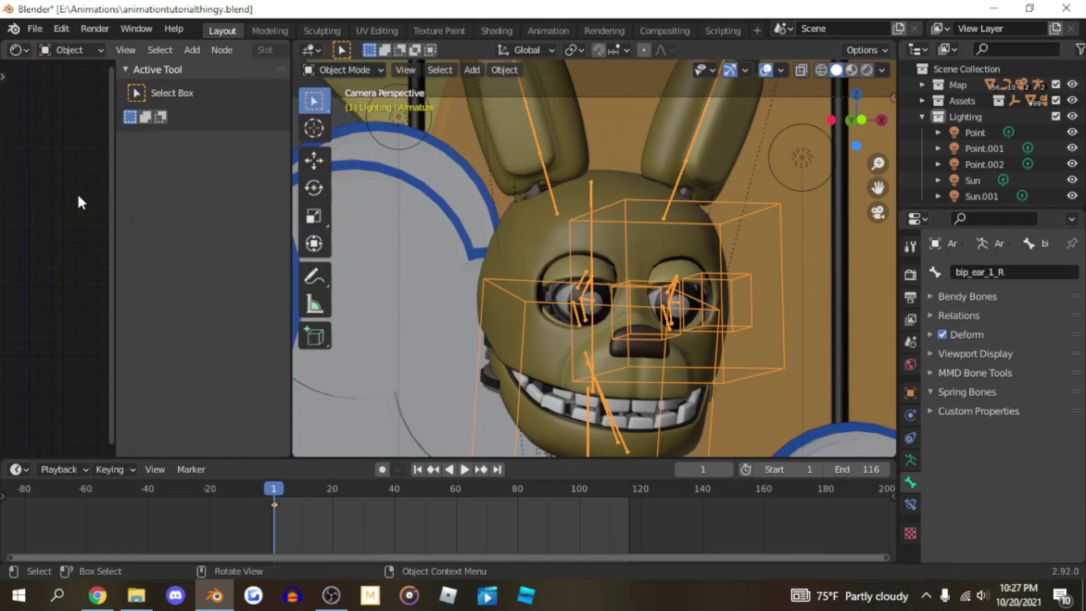
key("n")
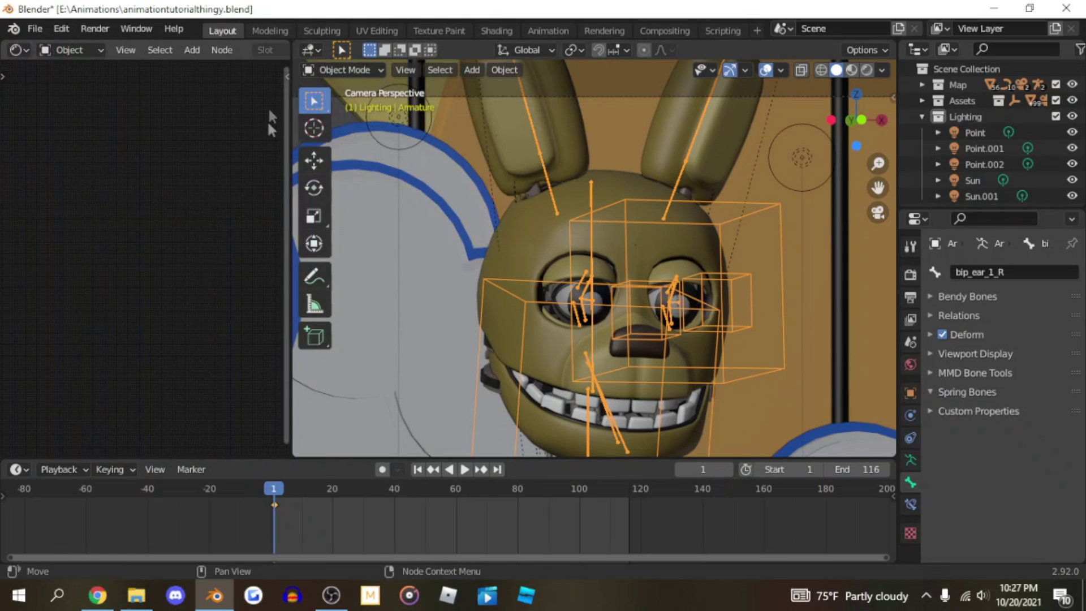
Step: Select the rabbit's right eyeball mesh and the FredBeareye image texture node in its Eyes material
scroll(735, 315, "up", 6)
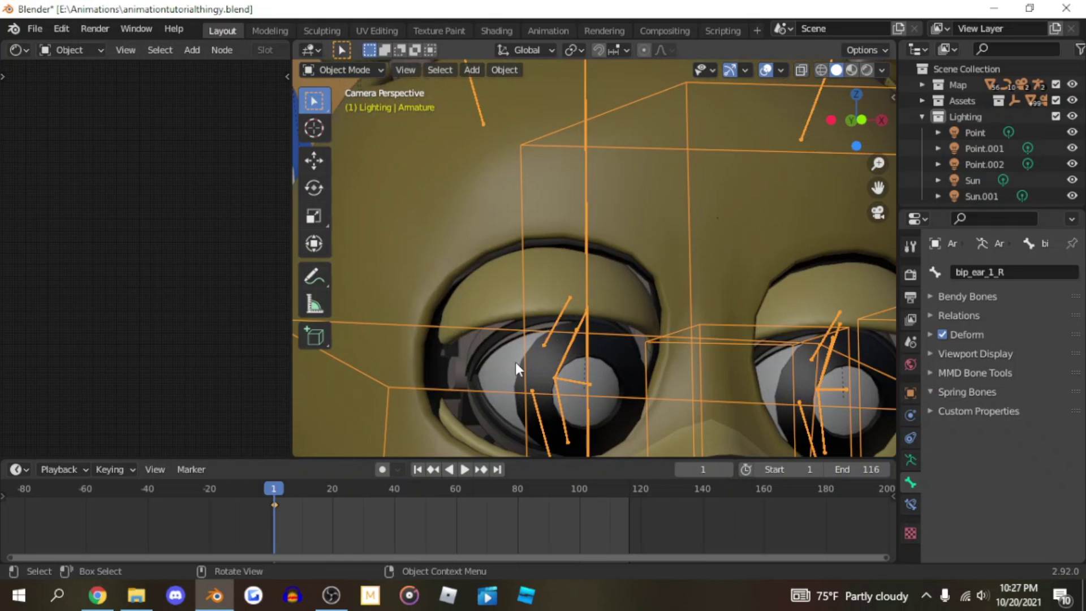
left_click(506, 369)
scroll(68, 303, "up", 13)
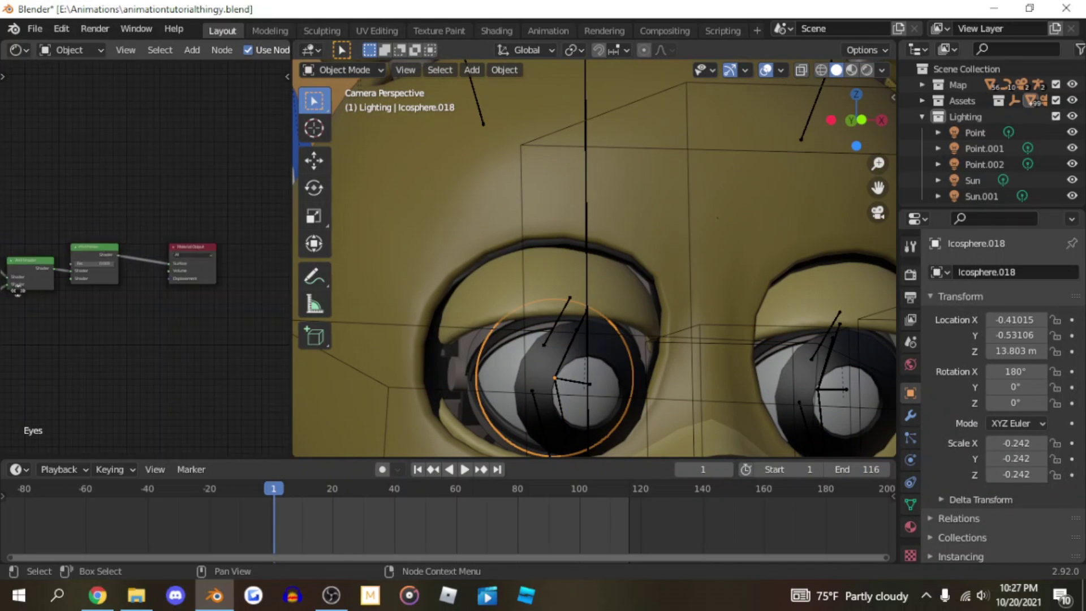
middle_click_drag(18, 297, 316, 339)
scroll(68, 310, "up", 7)
middle_click_drag(67, 311, 136, 304)
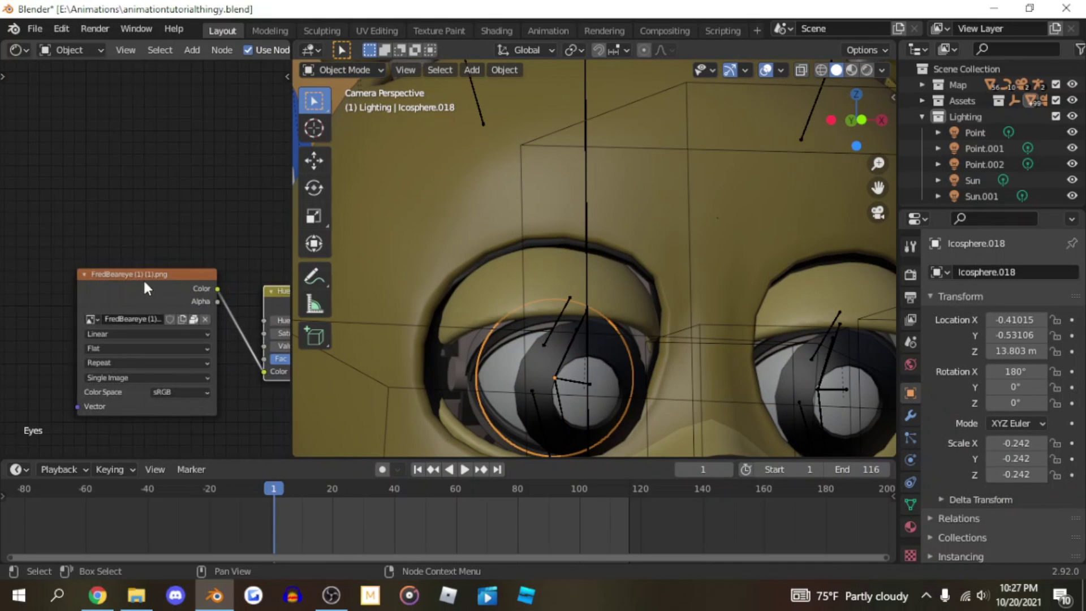
left_click(143, 278)
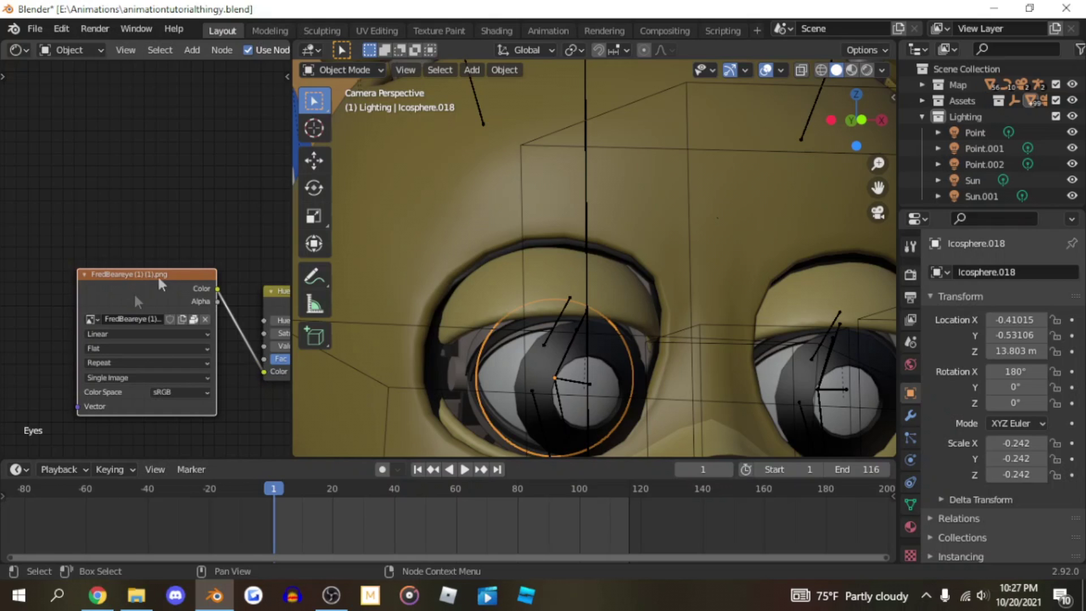
Step: Join the split areas so the 3D Viewport takes over the Shader Editor's space
right_click(295, 243)
left_click(279, 274)
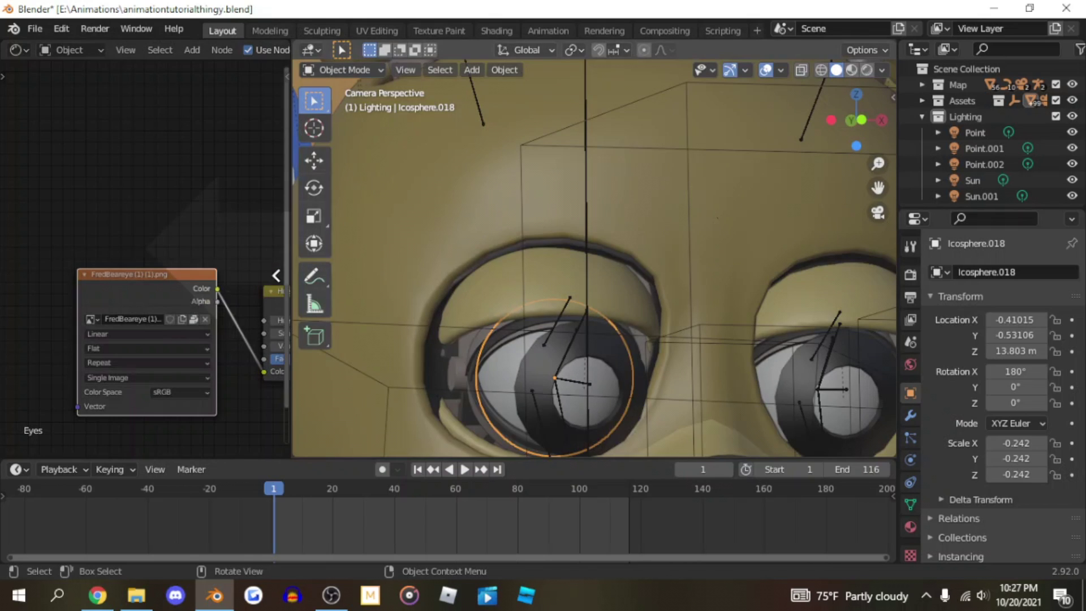
left_click(225, 274)
scroll(365, 266, "down", 6)
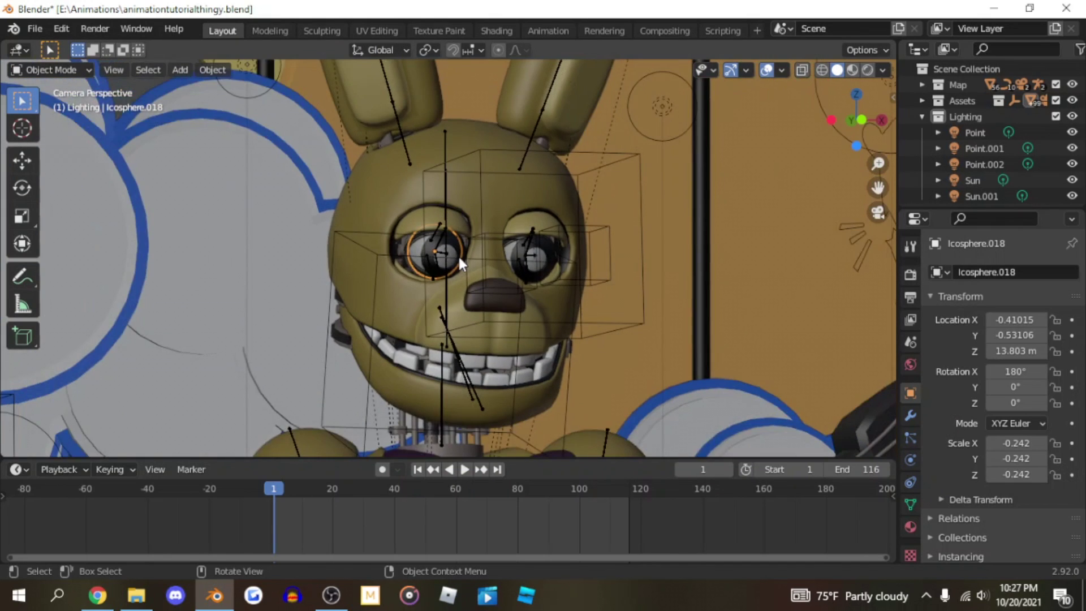
Step: Set the solid viewport shading colour to Texture and check the rabbit's eye textures up close
left_click(884, 73)
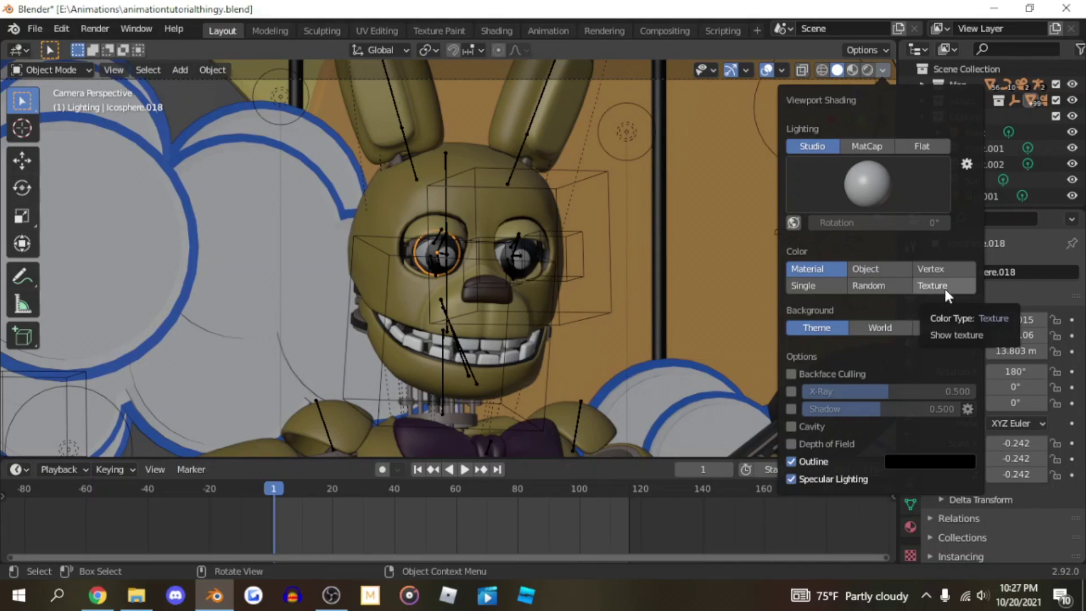
left_click(945, 287)
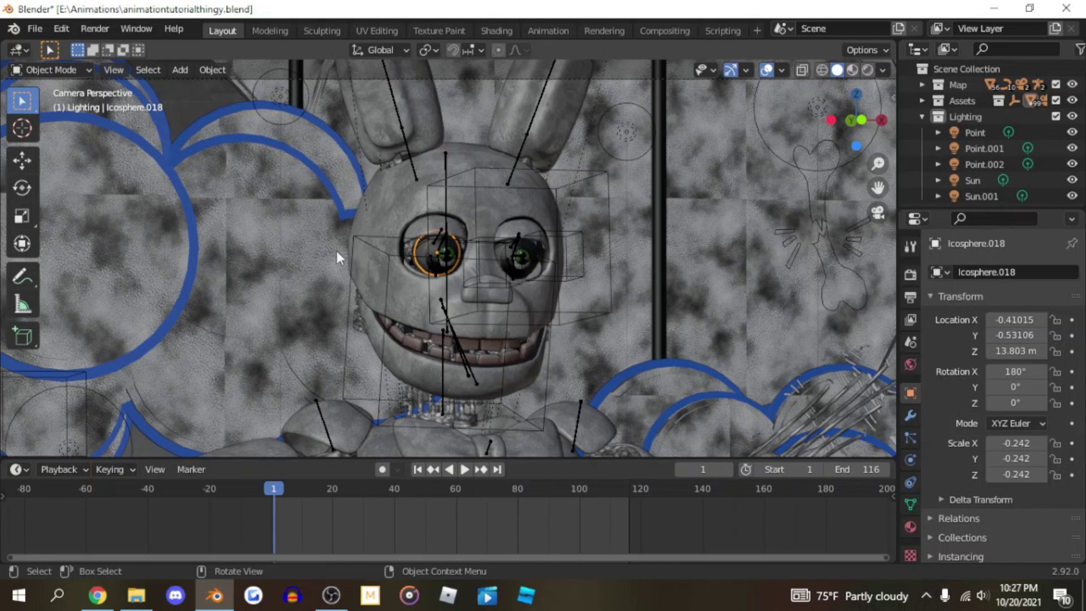
scroll(339, 254, "up", 6)
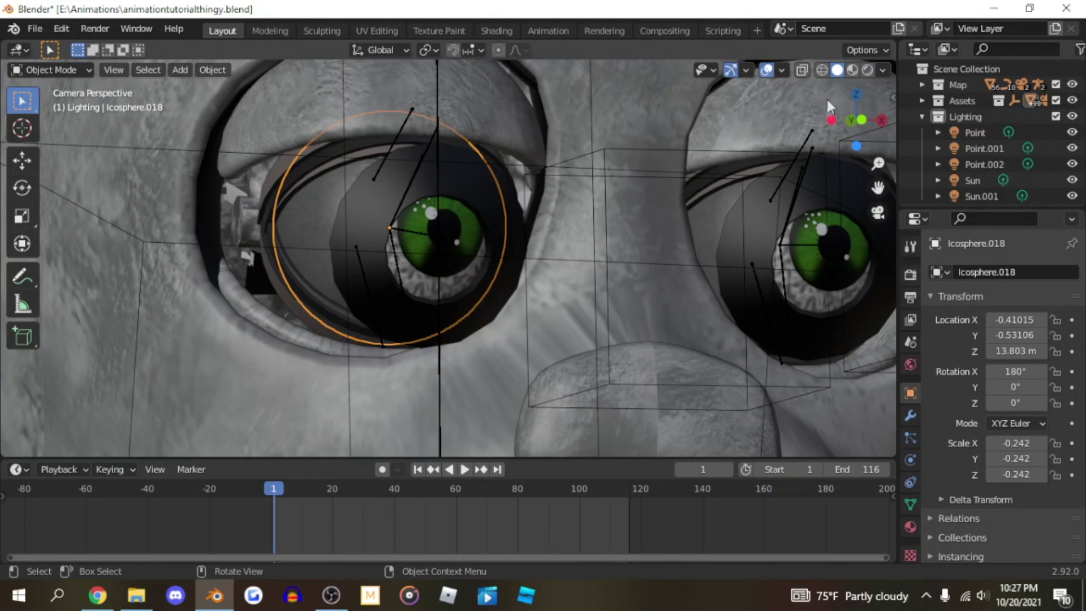
scroll(876, 187, "down", 3)
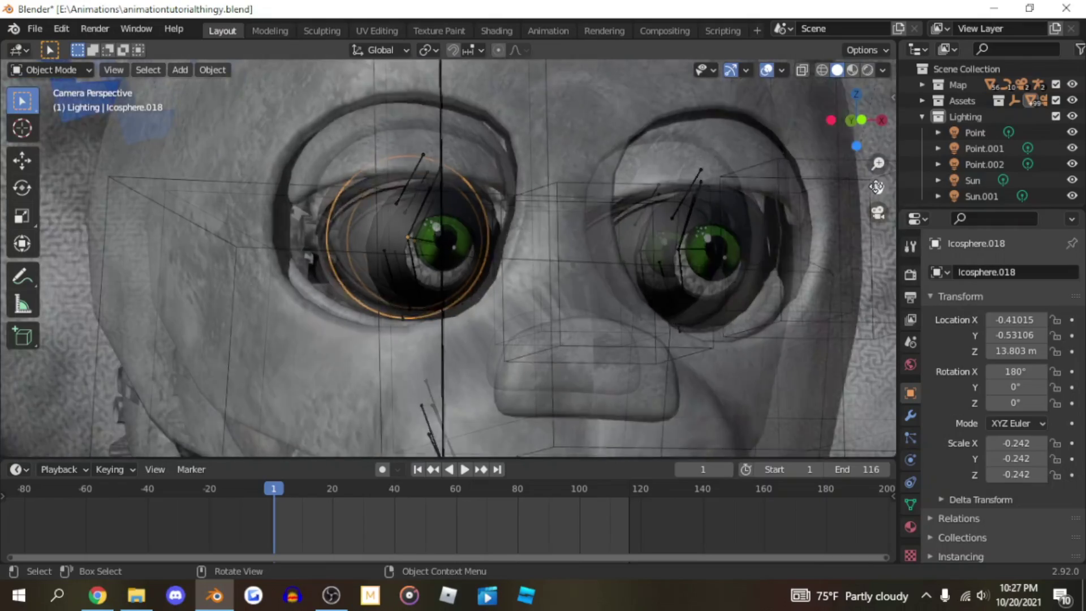
scroll(877, 188, "down", 4)
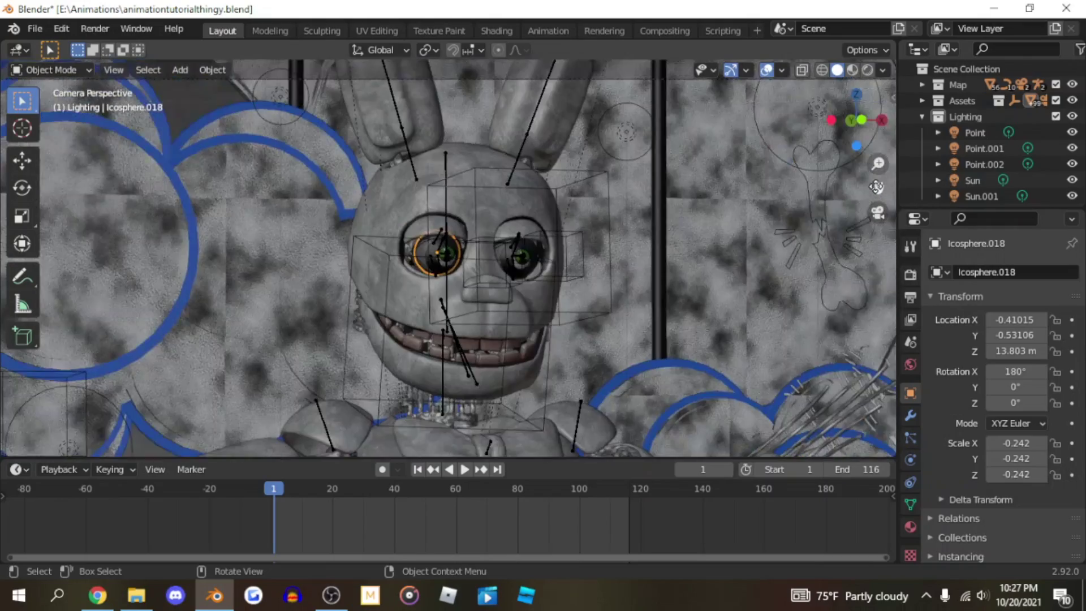
scroll(877, 188, "down", 4)
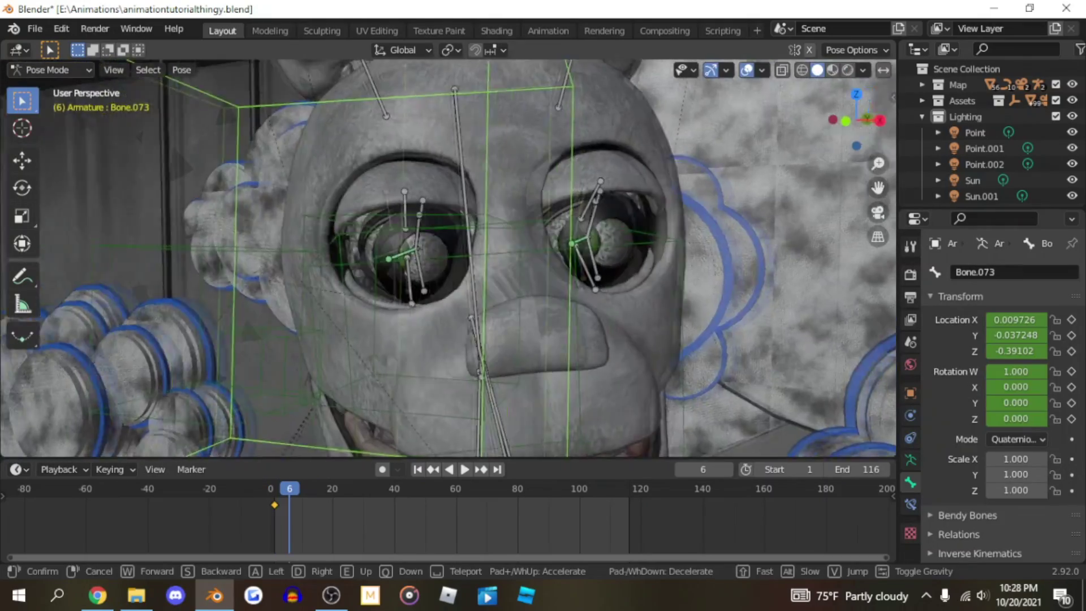
Step: Fly the view around to face the rabbit's head and examine its eyes and the eye control box
key("w")
key("a")
key("s")
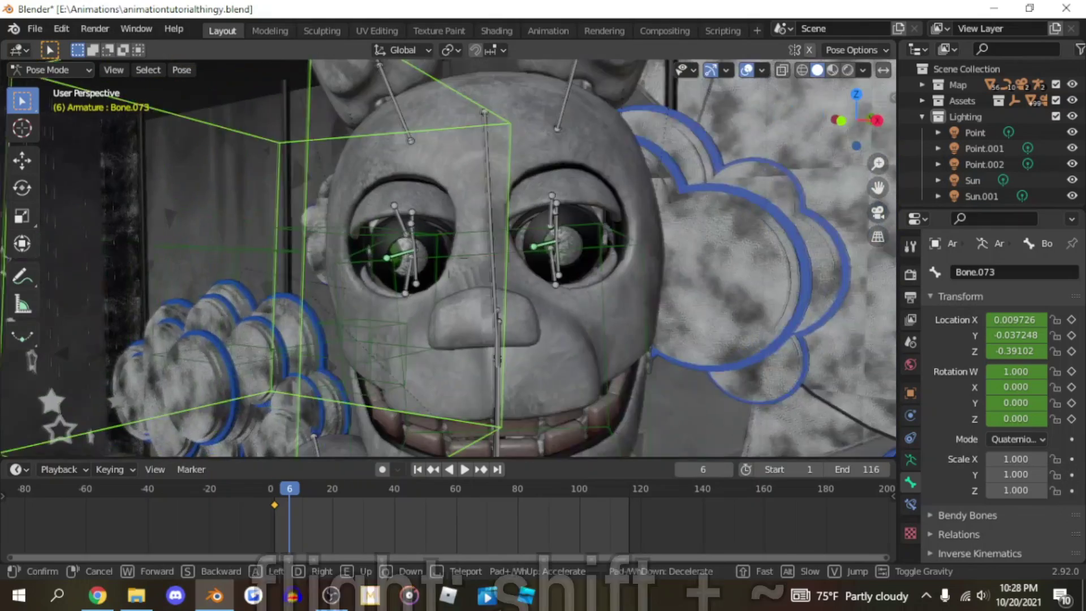
key("w")
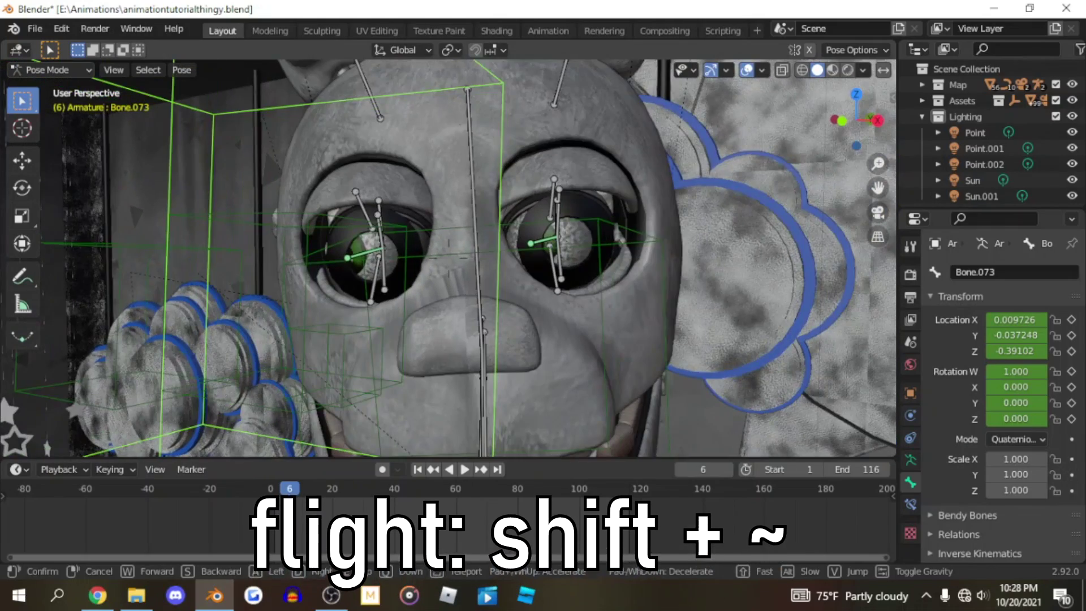
left_click(452, 259)
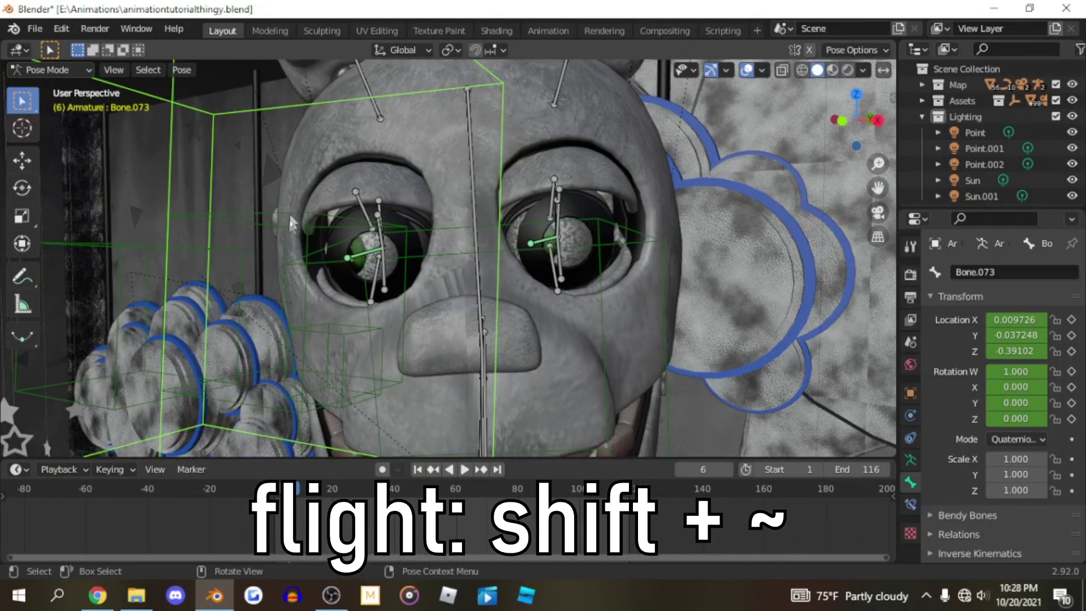
key("g")
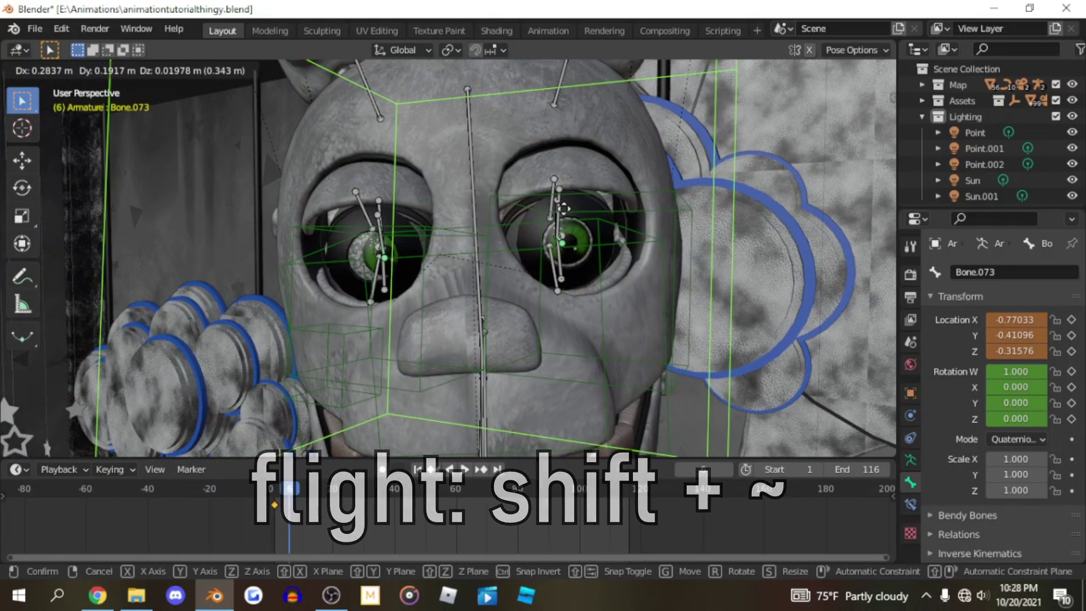
right_click(566, 213)
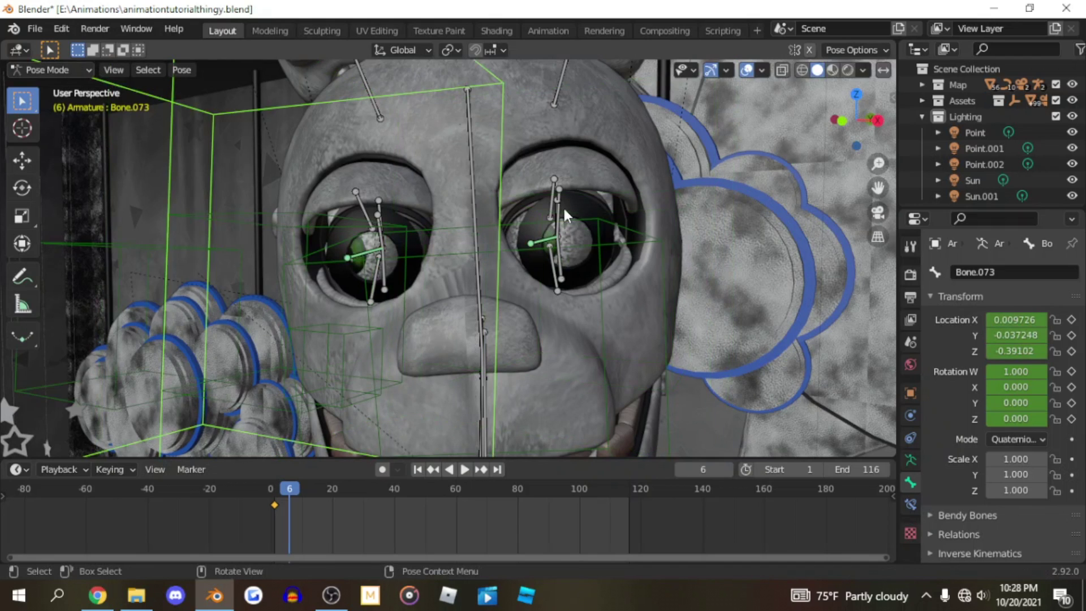
key("r")
right_click(396, 248)
Step: At frame 6, move and slightly rotate the eye control box toward the head's turn, then keyframe its location and rotation with overlays hidden
key("g")
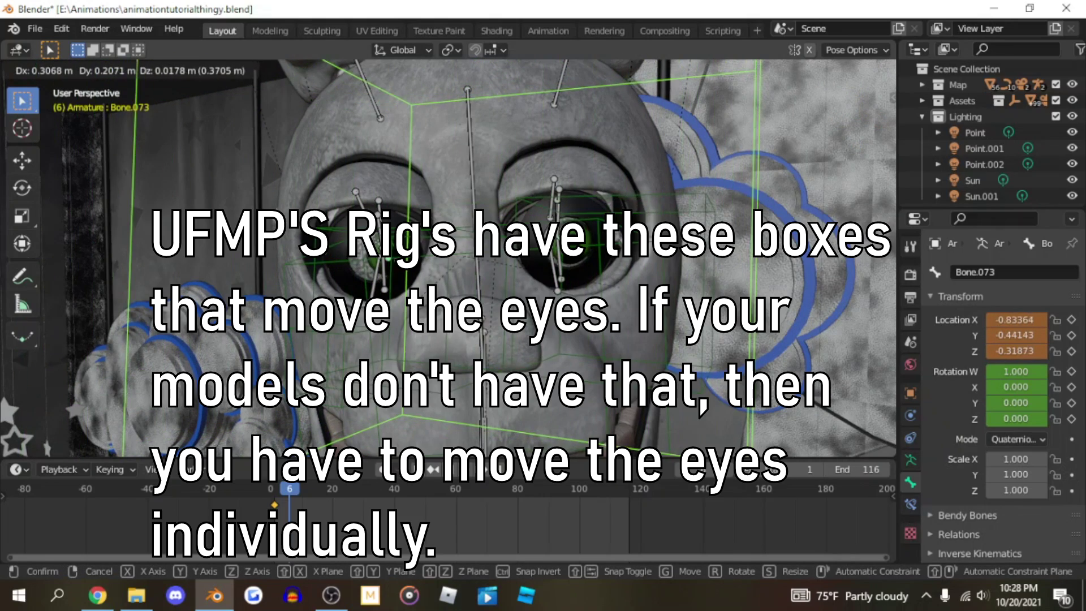
left_click(634, 238)
left_click(746, 70)
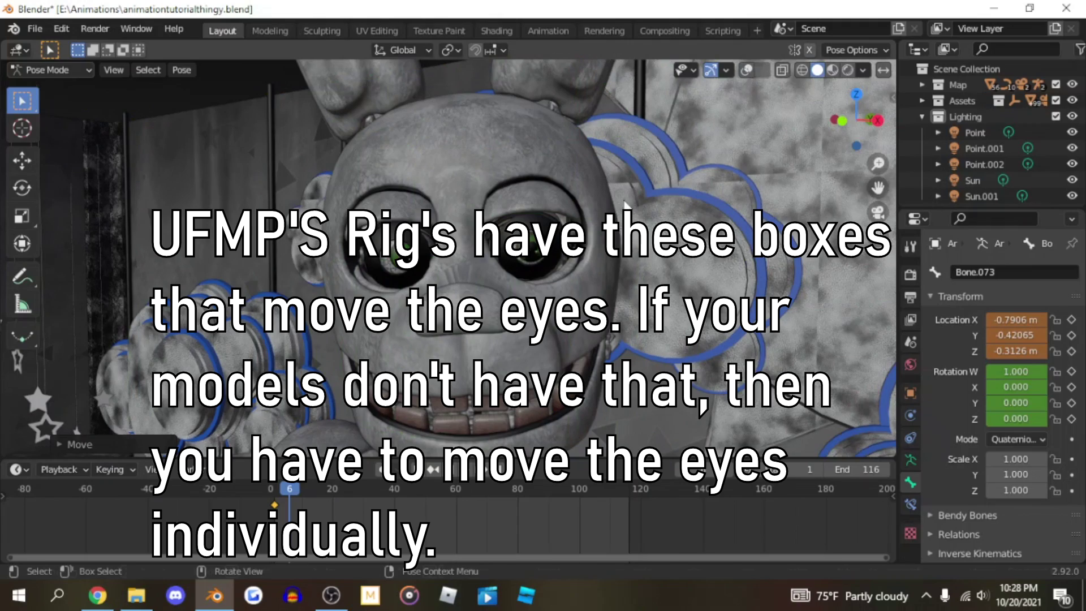
key("r")
left_click(605, 193)
middle_click_drag(606, 192, 737, 254)
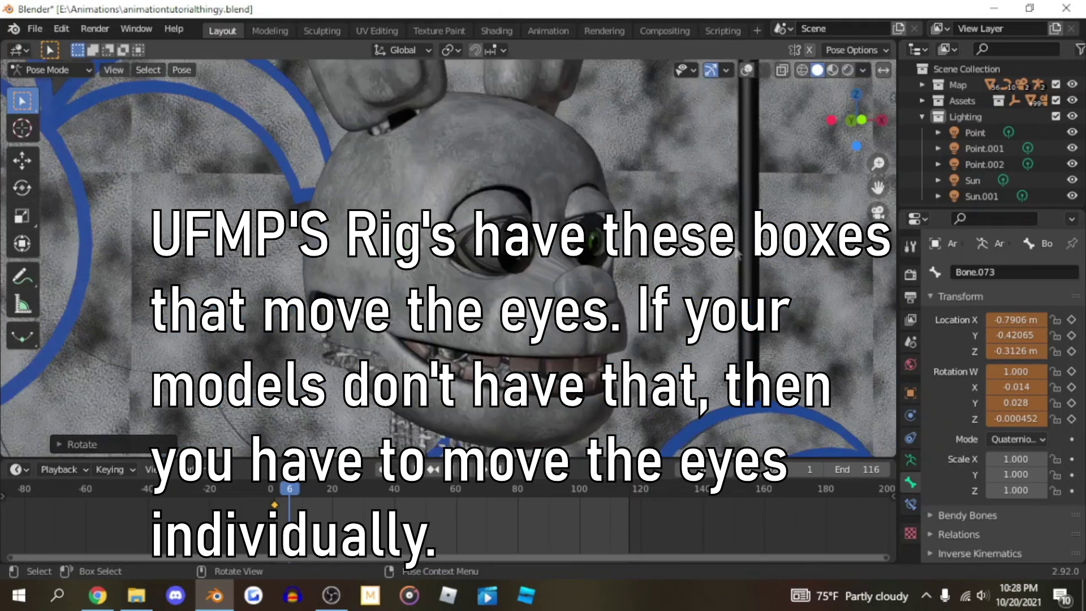
key("i")
left_click(670, 263)
Step: Show the viewport overlays again and insert a Location & Rotation keyframe for the eye control box at frame 39
left_click(747, 70)
scroll(719, 191, "down", 1)
scroll(719, 191, "up", 2)
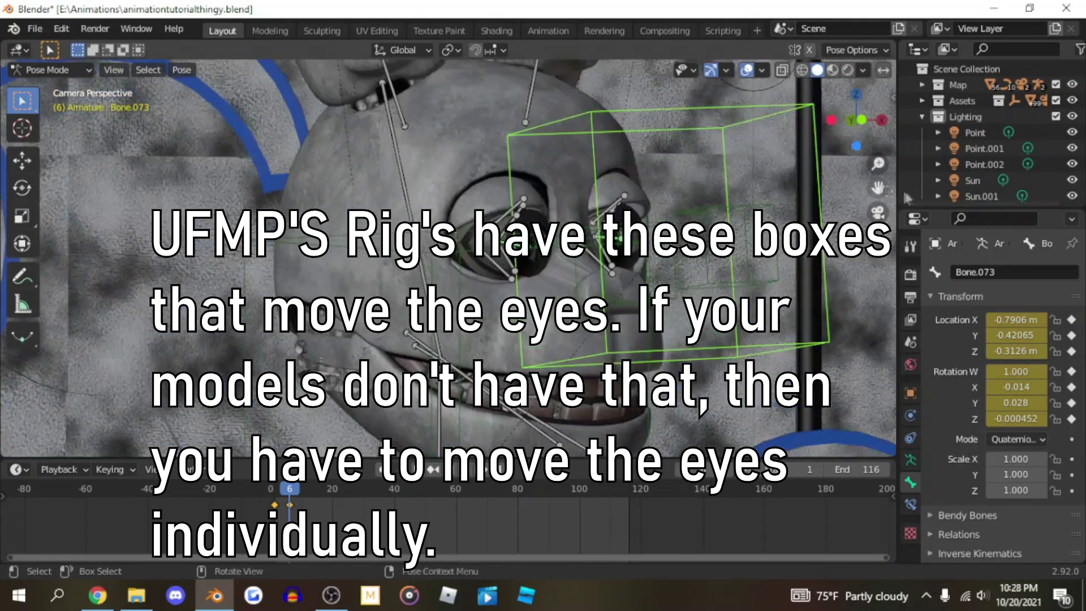
key("space")
key("space")
mouse_move(396, 490)
left_mouse_down()
mouse_move(327, 491)
mouse_move(391, 491)
left_mouse_up()
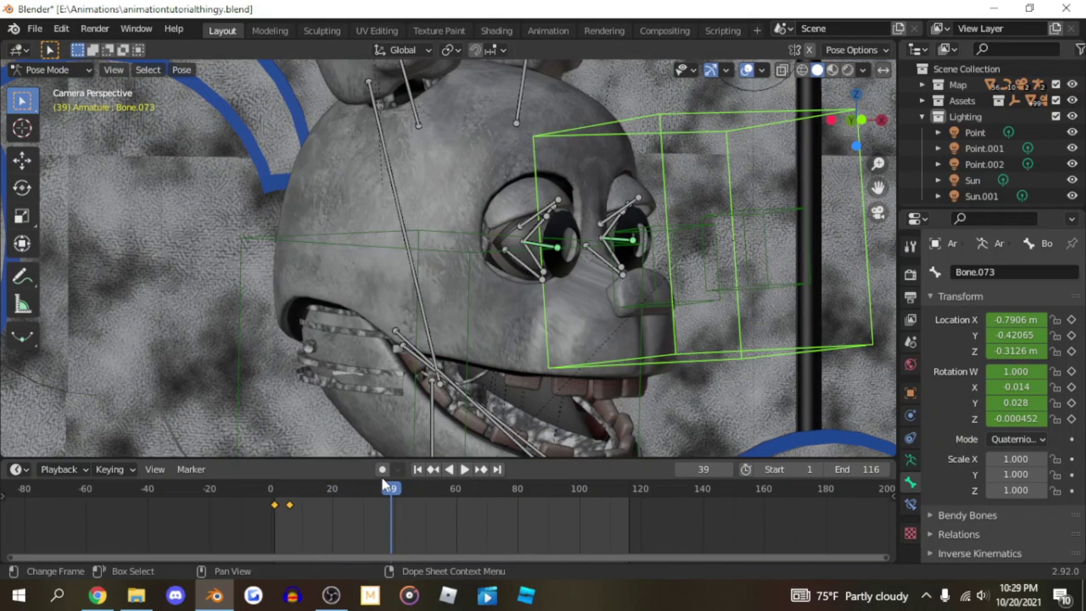
key("i")
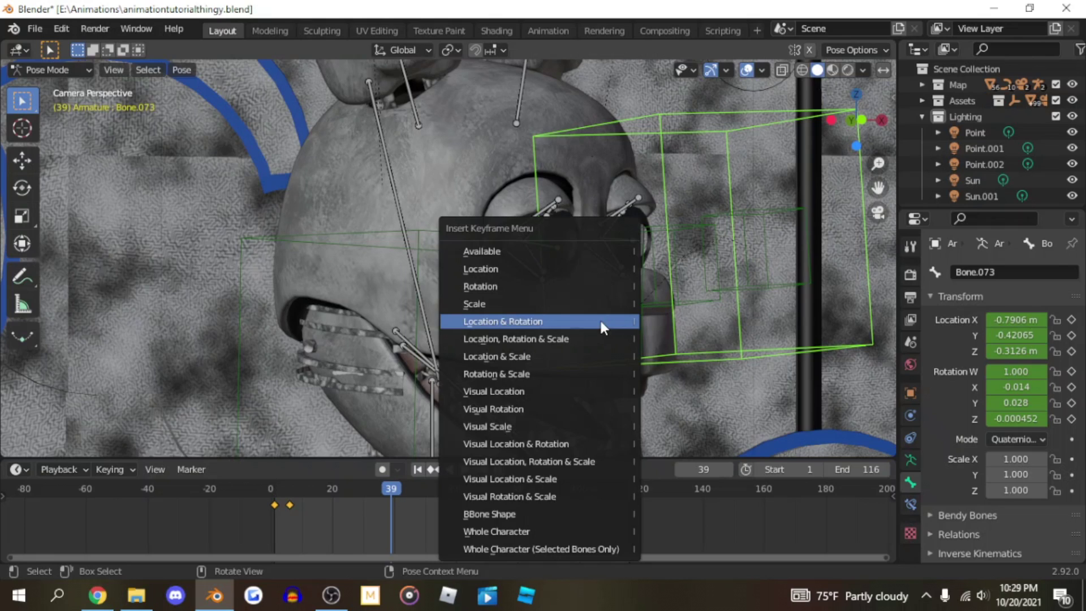
left_click(599, 318)
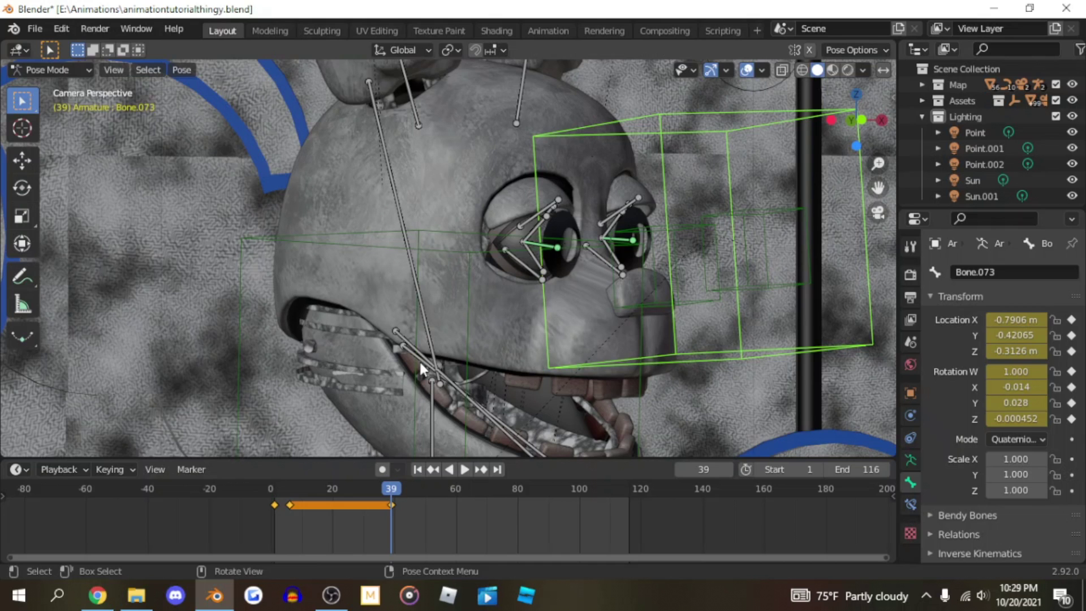
Step: At frame 43, move the eye control box across the face toward the rabbit's right, refining its position along the global X axis
key("Right")
key("Right")
key("Right")
key("Right")
key("Right")
key("Left")
key("Left")
key("Right")
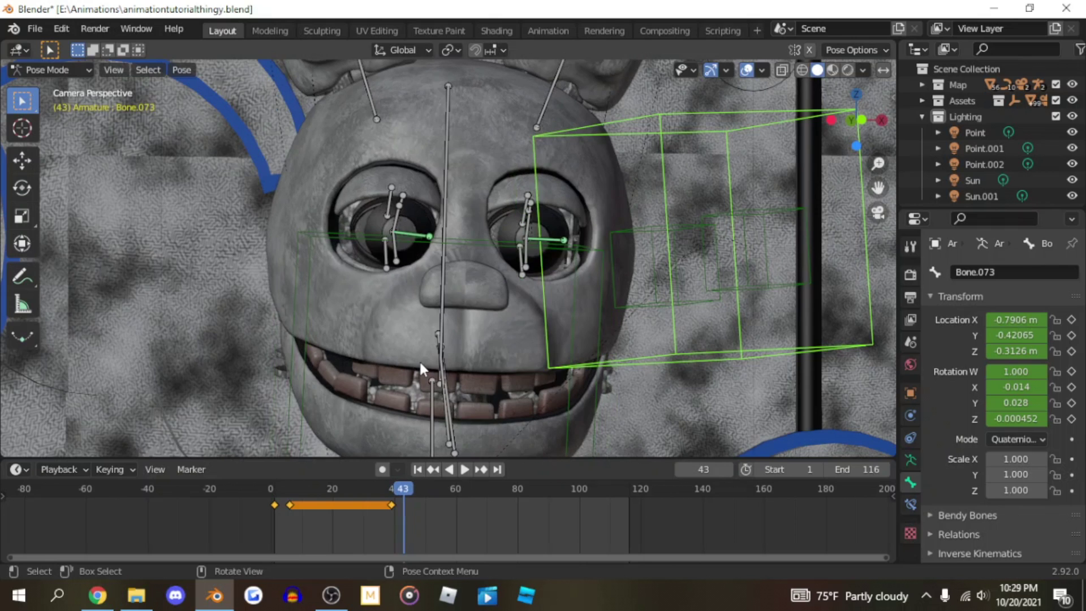
key("g")
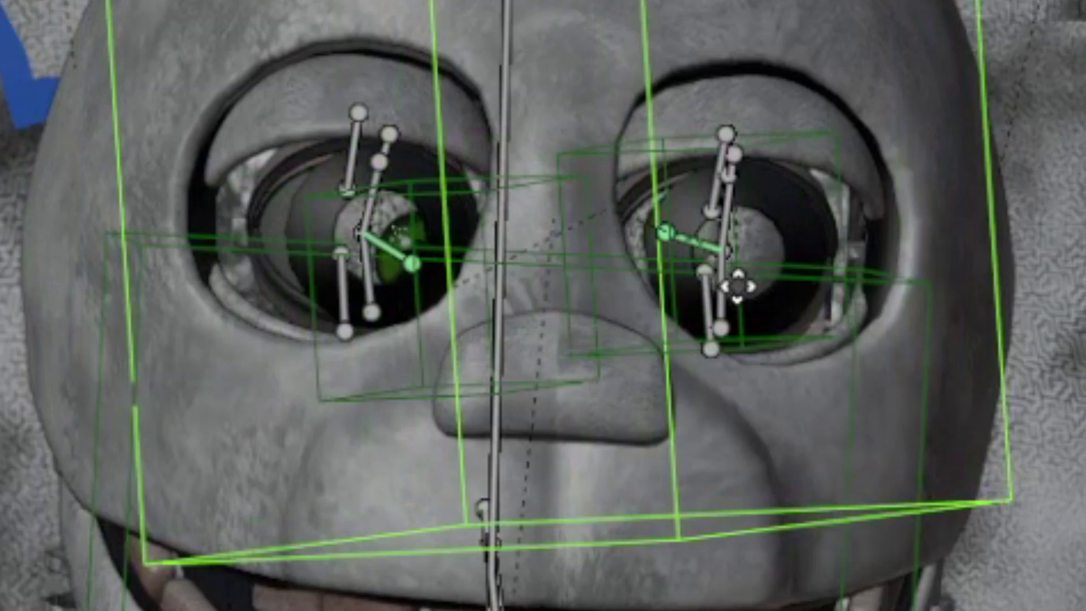
left_click(737, 287)
key("g")
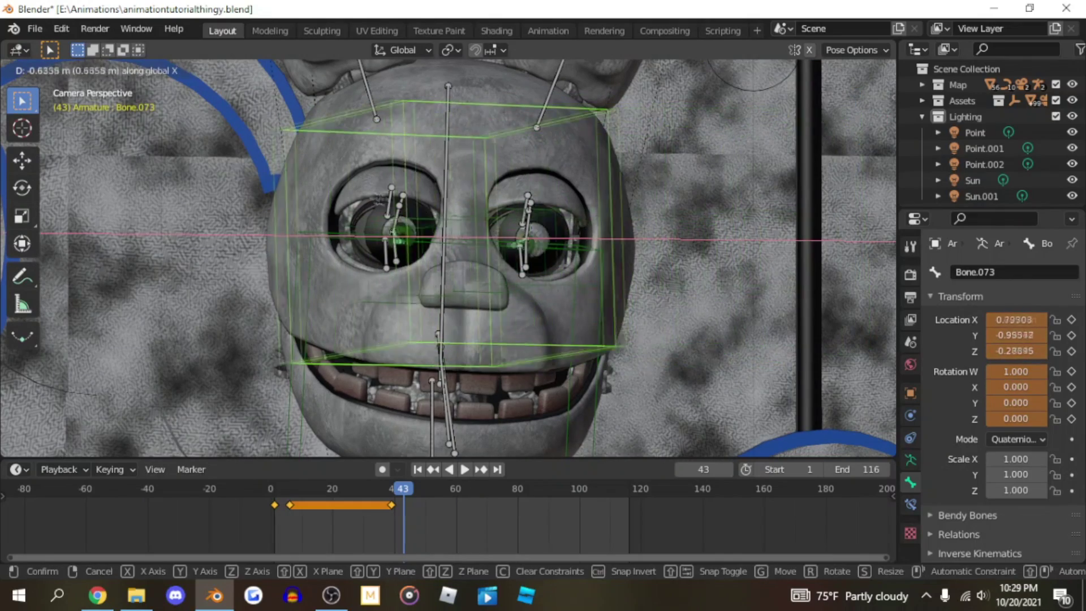
left_click(444, 217)
Step: Refine the eye control box's rotation and position at frame 43, hide the overlays, and keyframe its location and rotation
key("r")
key("r")
left_click(503, 189)
key("g")
left_click(472, 176)
key("shift+alt+z")
key("r")
left_click(615, 210)
key("i")
left_click(506, 275)
Step: Play the animation to check the gaze, then keyframe the eye control box's location and rotation at frame 45
key("space")
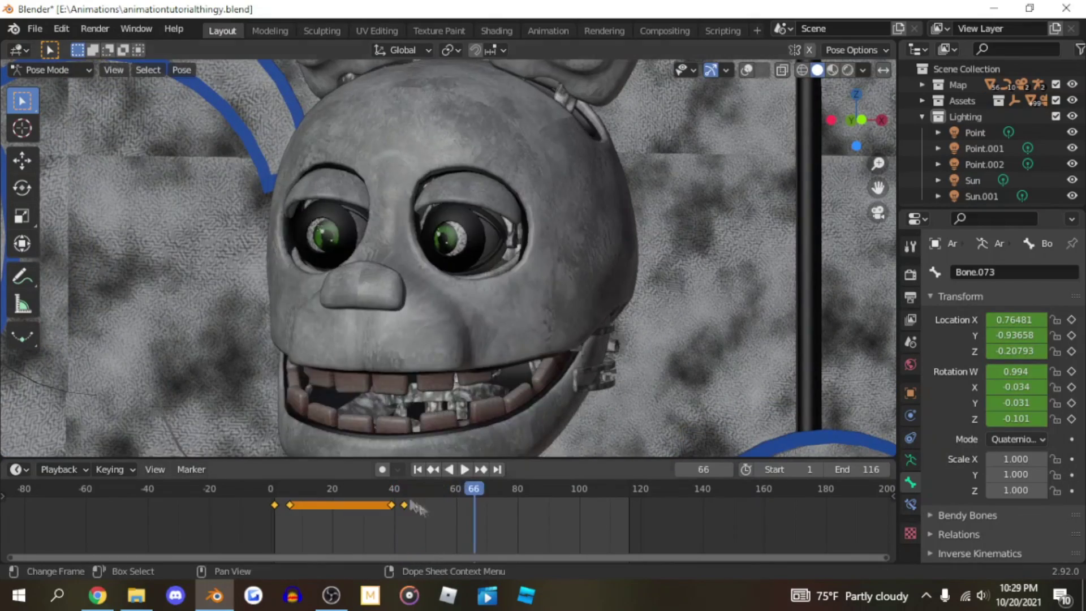
left_click(412, 491)
key("i")
left_click(527, 322)
Step: Move the eye control box to shift the gaze, and keyframe its location and rotation at frames 50 and 61
key("space")
middle_click_drag(716, 242, 603, 245)
key("g")
left_click(753, 238)
scroll(603, 245, "down", 1)
key("i")
left_click(603, 246)
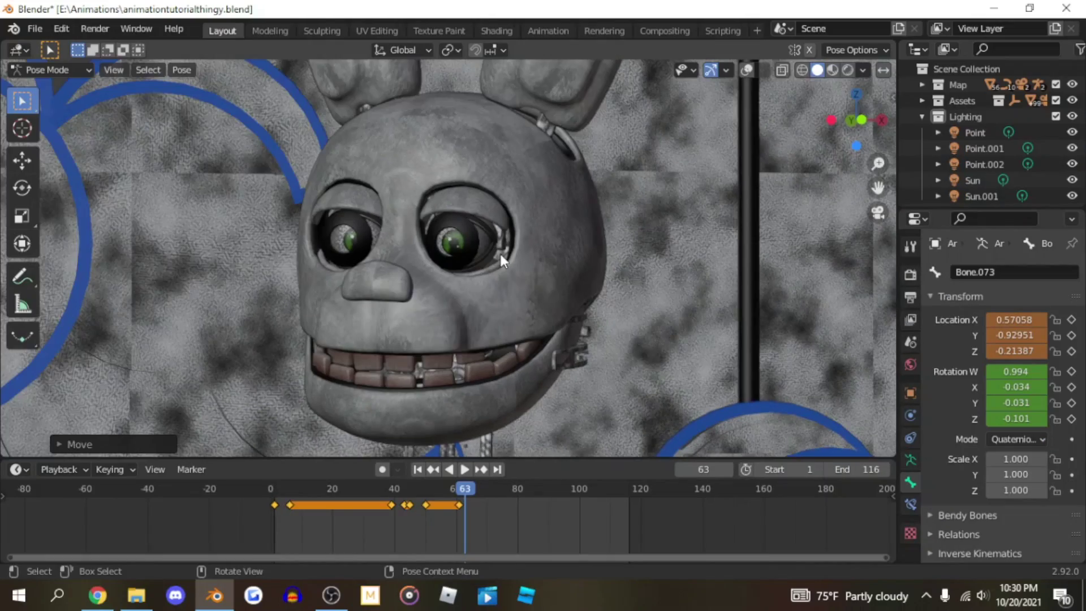
Step: Insert a Location & Rotation keyframe for the eye control box's shifted position at frame 63
scroll(487, 239, "down", 5)
scroll(487, 238, "up", 5)
key("i")
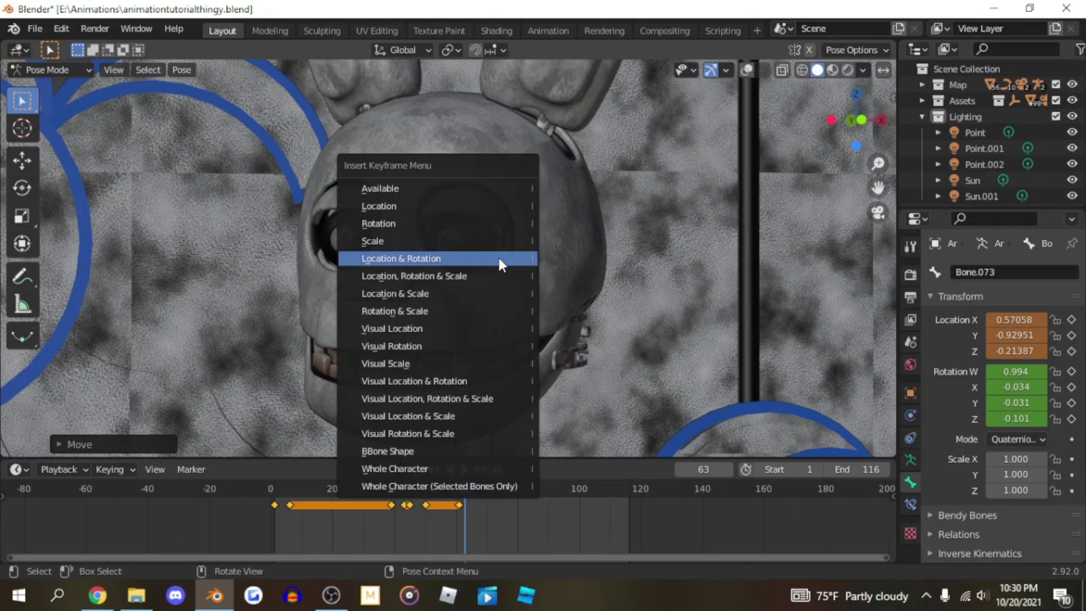
left_click(499, 259)
Step: At frame 67, nudge the eye control box slightly and insert a Location & Rotation keyframe
key("Right")
key("Right")
key("Right")
key("Right")
key("g")
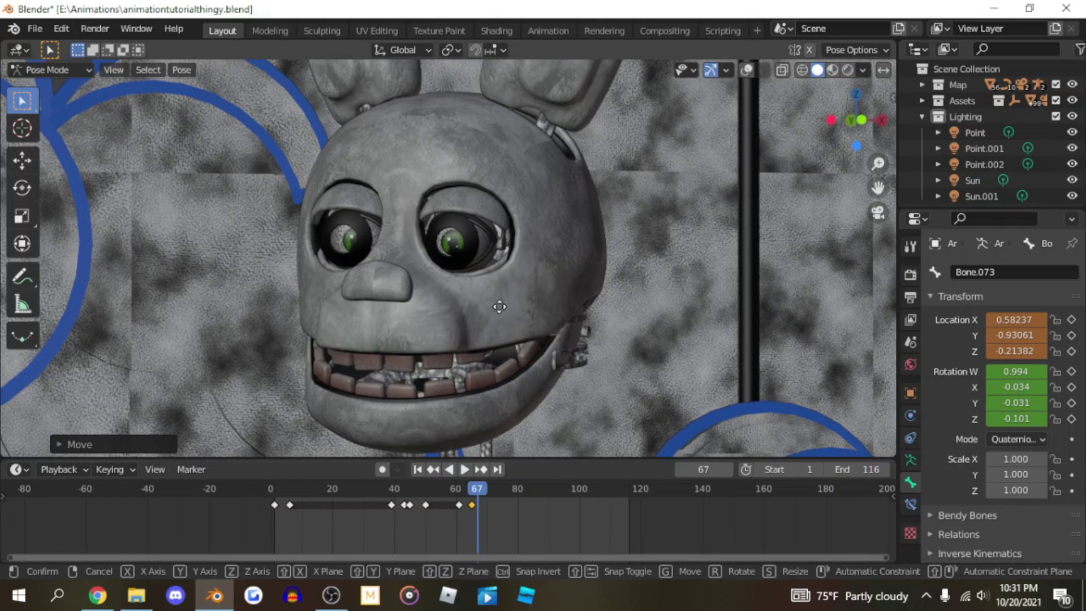
left_click(498, 306)
key("i")
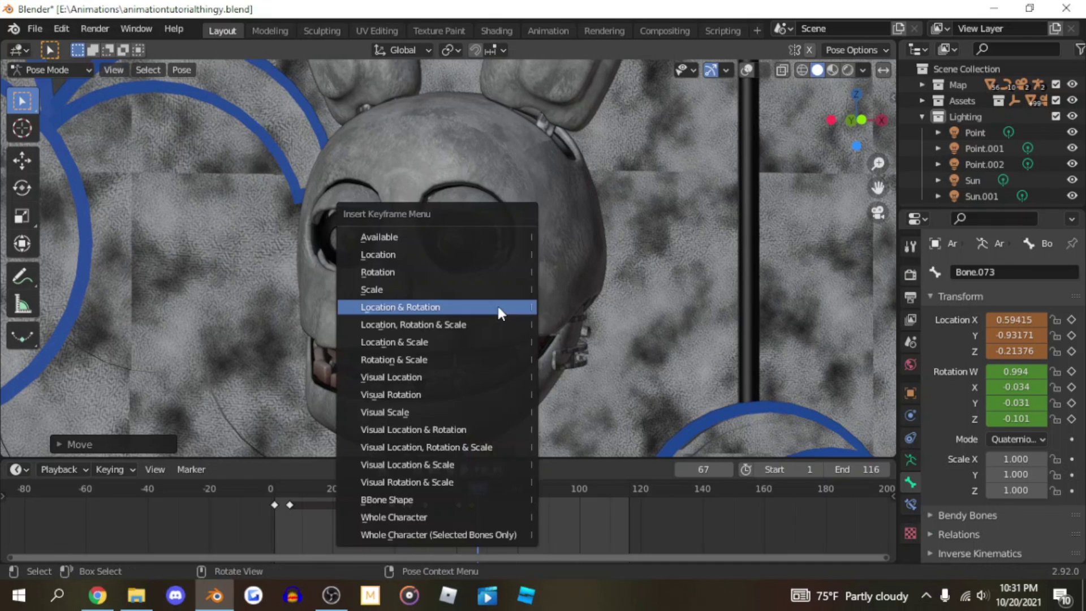
left_click(497, 310)
Step: Copy an eye control keyframe to frame 70, play the animation to check it, and keyframe location and rotation at frame 99
left_click_drag(475, 504, 494, 523)
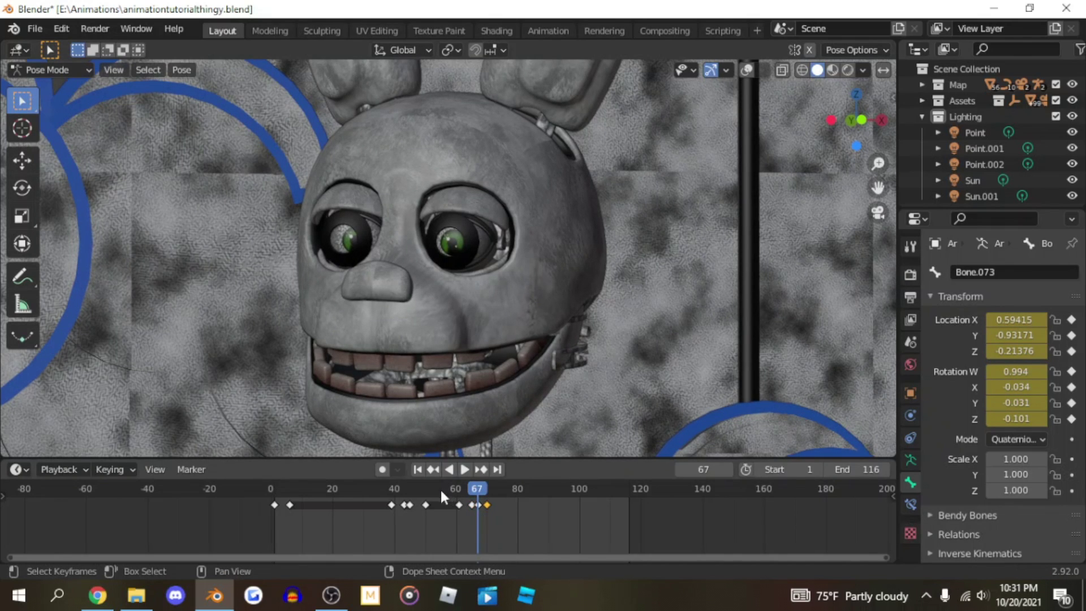
key("space")
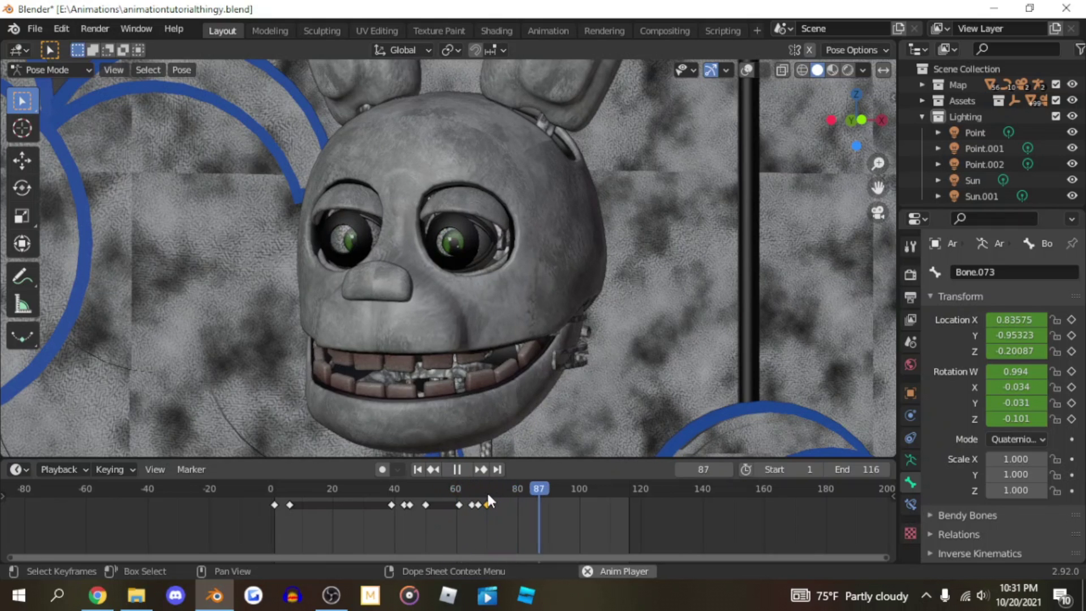
key("space")
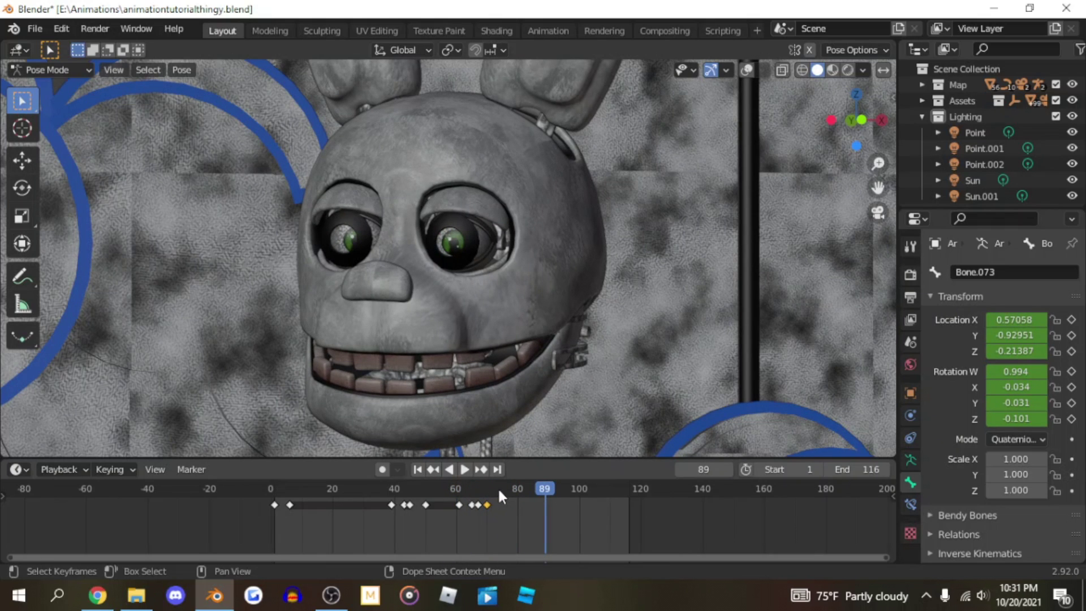
key("space")
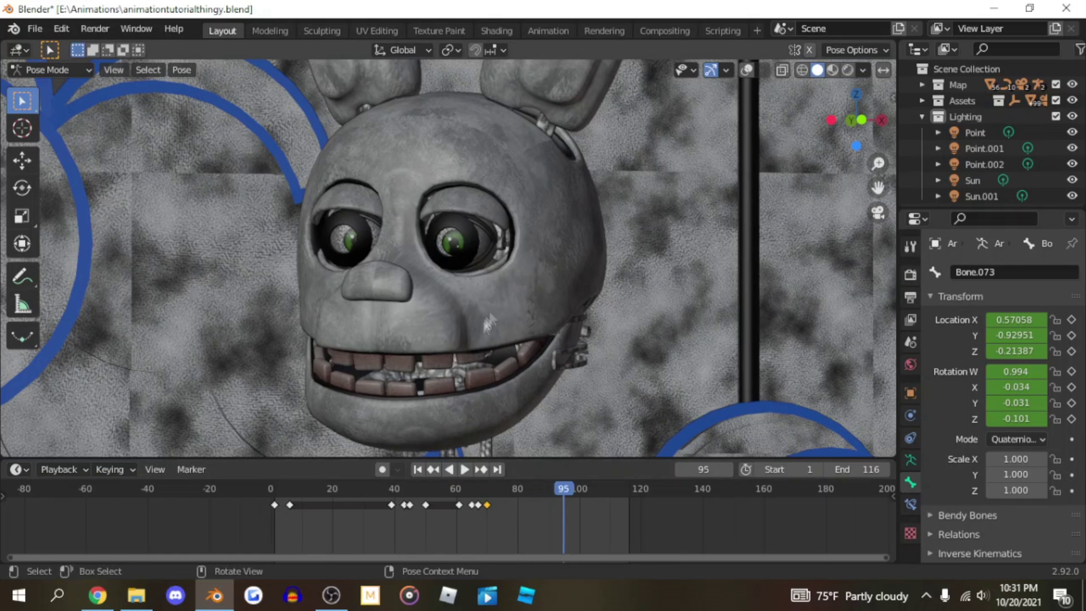
key("i")
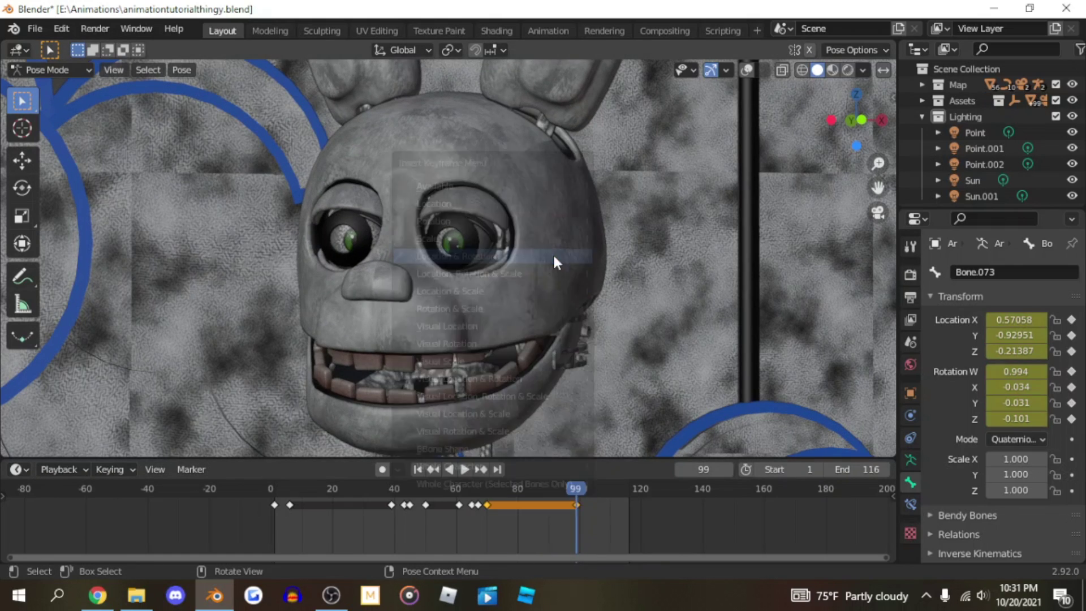
Step: At frame 104, move and rotate the eye control box to redirect the gaze, and insert a Location & Rotation keyframe
key("space")
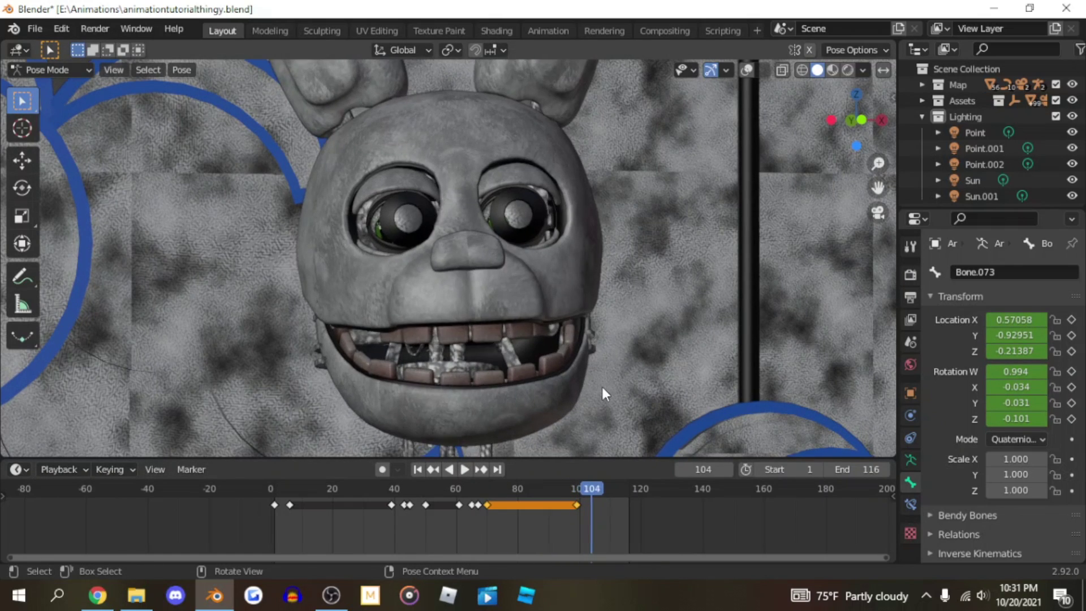
key("g")
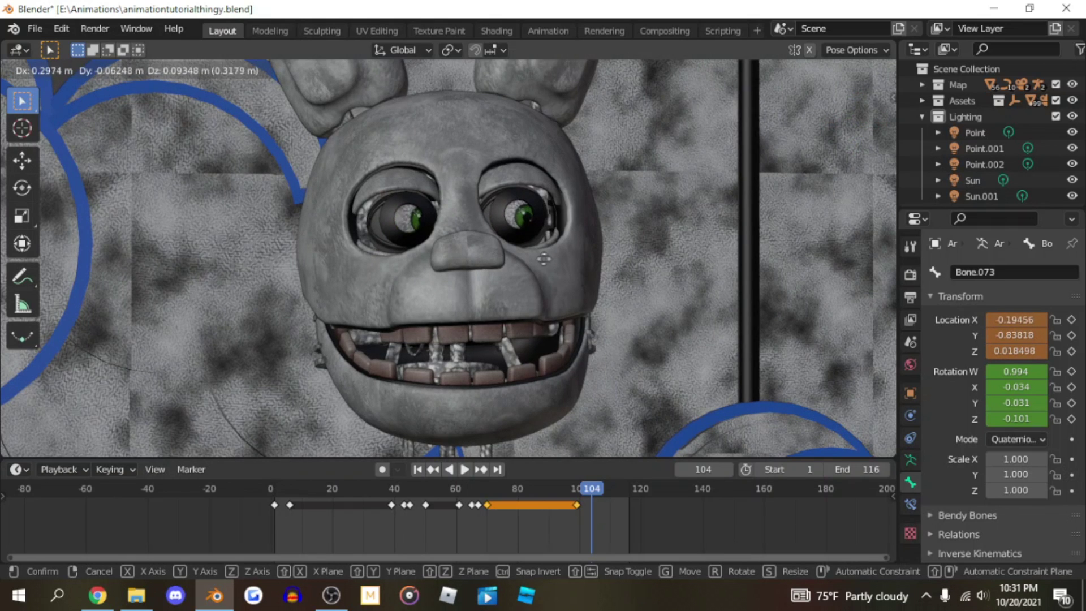
left_click(619, 181)
key("r")
left_click(592, 195)
key("i")
left_click(589, 202)
Step: At frame 106, shift the eye control box slightly, keyframe its location and rotation, and place a copied keyframe near frame 110
key("Right")
key("Right")
key("g")
left_click(563, 218)
key("i")
left_click(563, 215)
left_click_drag(594, 507, 599, 511)
left_click(615, 520)
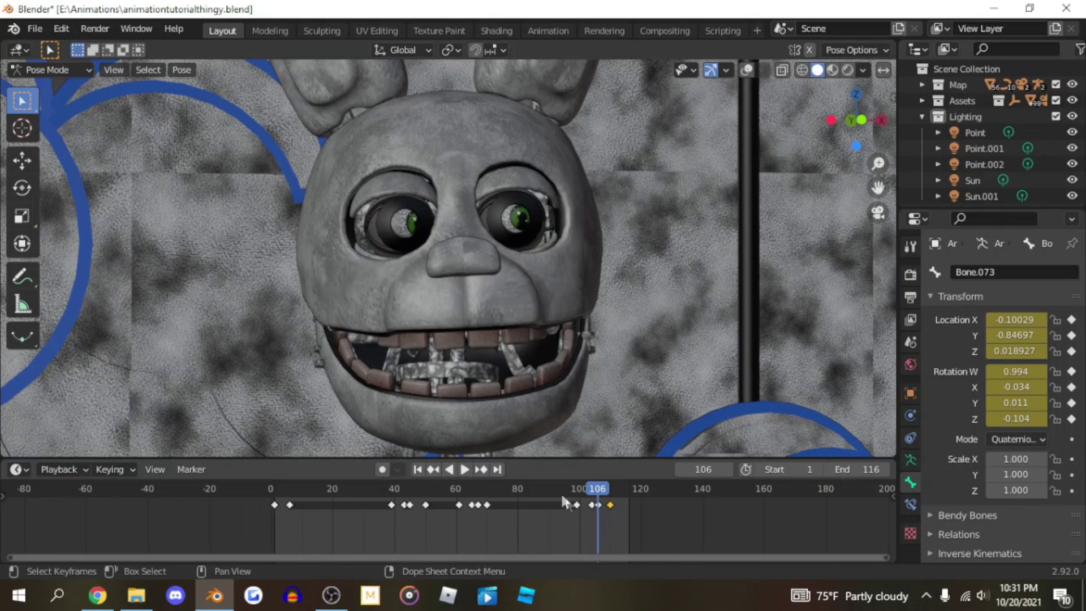
Step: Play back the eye animation and examine the face and eyelids at frame 79
left_click(562, 485)
key("space")
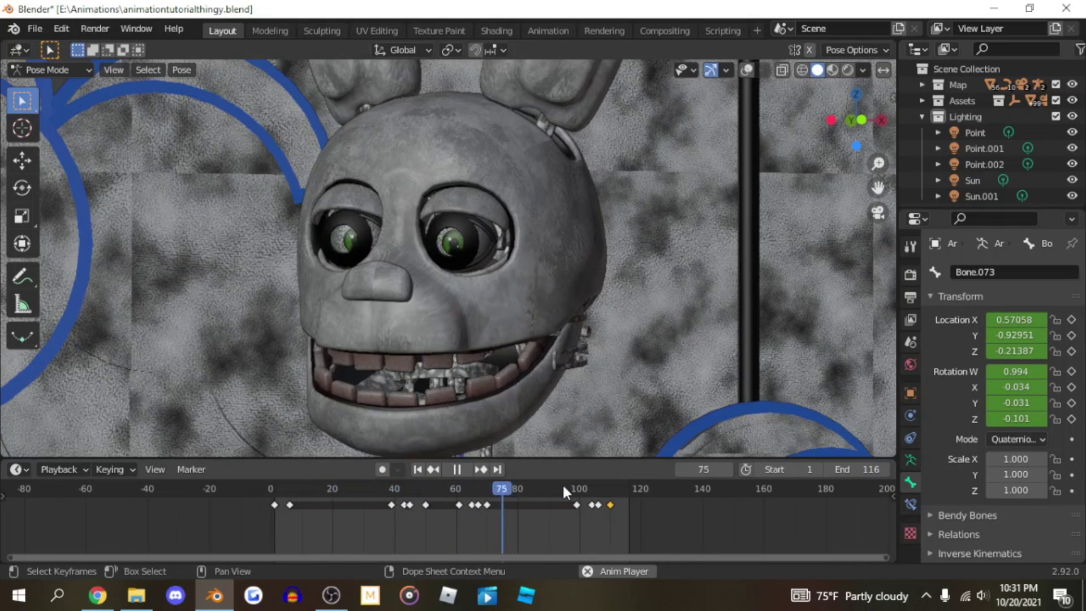
key("space")
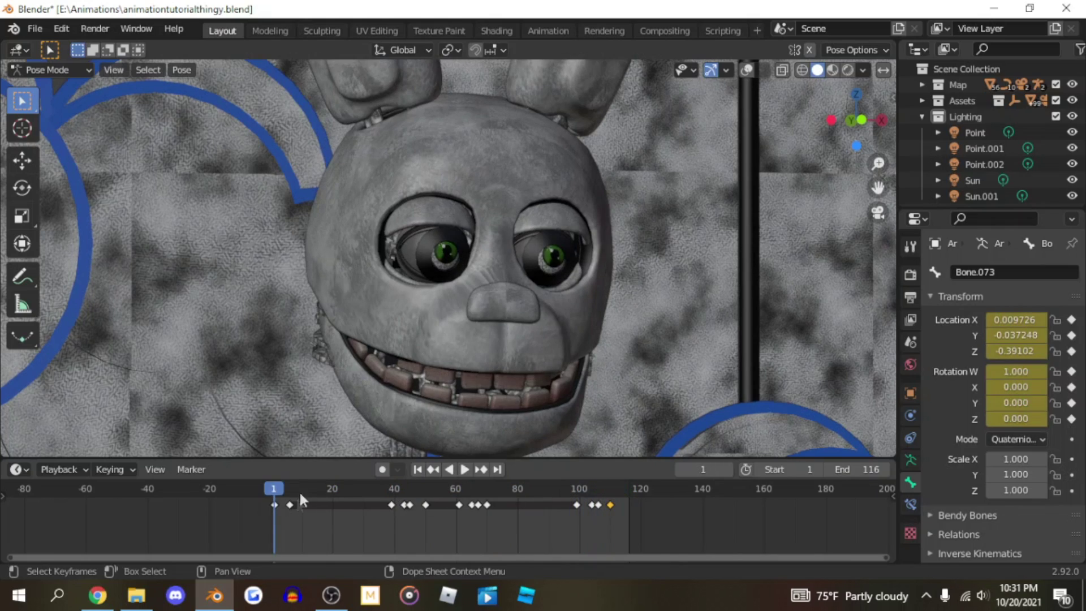
scroll(490, 236, "down", 4)
scroll(493, 253, "up", 3)
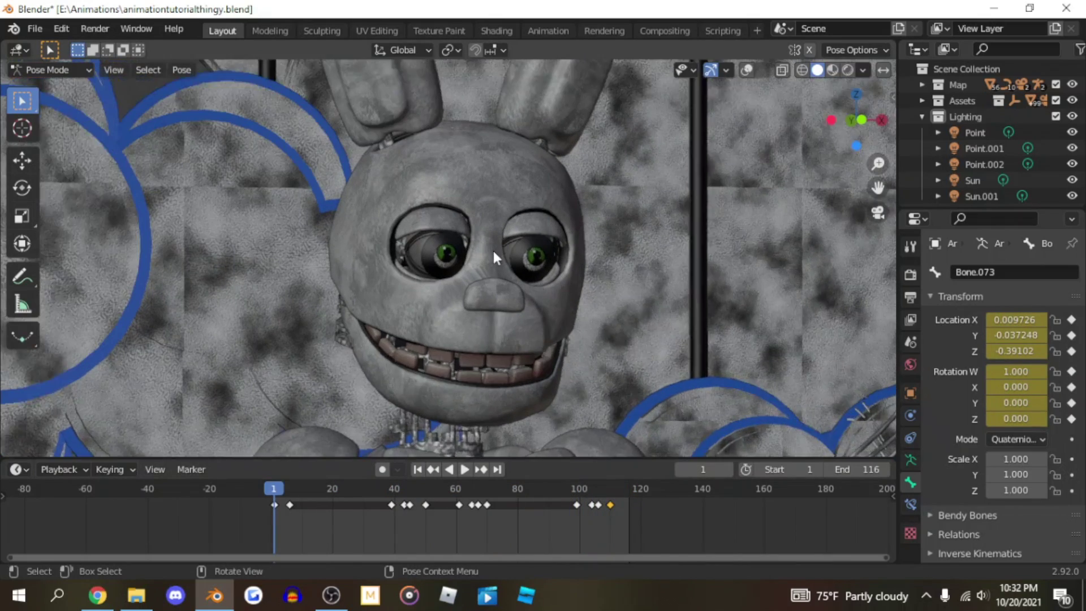
left_click_drag(473, 489, 514, 487)
scroll(472, 309, "down", 5)
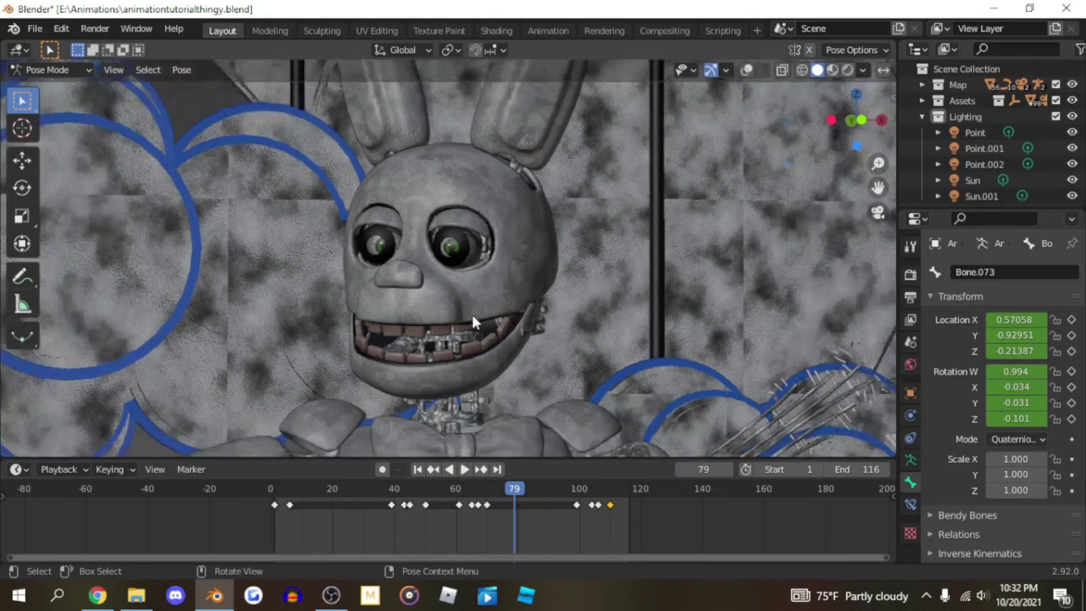
scroll(474, 300, "down", 3)
scroll(474, 300, "up", 5)
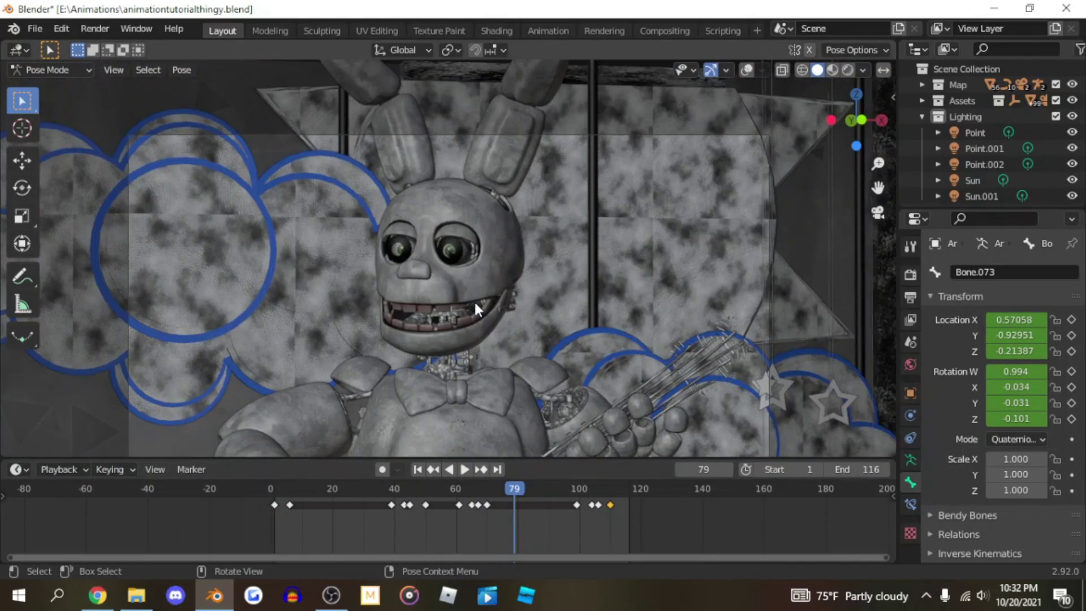
scroll(474, 300, "up", 3)
scroll(480, 297, "up", 4)
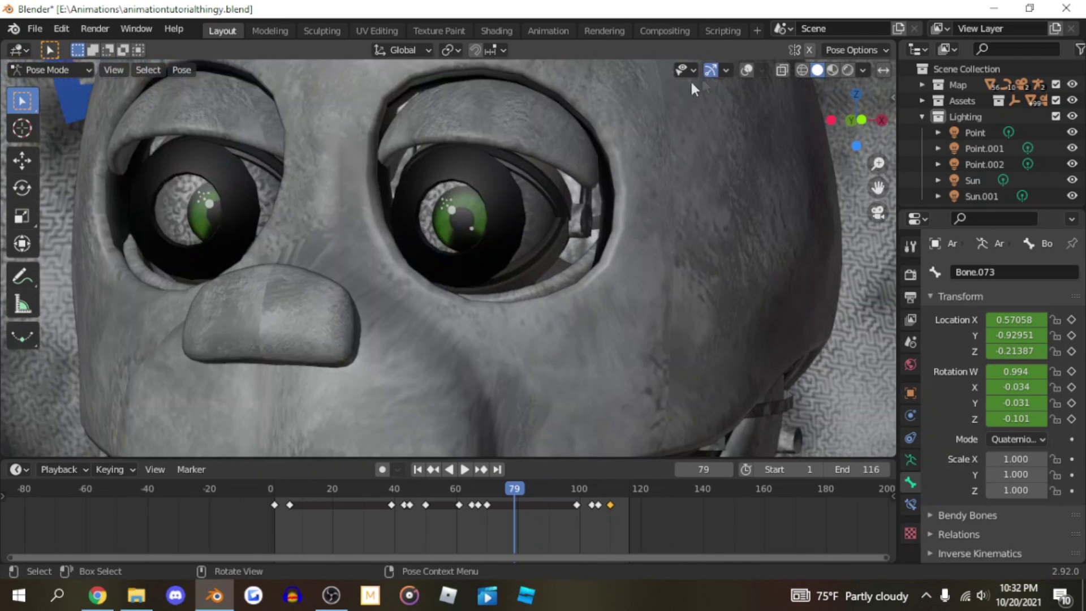
Step: Show the viewport overlays and try rotating the bip_eyecase_L bone about the global X axis
left_click(748, 70)
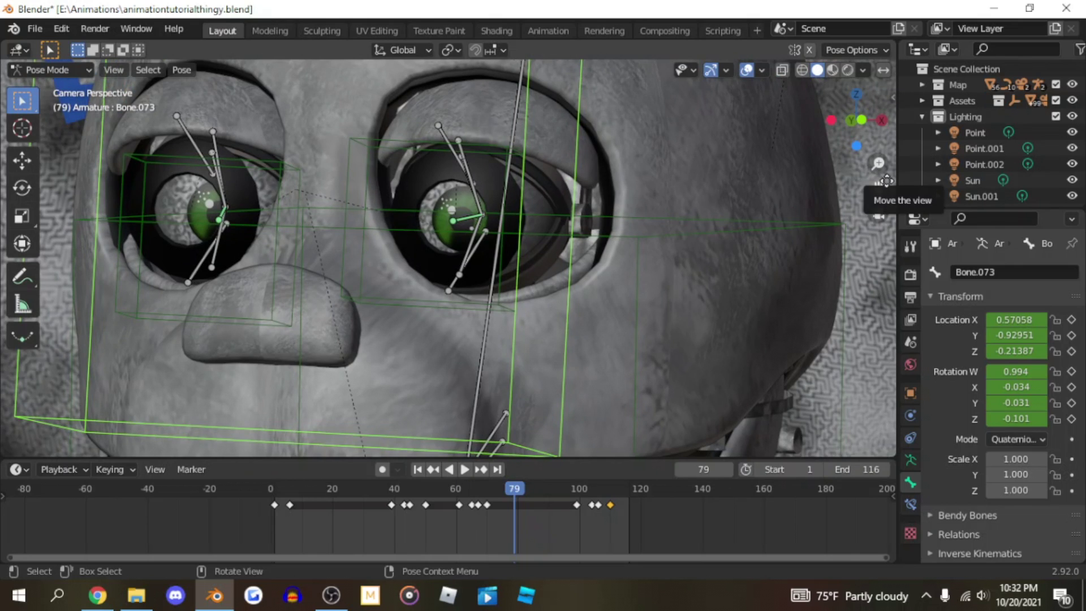
left_click_drag(885, 181, 854, 197)
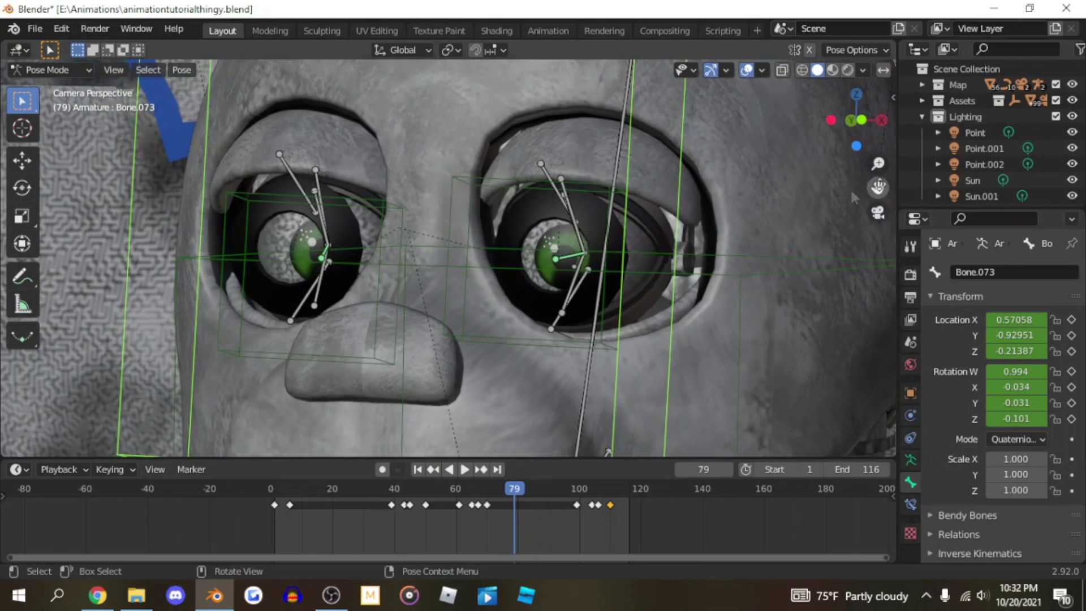
left_click(571, 206)
key("r")
key("x")
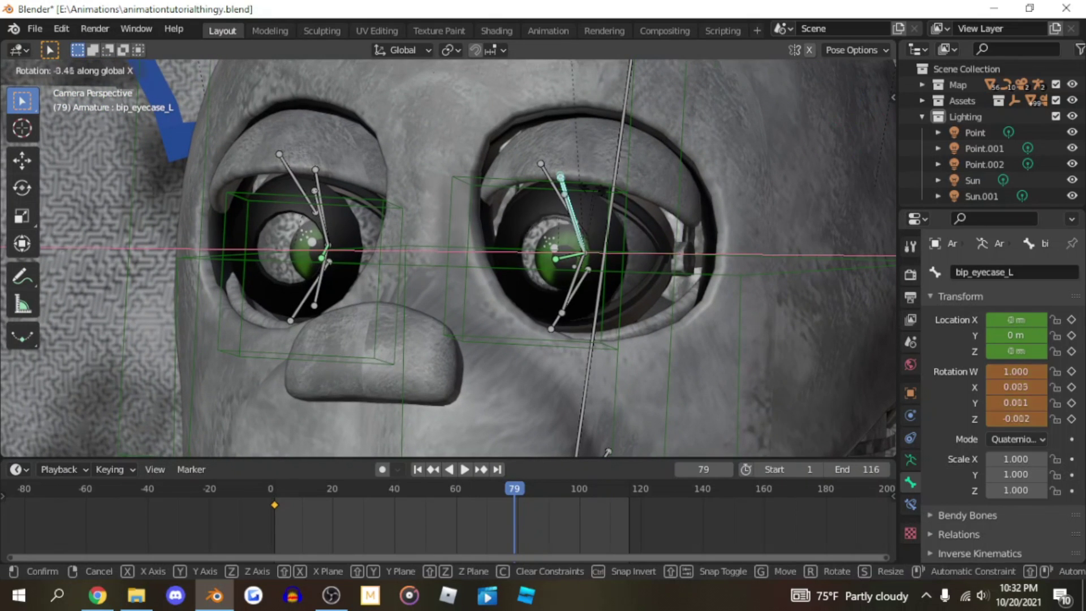
key("Escape")
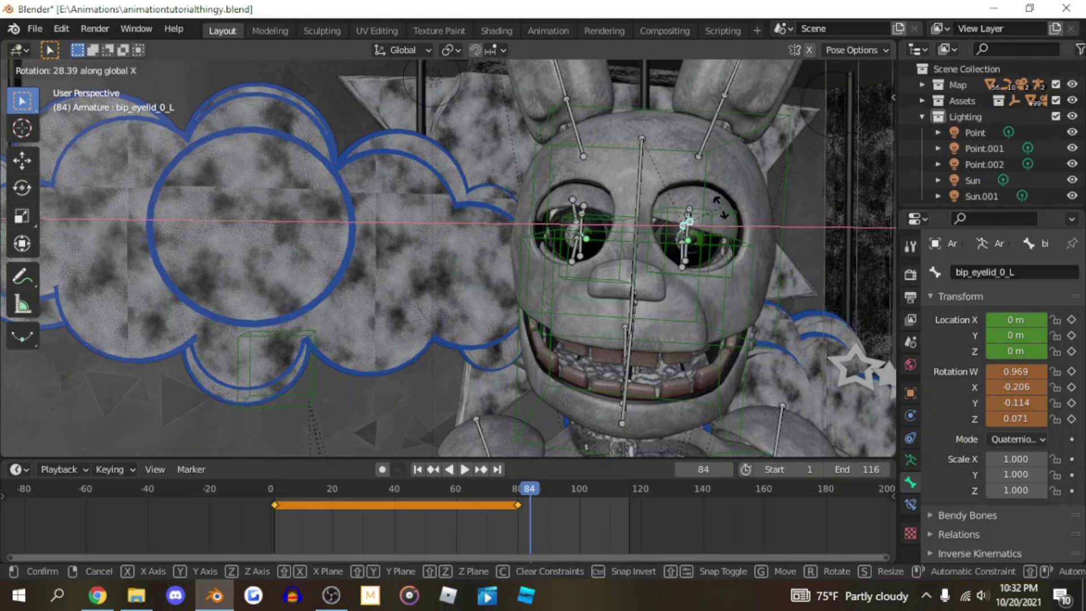
Step: At frame 84, rotate the upper eyelid bone bip_eyelid_0_L down over the eye
key("Escape")
key("r")
key("r")
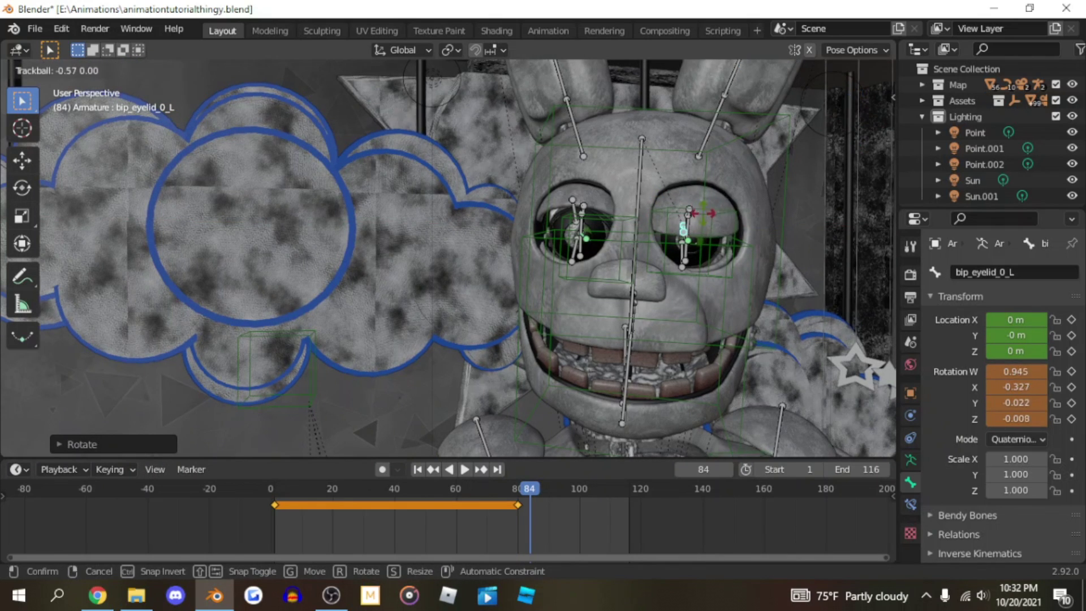
key("Escape")
Step: Rotate the upper eyelid bone bip_eyelid_0_R down over its eye at frame 84, and return to the camera view
left_click(573, 201)
key("r")
key("r")
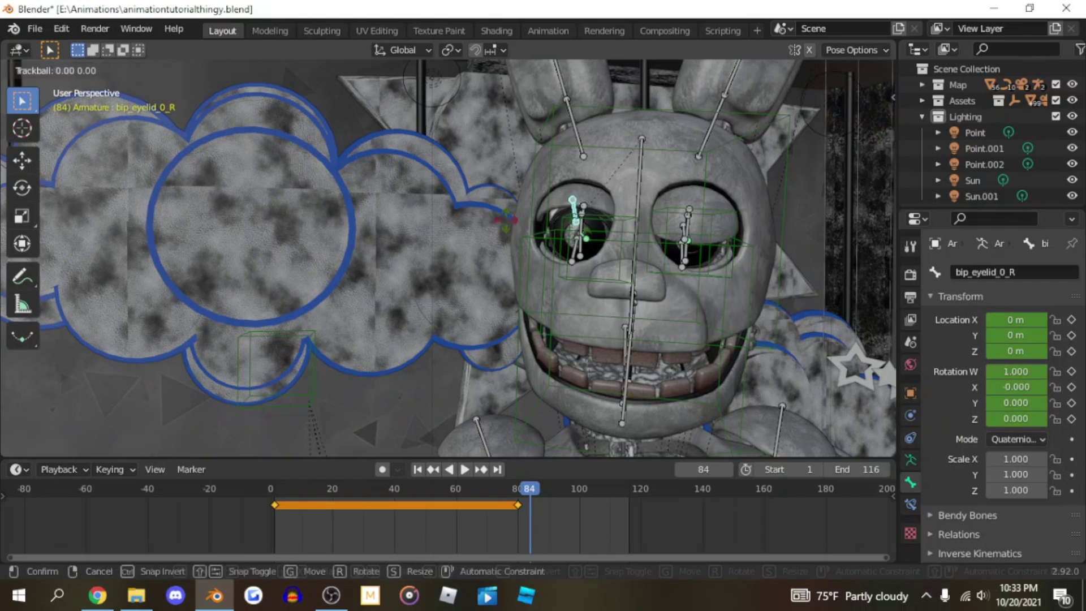
left_click(497, 270)
key("r")
left_click(598, 205)
key("KP_0")
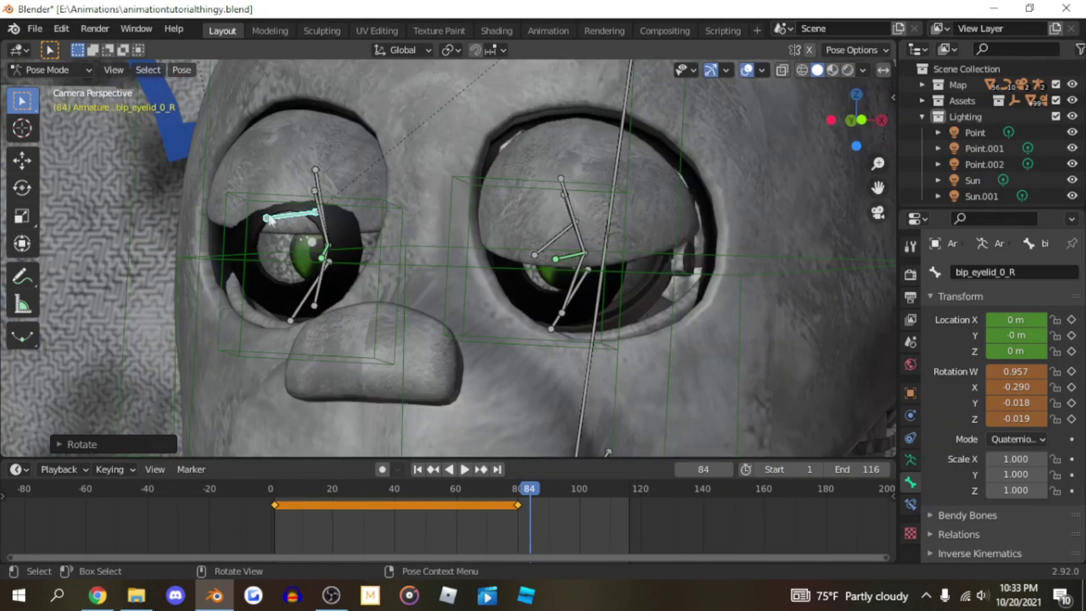
Step: Refine the position and free rotation of bip_eyelid_0_R so its lowered lid matches the other eye
key("g")
left_click(269, 211)
key("r")
key("r")
left_click(317, 186)
key("r")
left_click(340, 182)
key("r")
key("r")
right_click(276, 189)
Step: With the overlays hidden, finish fitting bip_eyelid_0_R in its socket and keyframe its location and rotation at frame 84
scroll(425, 169, "down", 3)
scroll(465, 207, "down", 2)
left_click(746, 70)
scroll(448, 226, "up", 2)
key("r")
key("r")
left_click(373, 204)
key("r")
left_click(309, 194)
key("r")
key("r")
key("x")
left_click(309, 195)
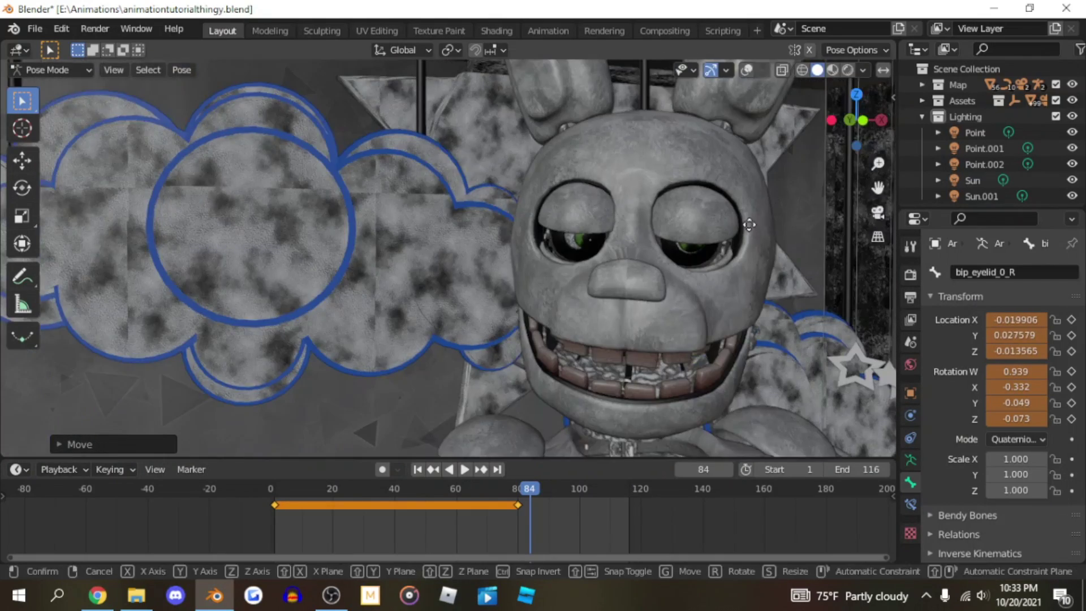
left_click(750, 224)
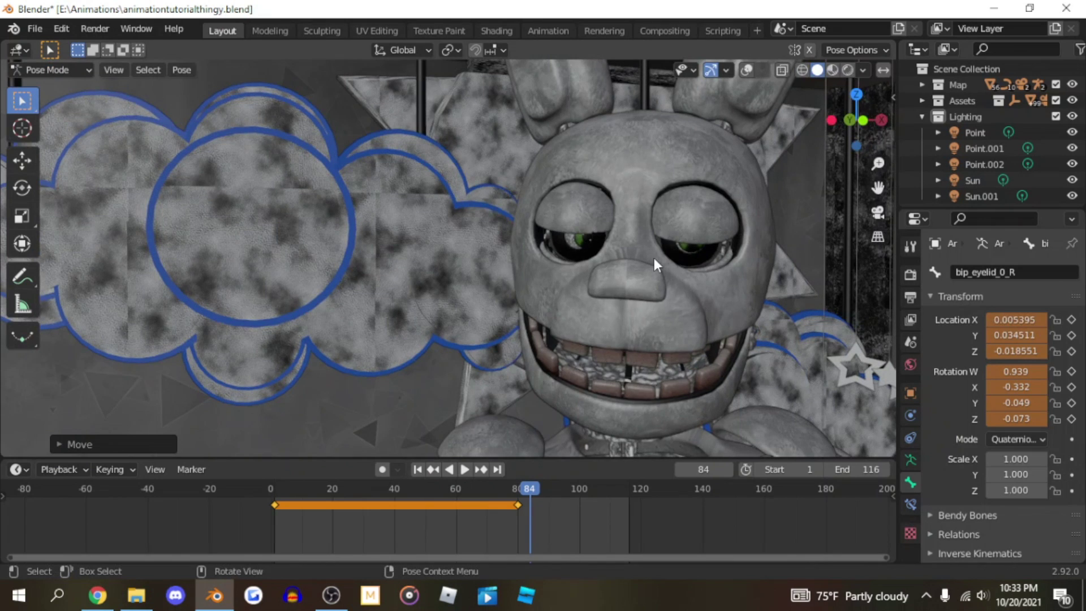
key("i")
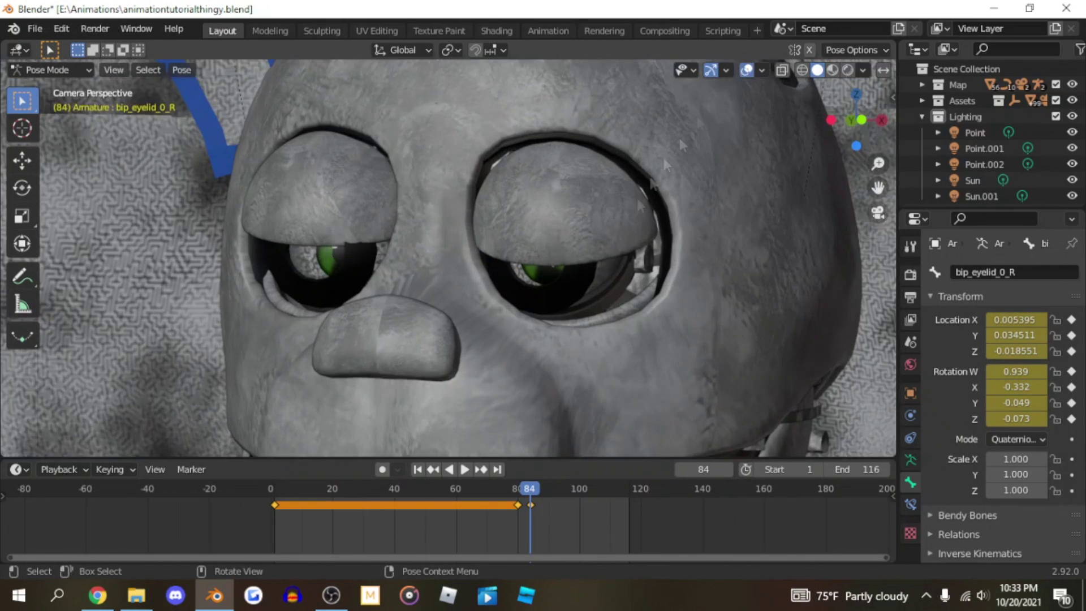
Step: Show the overlays again and keyframe location and rotation of both lower eyelid bones at frame 80
key("shift+alt+z")
left_click(507, 319)
left_click(532, 237)
left_click_drag(531, 490, 518, 491)
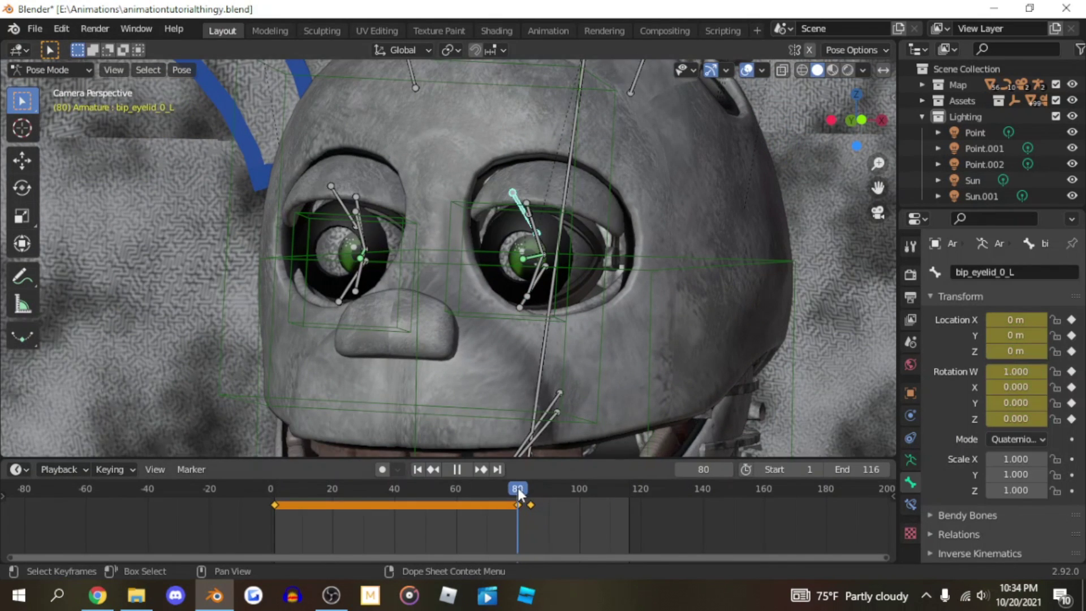
left_click(521, 308)
key("i")
left_click(540, 295)
left_click(336, 302, "shift")
key("i")
left_click(335, 301)
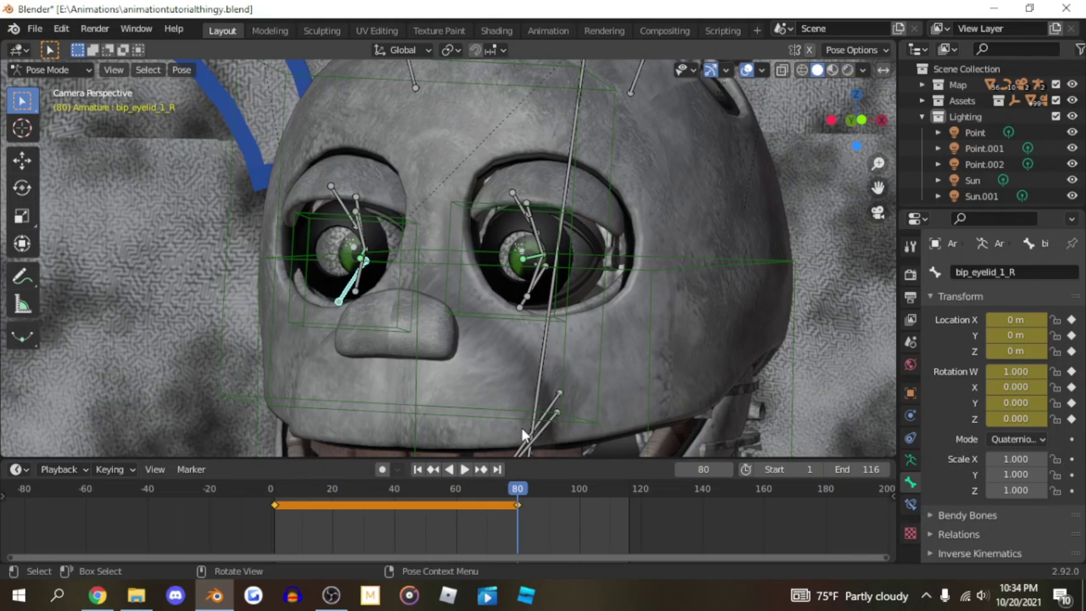
Step: At frame 84, rotate the lower eyelid bone bip_eyelid_1_L upward and move it to meet the upper lid
key("Right")
key("Right")
key("Right")
key("Right")
key("Right")
key("Left")
key("Left")
key("Right")
left_click(519, 307)
key("r")
key("x")
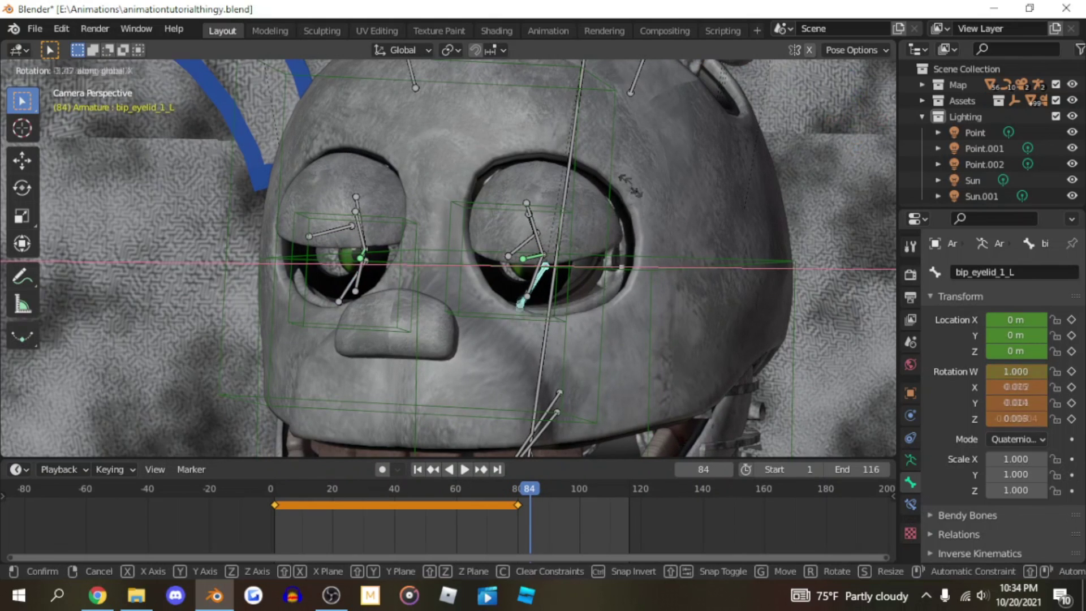
left_click(594, 130)
key("g")
left_click(638, 255)
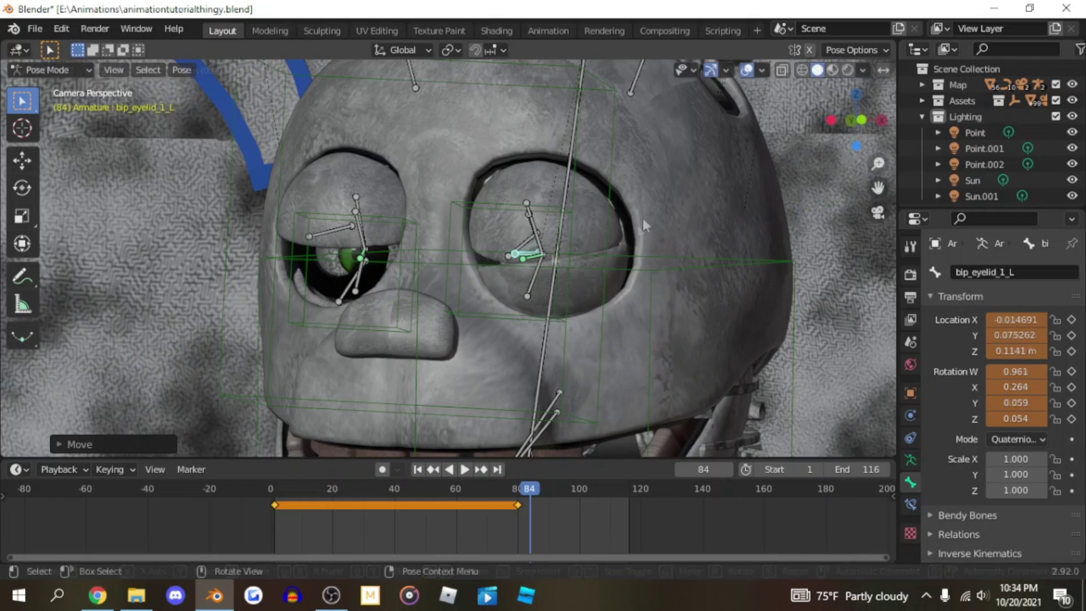
Step: Fine-tune the rotation of bip_eyelid_1_L and keyframe its location and rotation at frame 84
key("r")
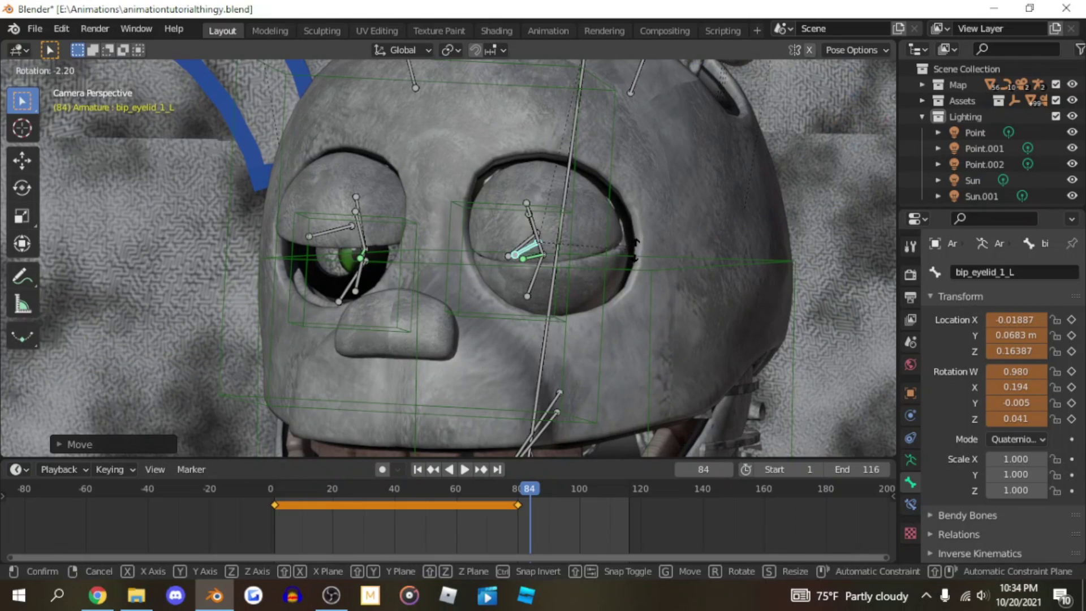
left_click(666, 236)
scroll(675, 229, "down", 5)
scroll(674, 228, "up", 6)
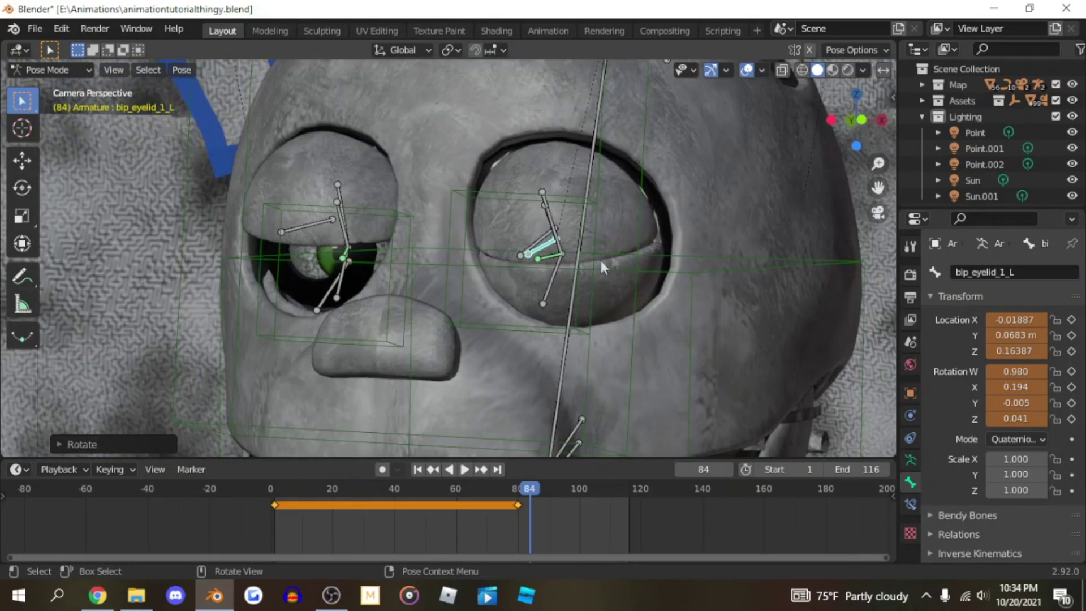
key("i")
left_click(589, 264)
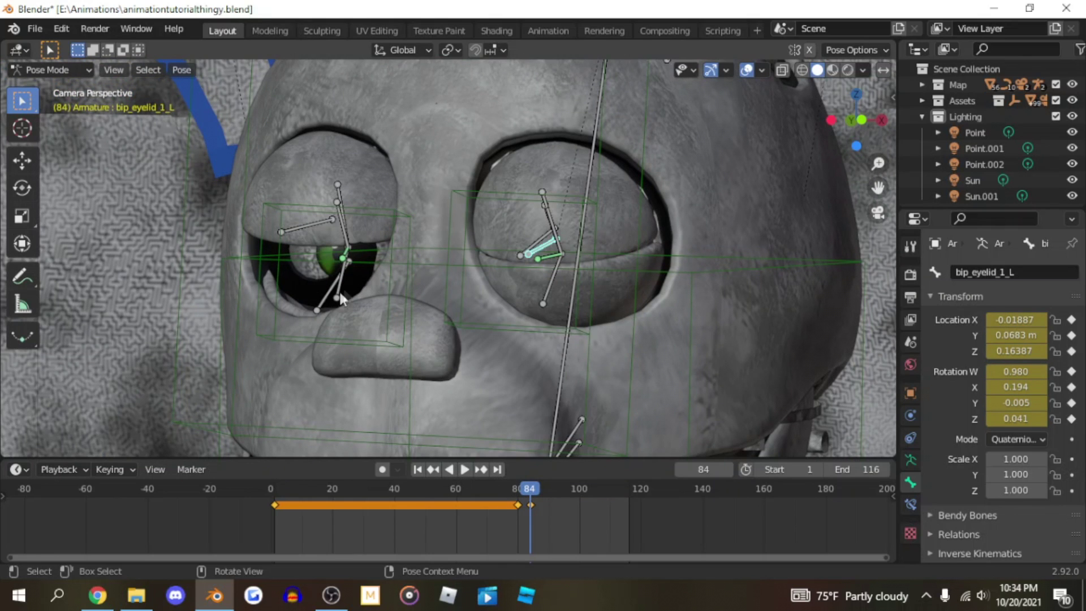
Step: Rotate the lower eyelid bone bip_eyelid_1_R upward at frame 84, and try moving it along the global Y axis
left_click(318, 298)
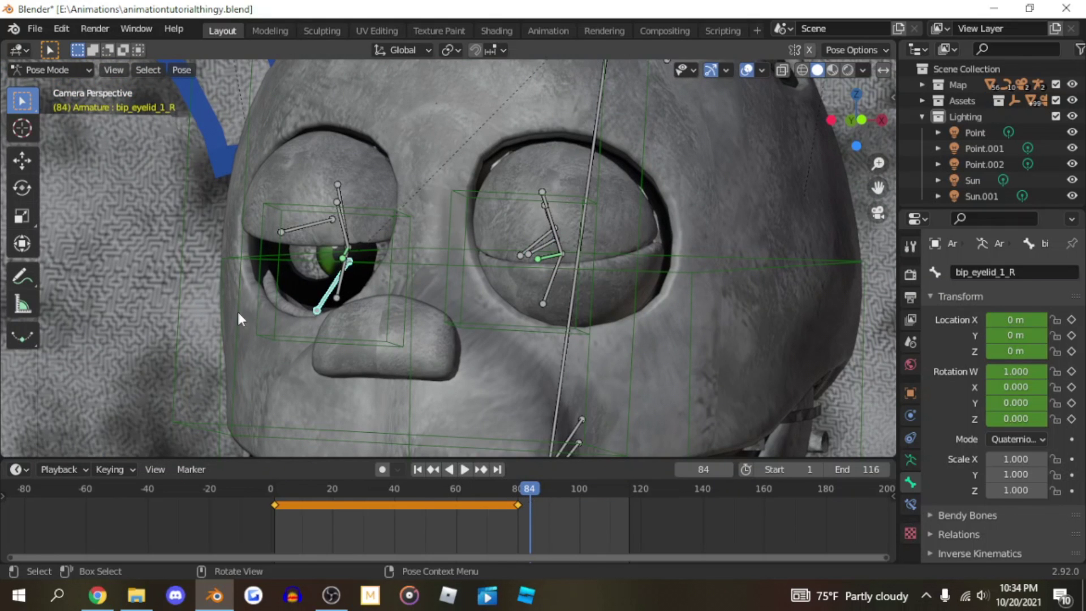
key("r")
key("r")
left_click(223, 283)
key("r")
left_click(330, 271)
key("g")
key("y")
right_click(340, 260)
Step: Outside the camera view, trackball-rotate bip_eyelid_1_R and try shifting it along the global Y and X axes
left_click(877, 213)
scroll(650, 235, "up", 1)
key("r")
key("r")
left_click(651, 235)
key("g")
key("y")
right_click(663, 193)
key("g")
key("x")
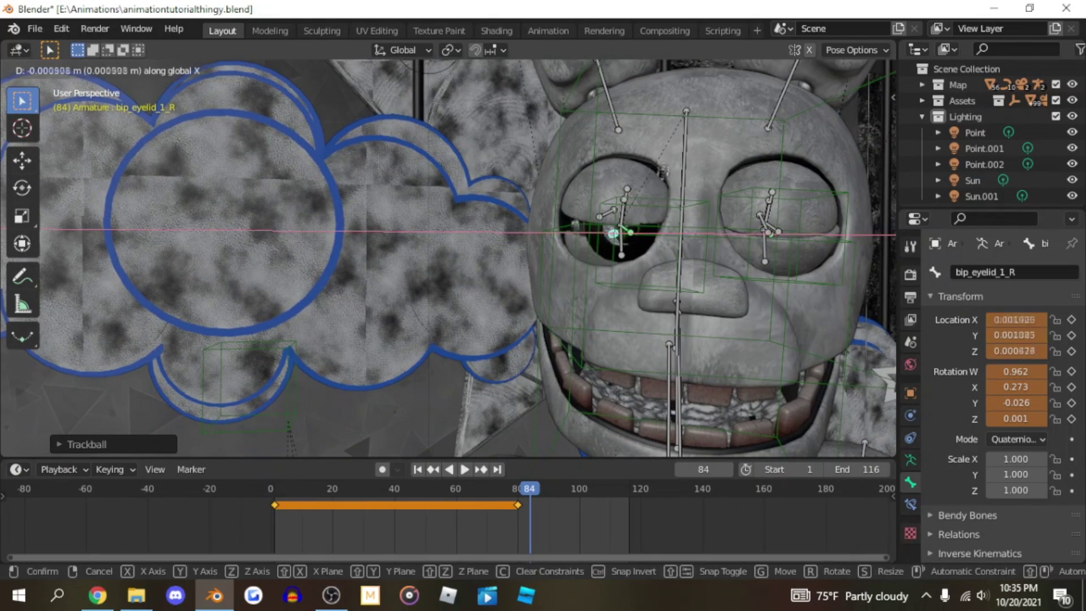
right_click(651, 221)
Step: Move bip_eyelid_1_R along the global Y and X axes and adjust its rotation with the trackball
key("g")
key("y")
left_click(651, 223)
key("g")
key("x")
left_click(654, 224)
key("r")
key("r")
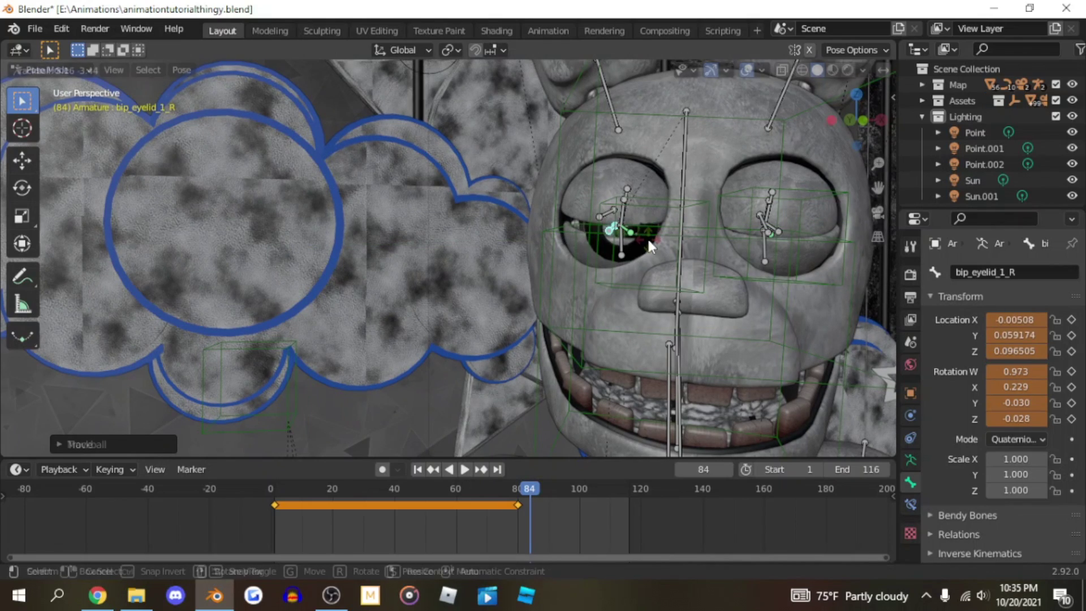
key("Return")
Step: Raise and rotate bip_eyelid_1_R until the lower lid nearly meets the upper lid, and return to the camera view
key("g")
key("y")
key("r")
left_click(651, 170)
key("g")
left_click(652, 198)
key("r")
key("r")
key("r")
left_click(655, 206)
key("KP_0")
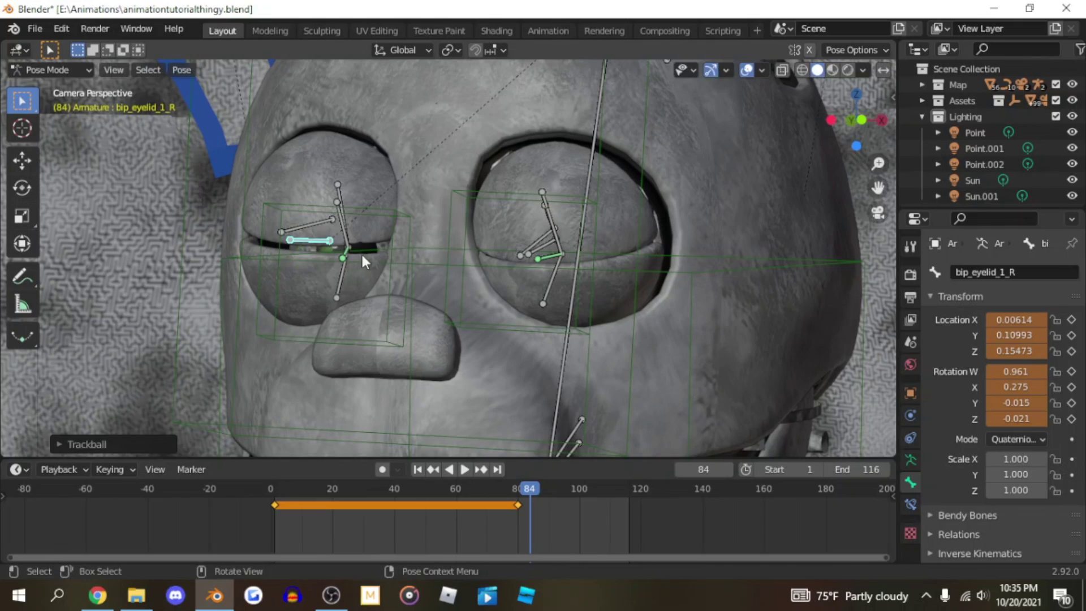
Step: Rotate bip_eyelid_0_R and move it along global Y to close the lid gap, and insert a keyframe at frame 84
left_click(309, 226)
key("r")
key("r")
key("Return")
key("g")
key("y")
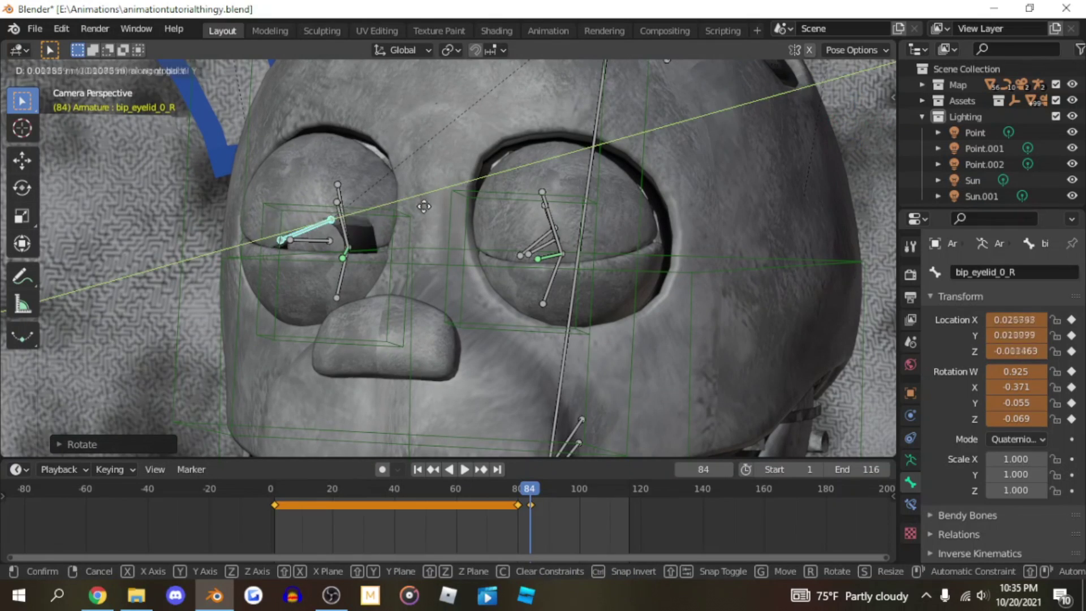
key("Return")
scroll(552, 237, "down", 2)
key("i")
Step: Check the blink in playback, select all four eyelid bones, and shift their closed-lid keyframes from frame 84 slightly later
left_click(521, 489)
key("space")
key("Escape")
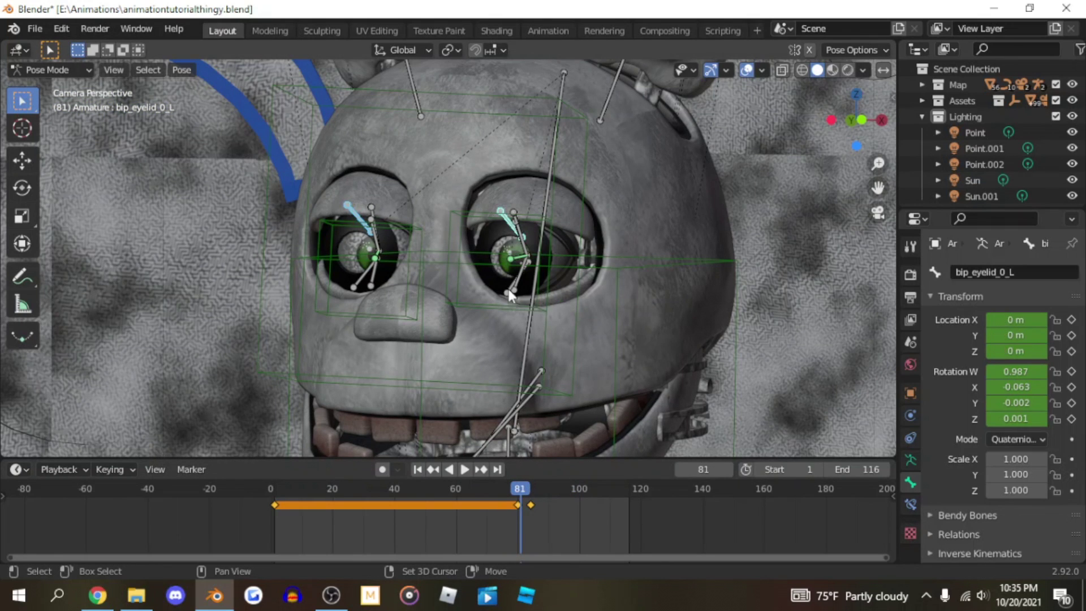
left_click(358, 286, "shift")
left_click_drag(531, 488, 535, 488)
left_click(530, 505)
key("g")
left_click(536, 508)
Step: Keyframe the closed pose of all four eyelid bones again at about frame 90 to hold the blink
left_click(548, 488)
key("i")
left_click(578, 349)
Step: Reset the rotation and location of all four eyelid bones at frame 95 and keyframe the reopened pose
left_click(563, 482)
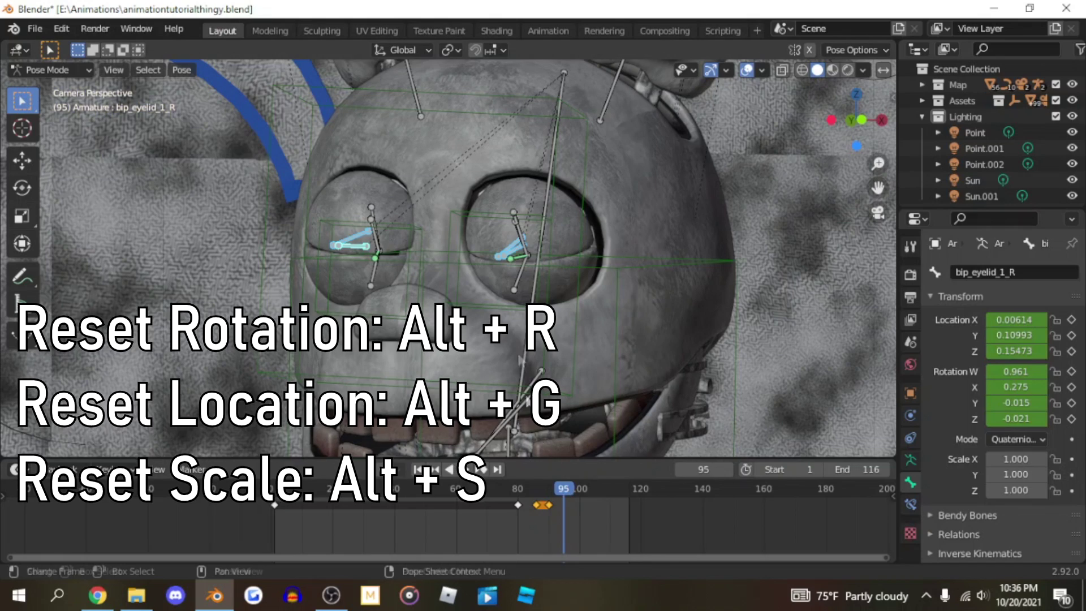
key("alt+r")
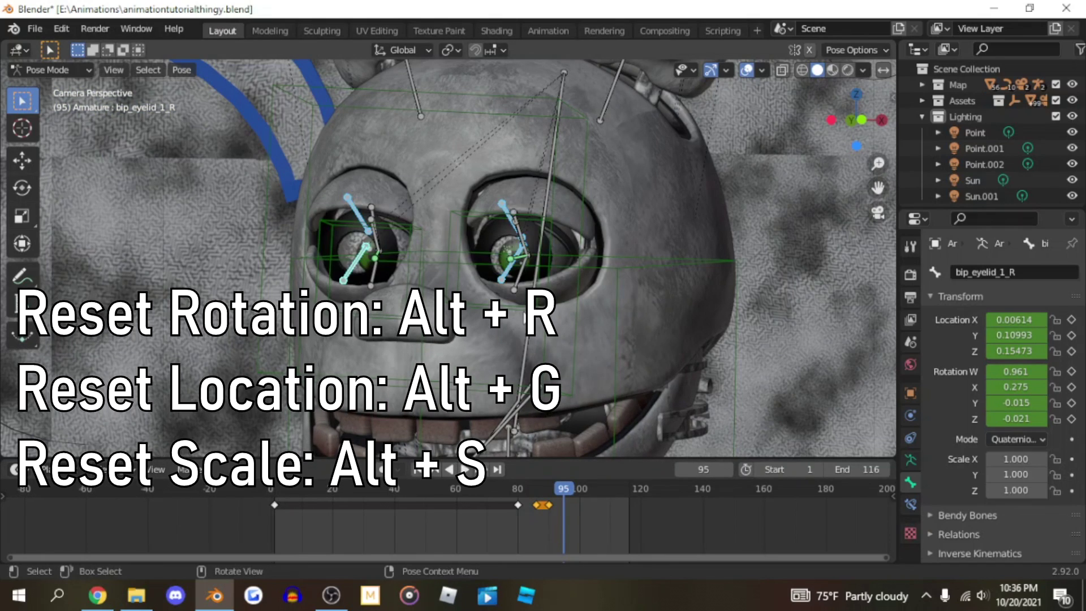
key("alt+g")
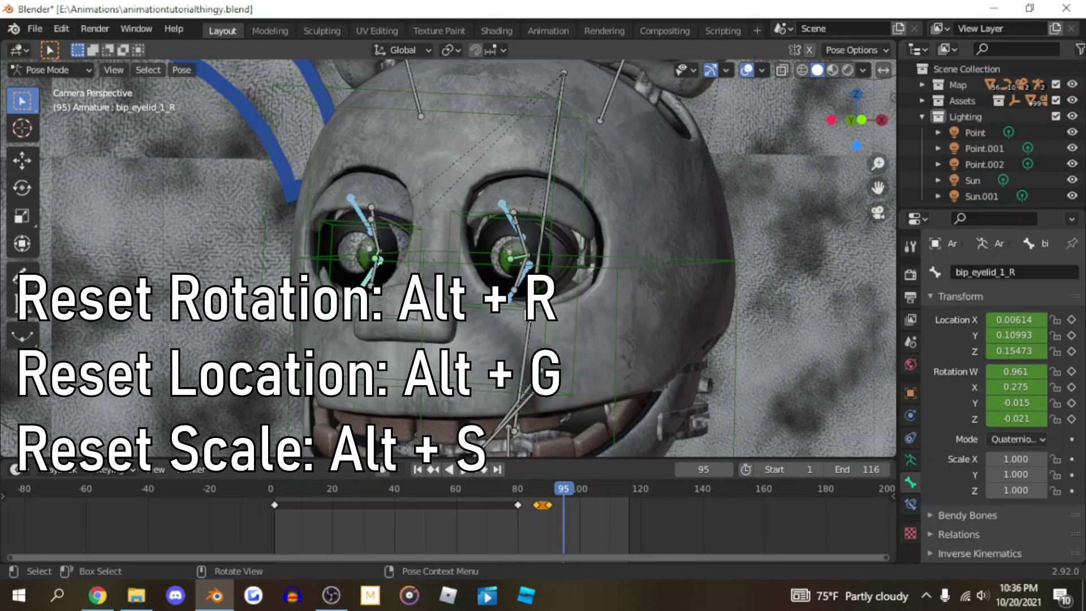
key("i")
left_click(526, 312)
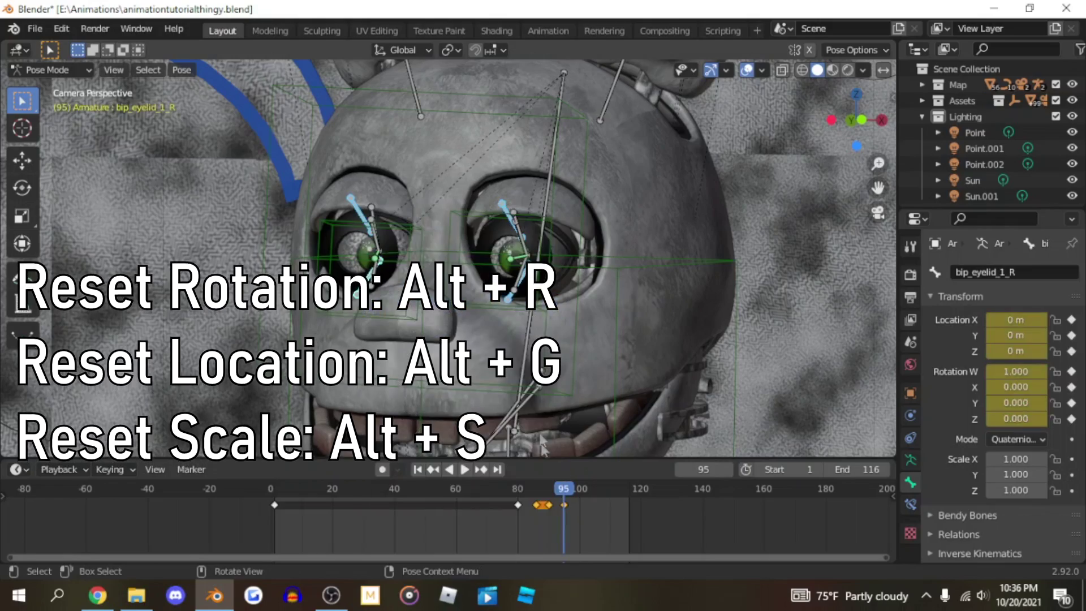
Step: Play back the animation with the viewport overlays hidden to check the blink
left_click(511, 491)
key("space")
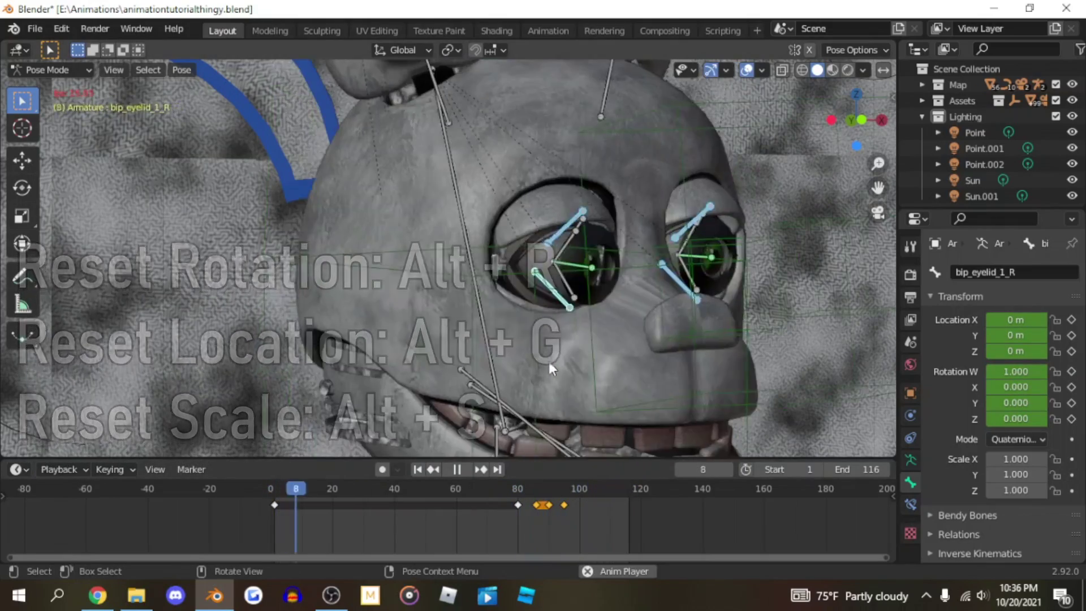
scroll(585, 272, "down", 2)
left_click(748, 69)
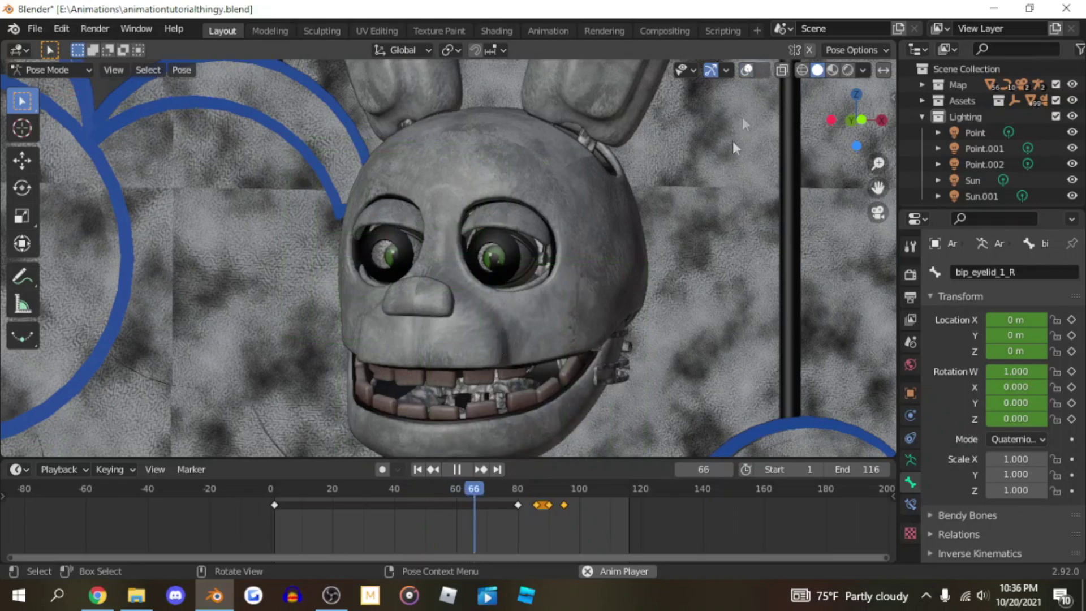
key("space")
scroll(722, 170, "down", 4)
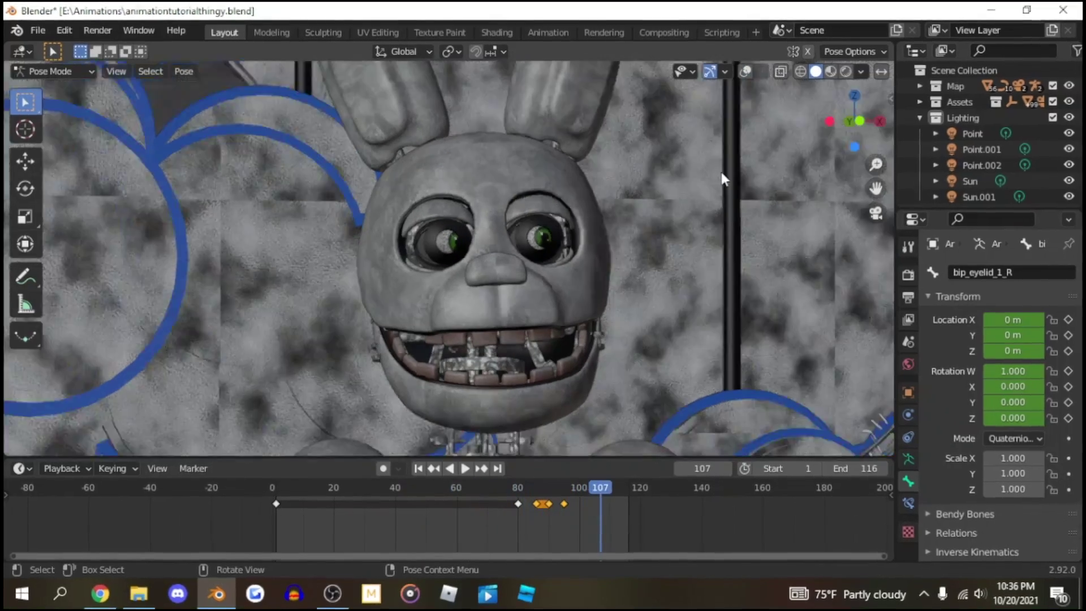
scroll(719, 173, "up", 5)
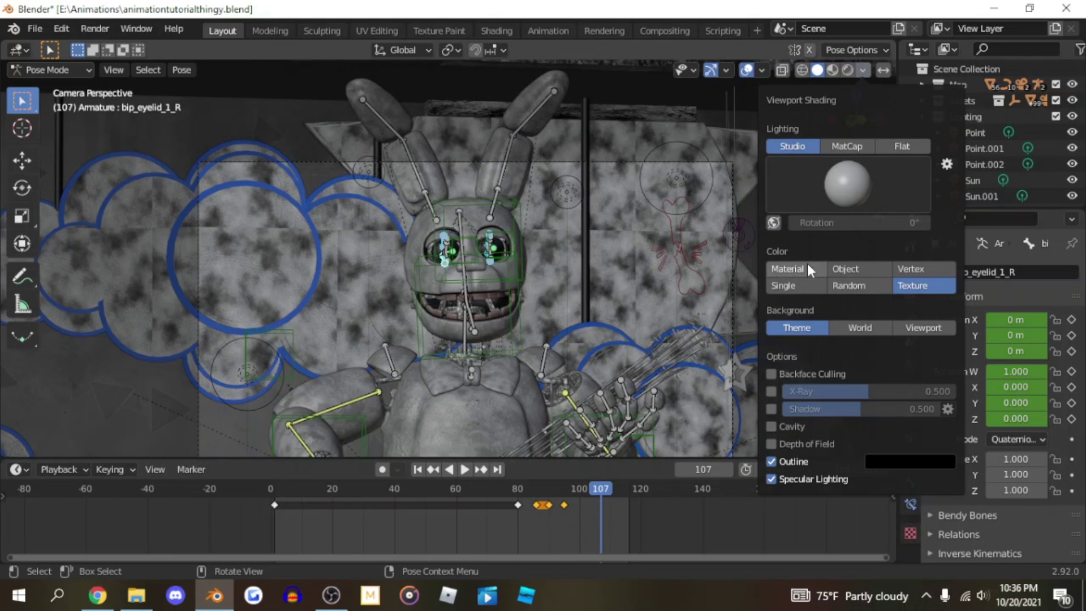
Step: Set the viewport shading color to Material and switch the armature from Pose Mode to Object Mode
left_click(807, 263)
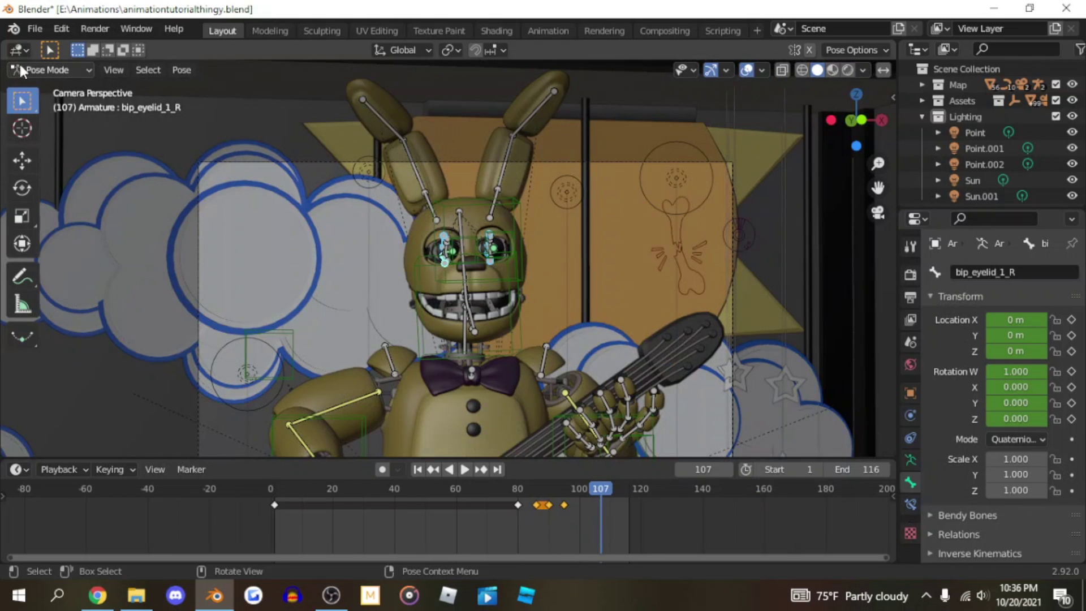
left_click(52, 89)
left_click_drag(878, 187, 866, 154)
scroll(798, 270, "up", 1)
Step: Play the animation from frame 0 to review the rabbit's full performance in material colors
left_click(269, 485)
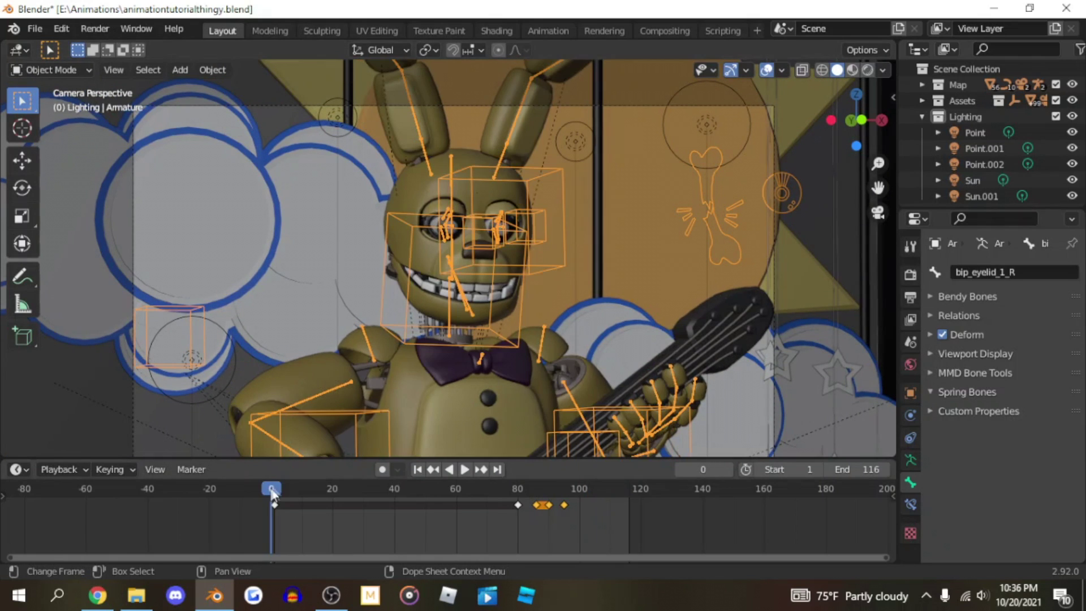
key("space")
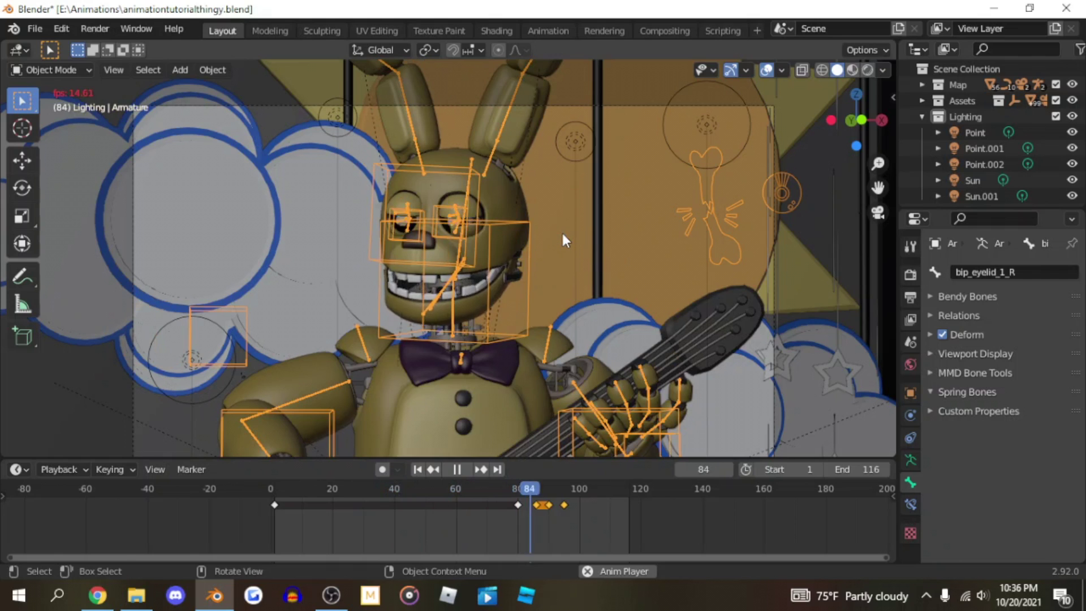
key("space")
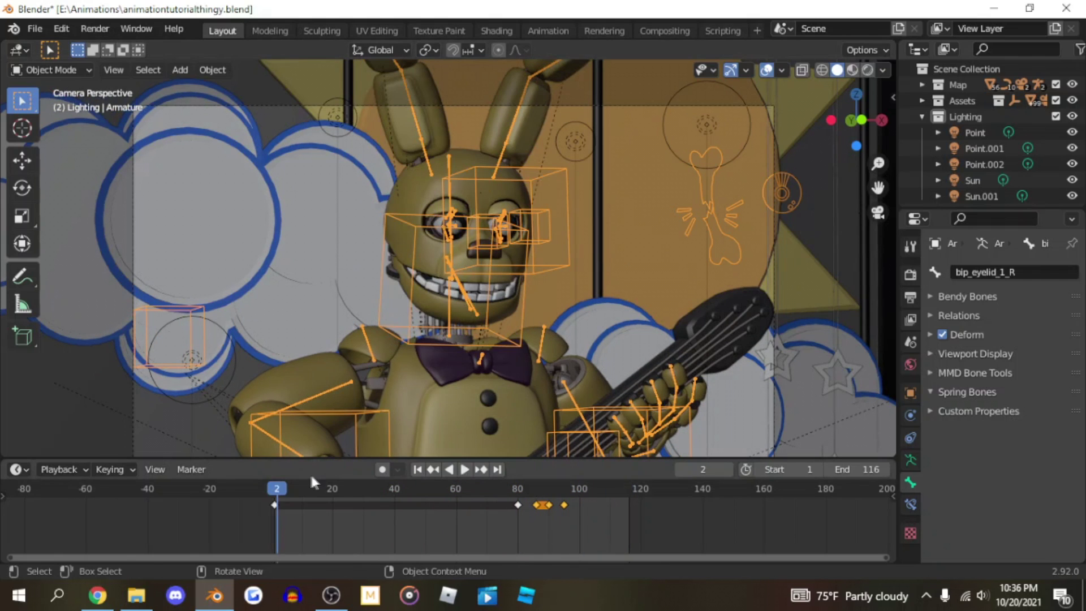
Step: Select the camera and insert a location and rotation keyframe at frame 1
left_click(277, 490)
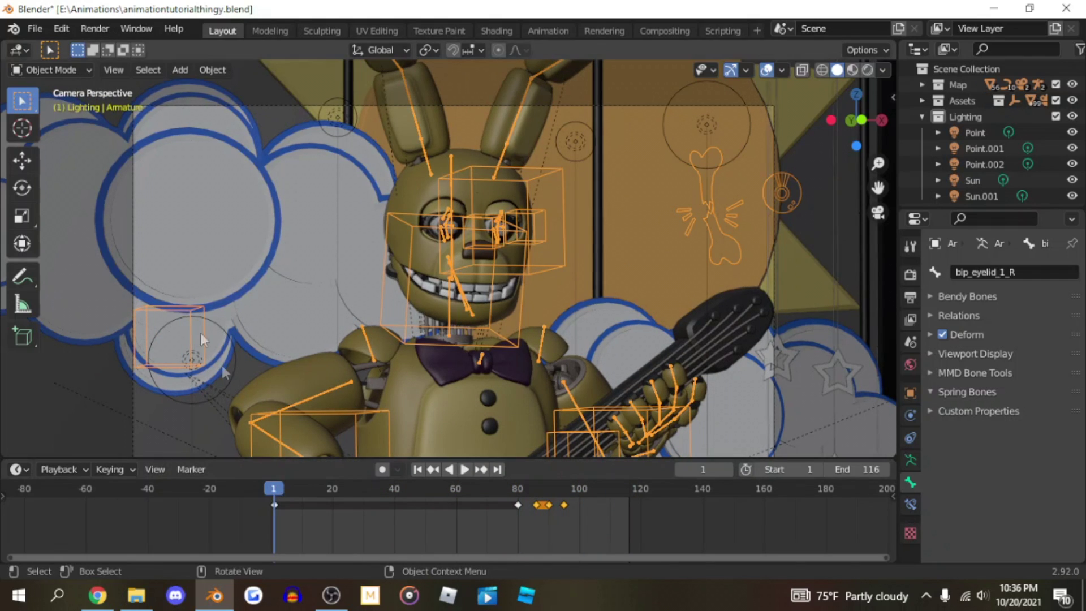
left_click(132, 193)
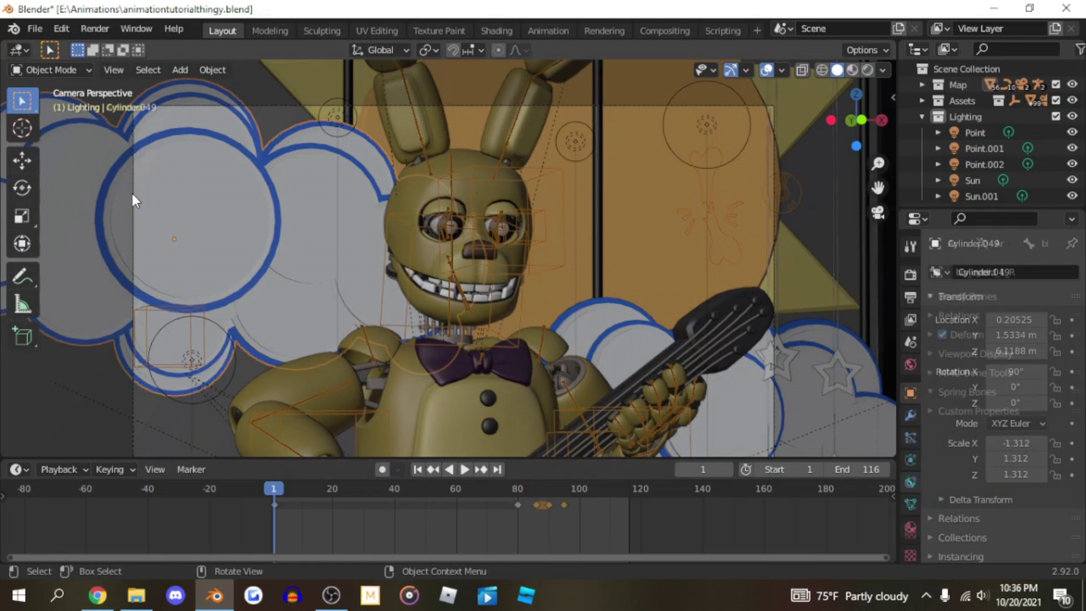
left_click(275, 106)
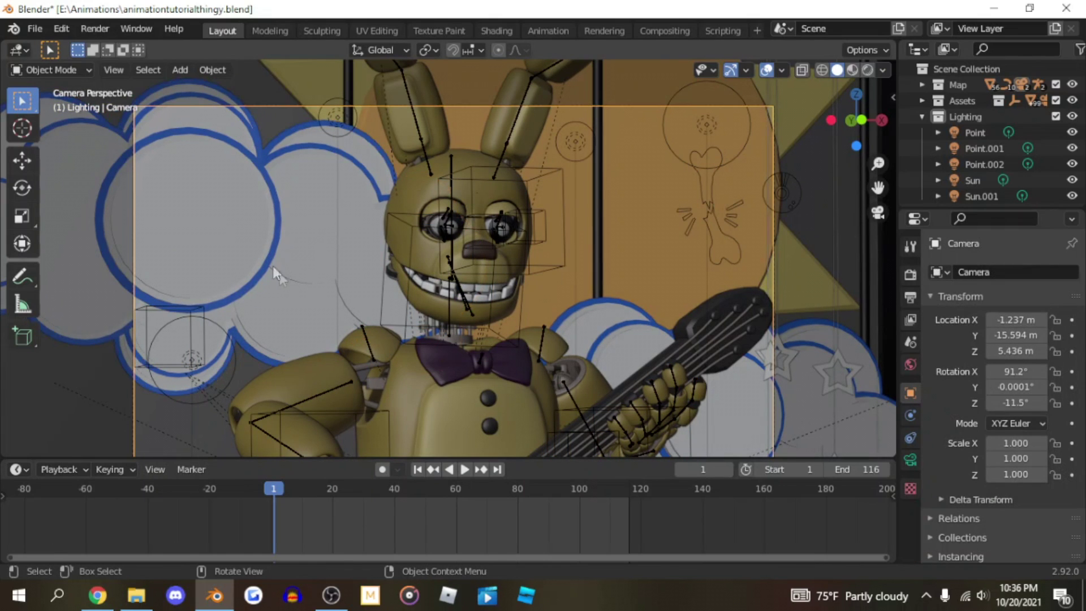
key("i")
left_click(453, 301)
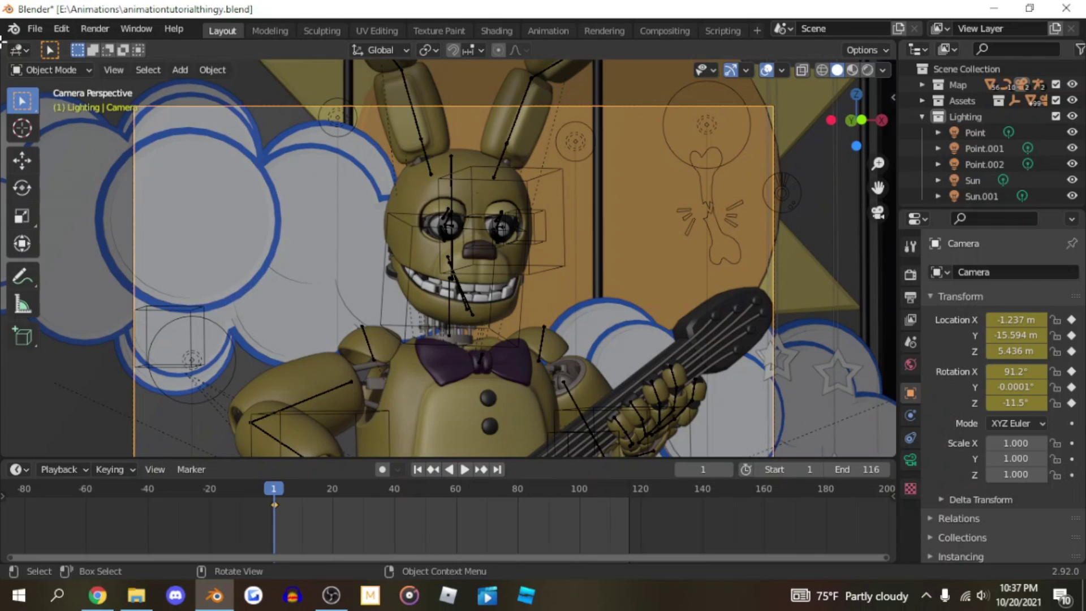
Step: Split the 3D viewport vertically, turn the new area into a Graph Editor, and narrow its channel list
left_click_drag(3, 43, 343, 63)
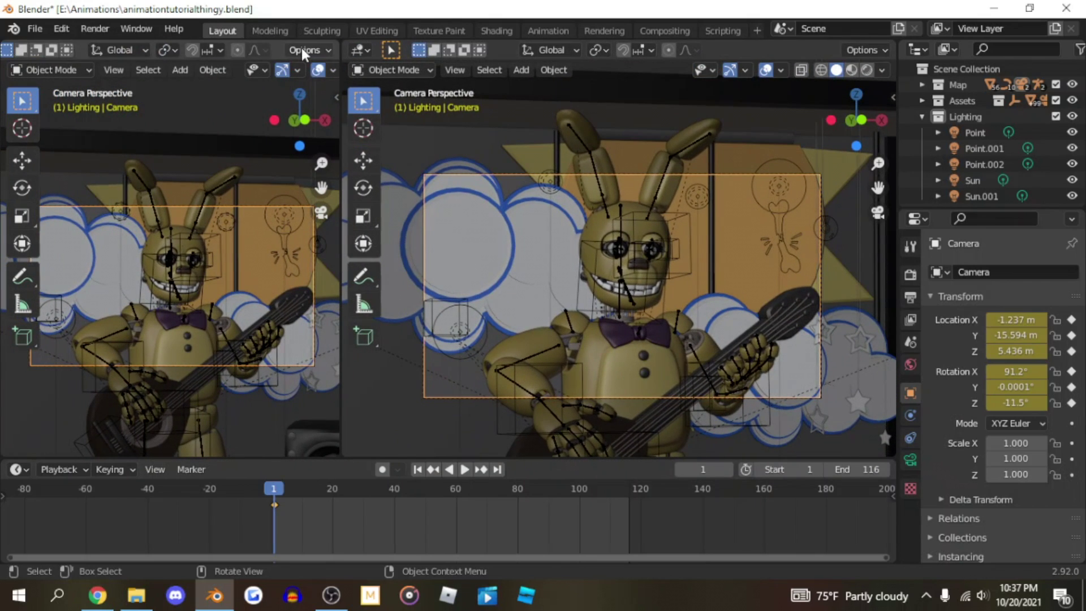
left_click(18, 49)
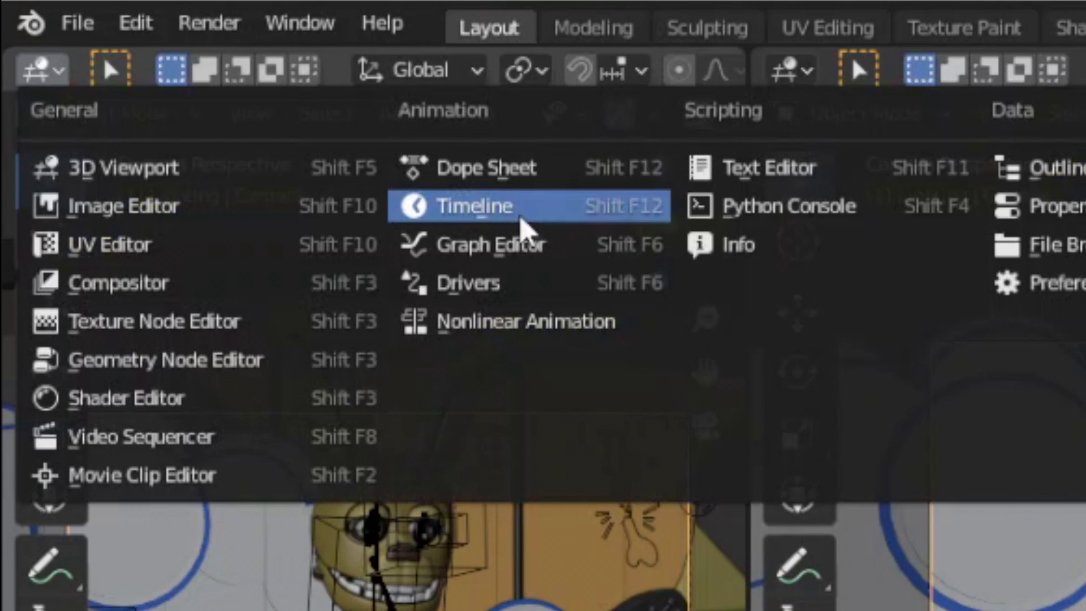
left_click(249, 134)
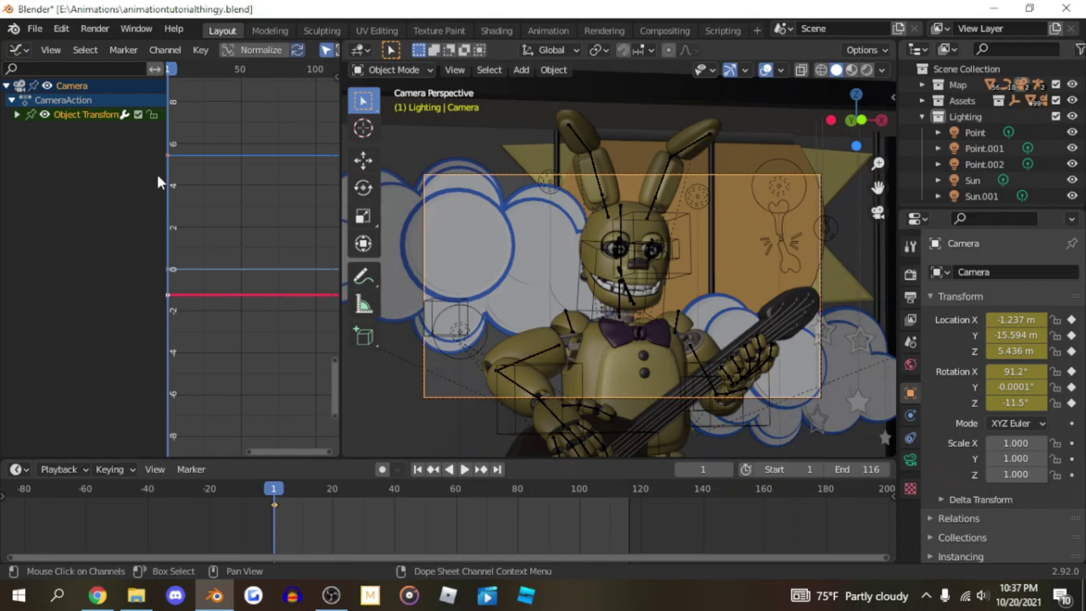
left_click_drag(164, 174, 114, 175)
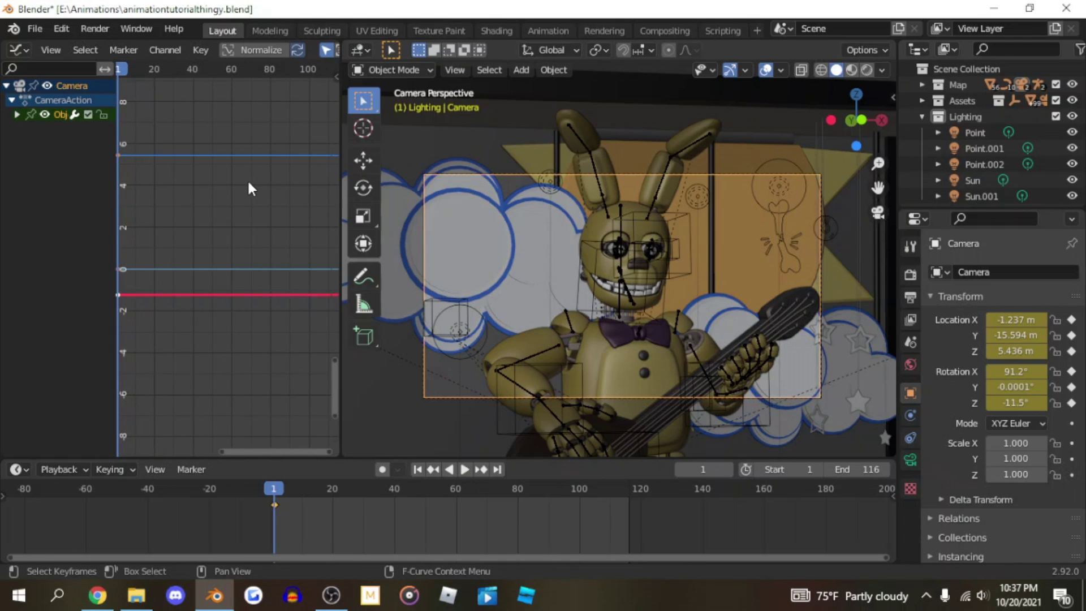
Step: Expand the camera's Object Transforms channels and add a Noise modifier to the X Location curve
key("n")
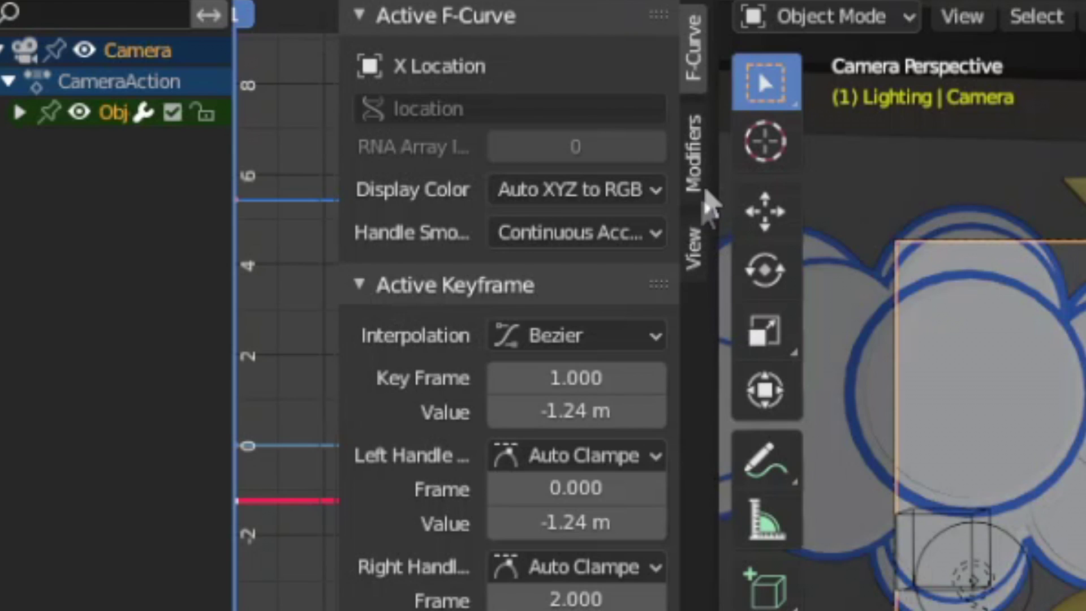
left_click(333, 148)
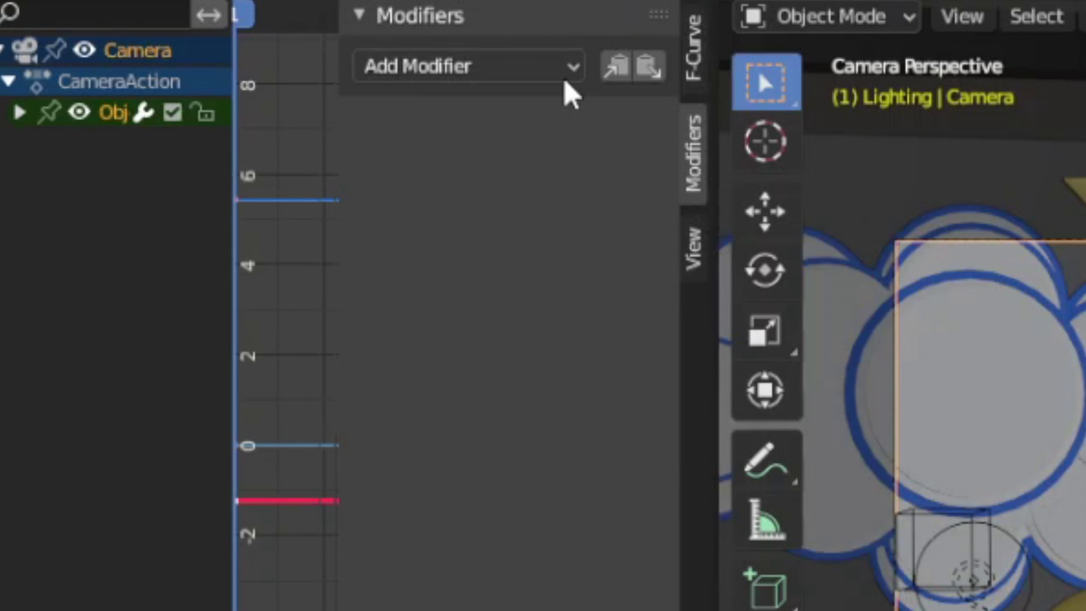
left_click(23, 113)
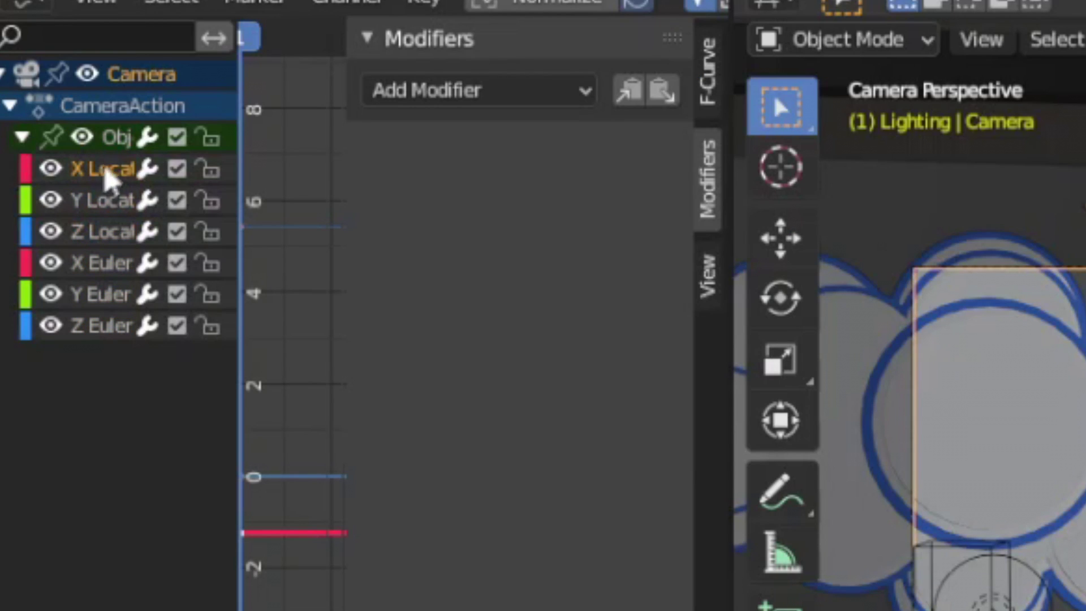
left_click(568, 86)
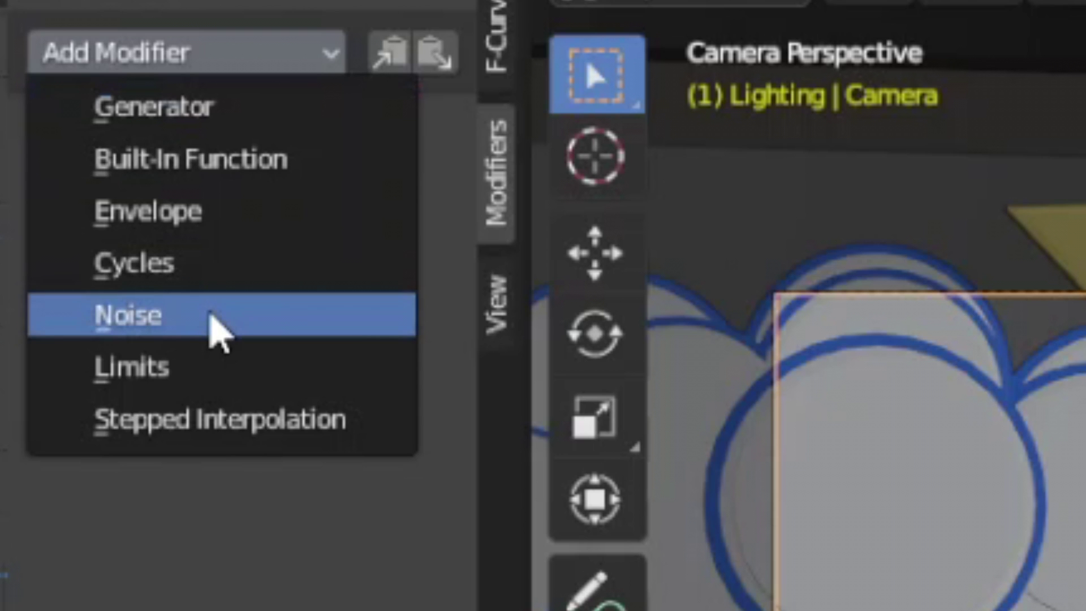
left_click(234, 182)
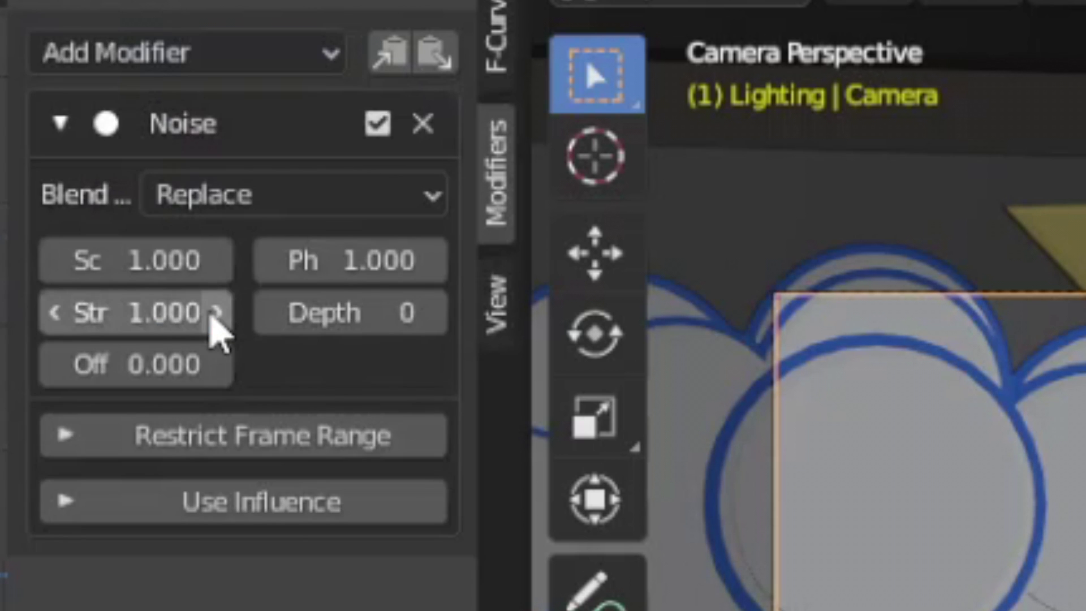
Step: Preview the camera shake in playback with the default Noise settings, and return to frame 1
key("space")
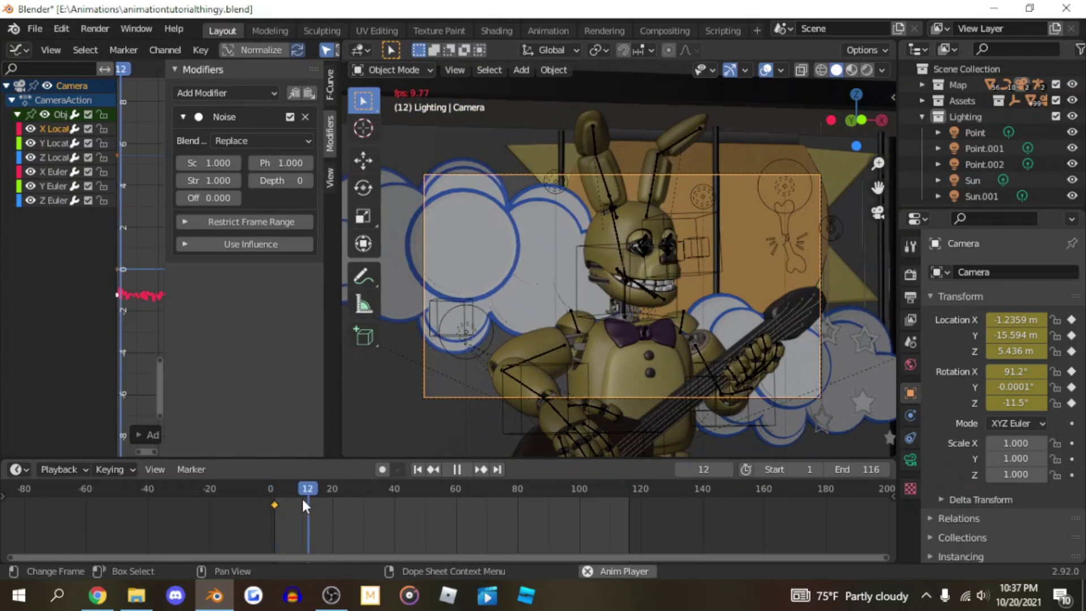
key("space")
left_click(274, 493)
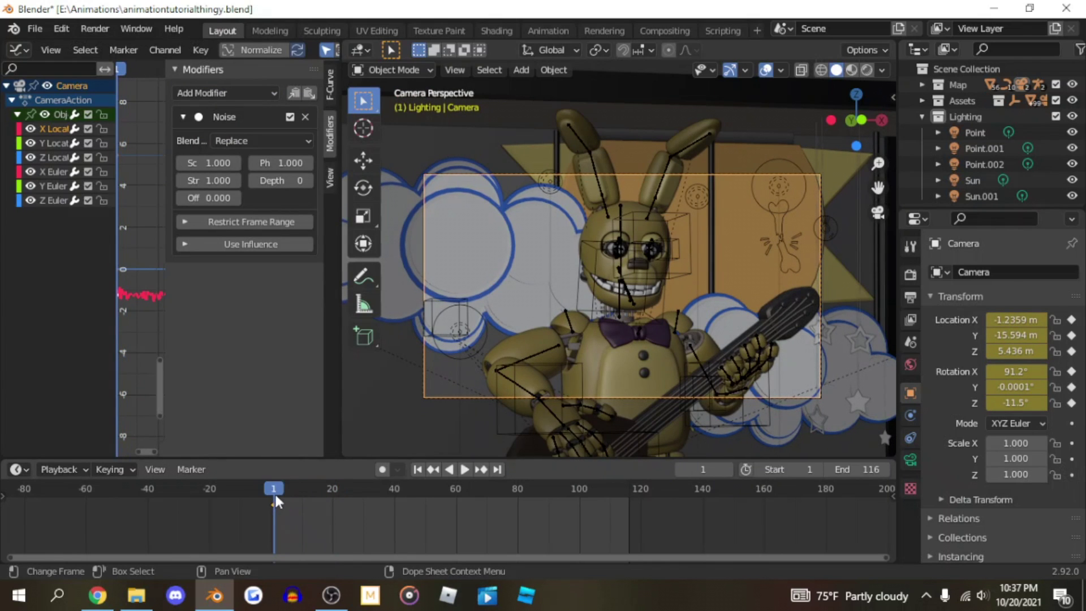
Step: Set the X Location Noise modifier's scale to 20 and its strength to 0.3
left_click(209, 162)
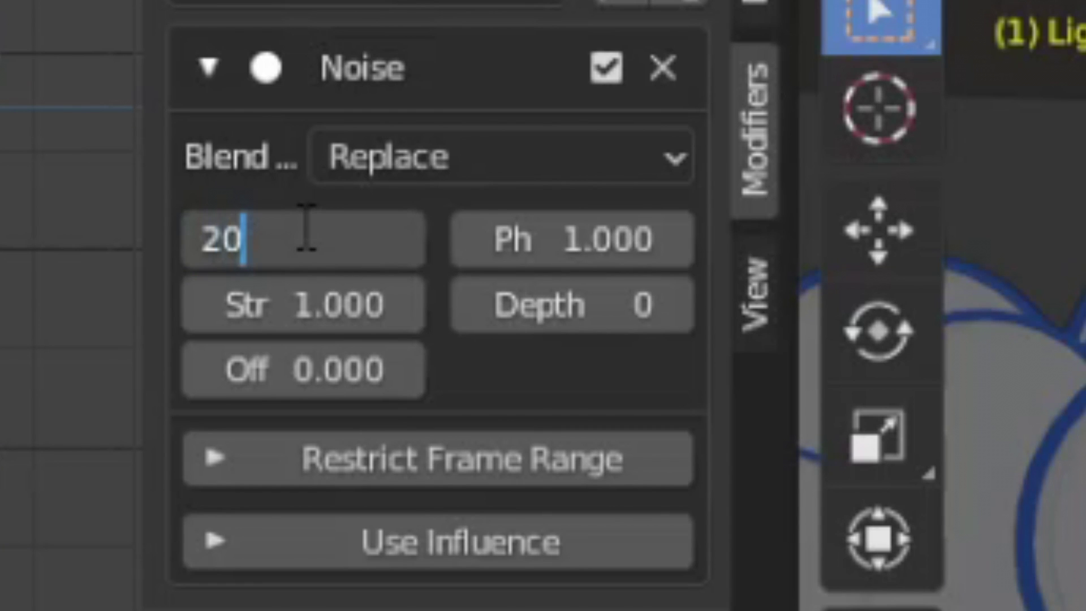
type("20.0")
key("Return")
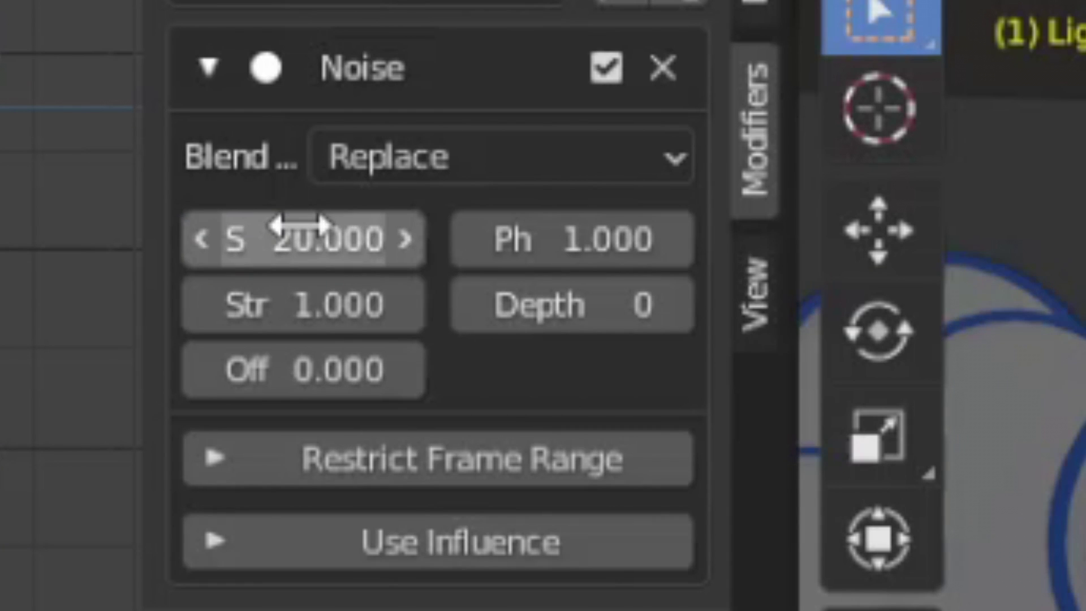
left_click(315, 304)
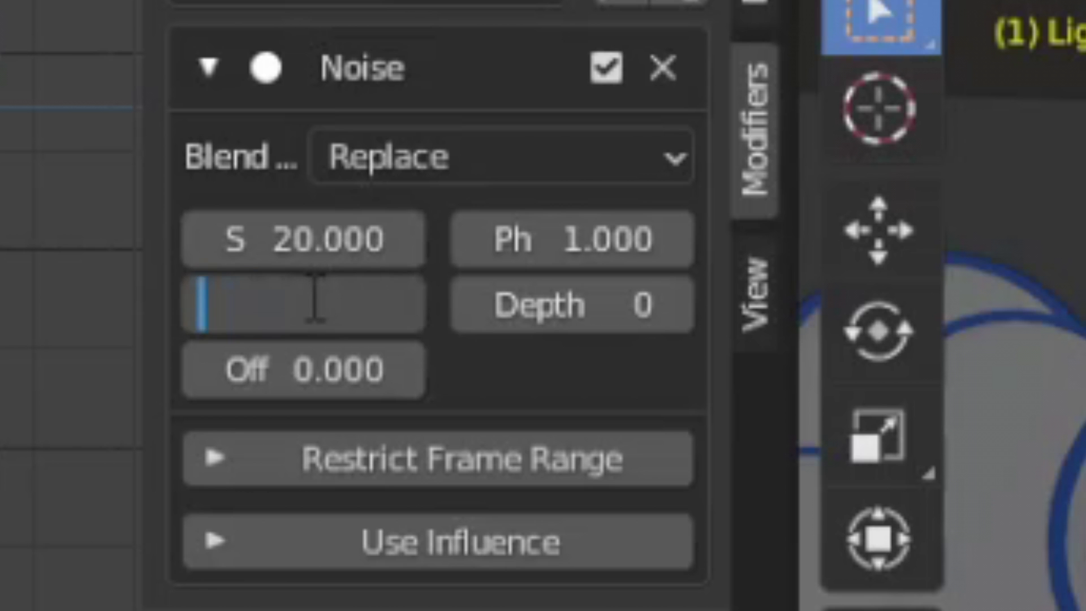
key("Return")
Step: Play the animation to check the softened camera shake, and return to frame 1
key("space")
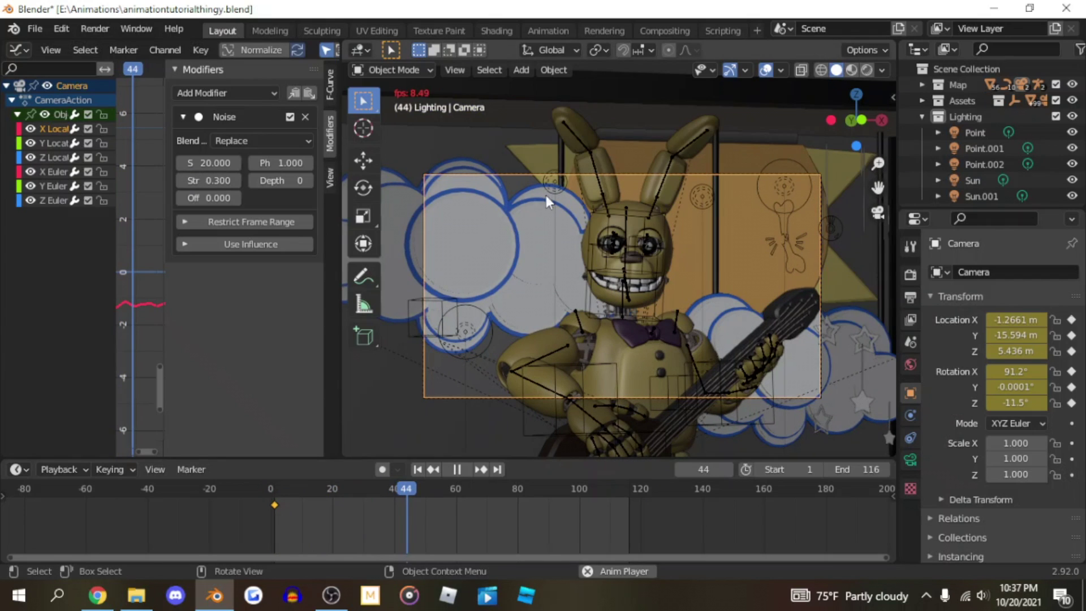
key("space")
left_click(274, 489)
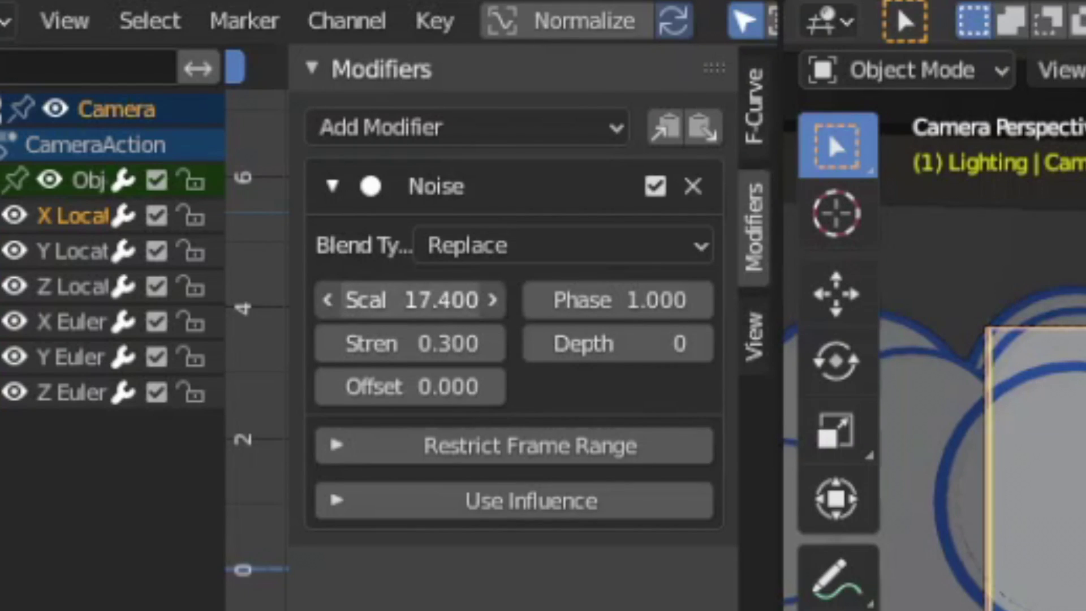
Step: Try a scale of 5.5 for the X Location Noise modifier and preview the shake in playback
left_click_drag(410, 300, 376, 300)
key("space")
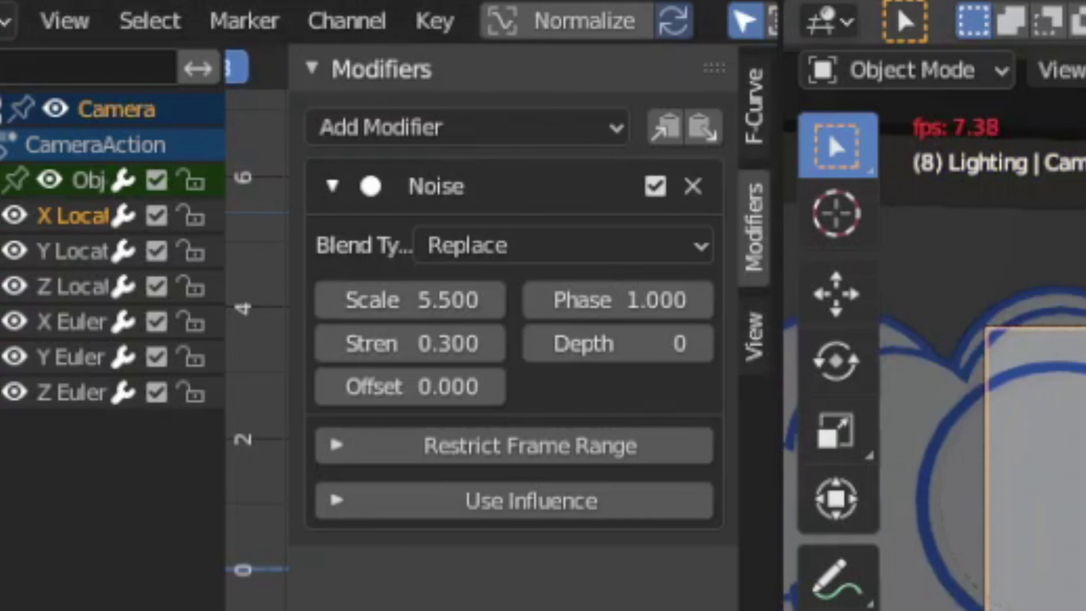
key("Escape")
Step: Increase the X Location Noise modifier's scale to 58.5 for a slower camera sway
left_click_drag(376, 300, 453, 300)
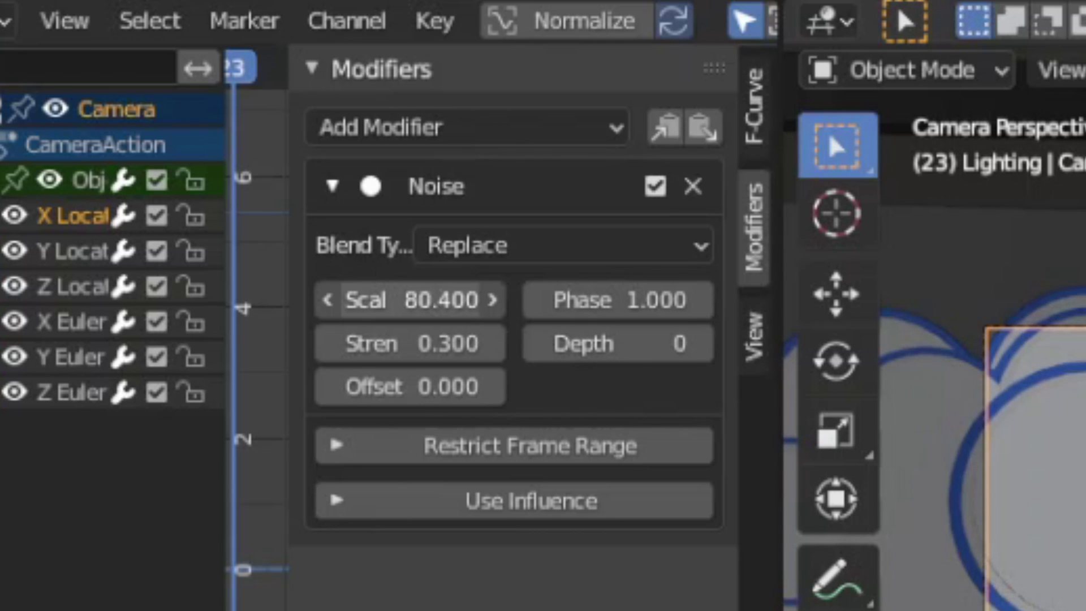
left_click_drag(443, 300, 433, 300)
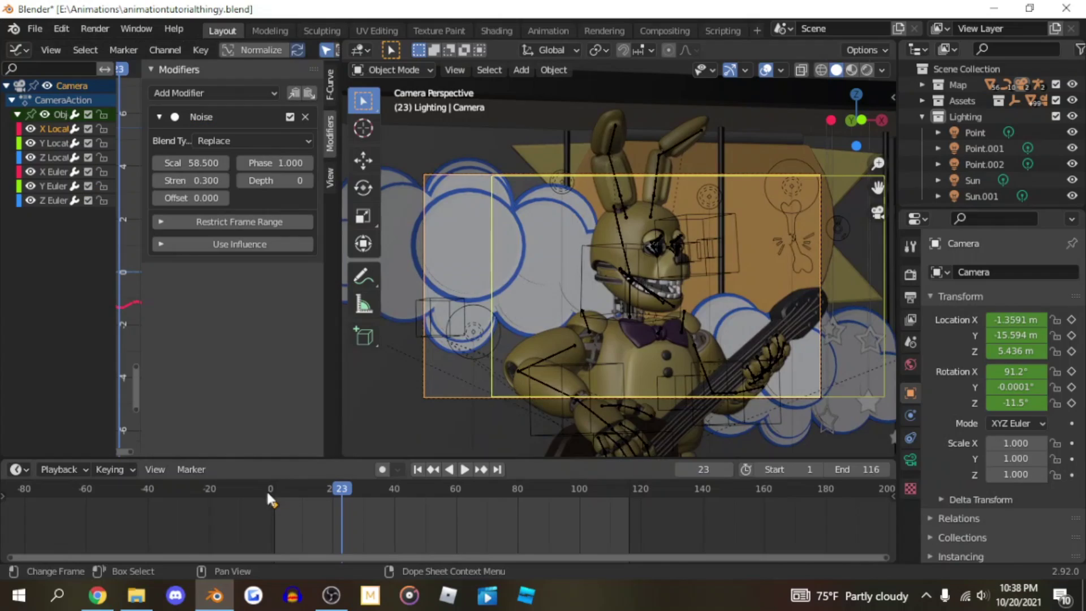
Step: Preview the camera sway from frame 1 and set the X Location Noise modifier's strength to 0.1
left_click(275, 490)
key("space")
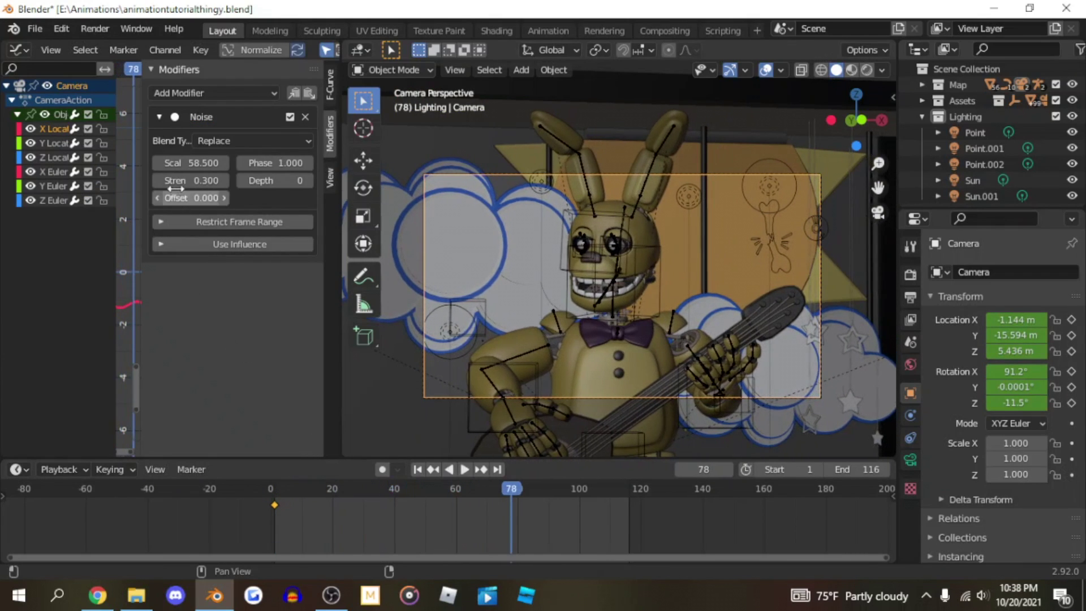
left_click(176, 182)
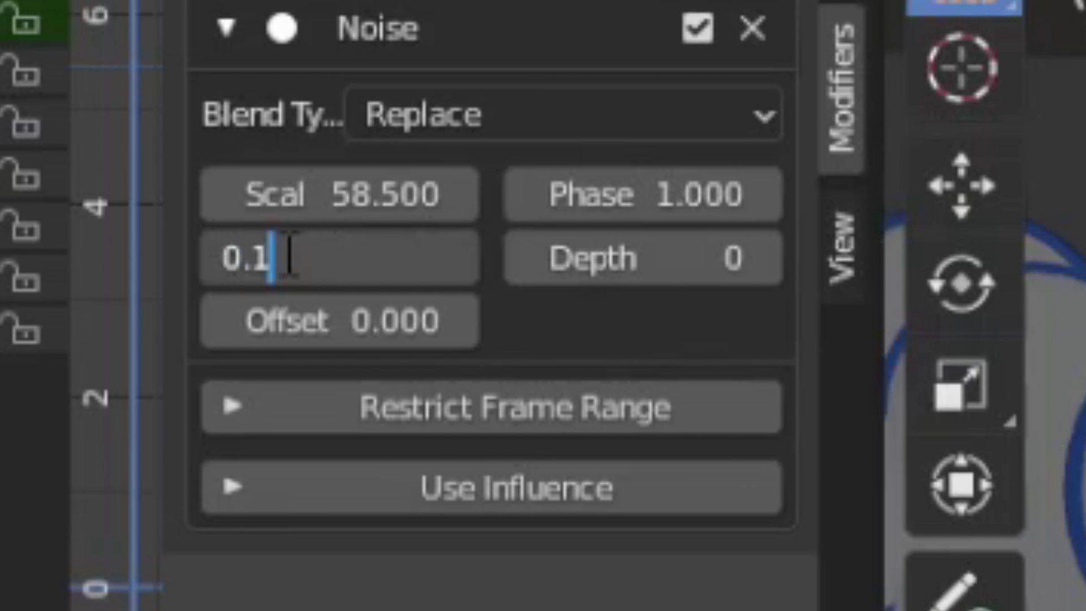
key("Return")
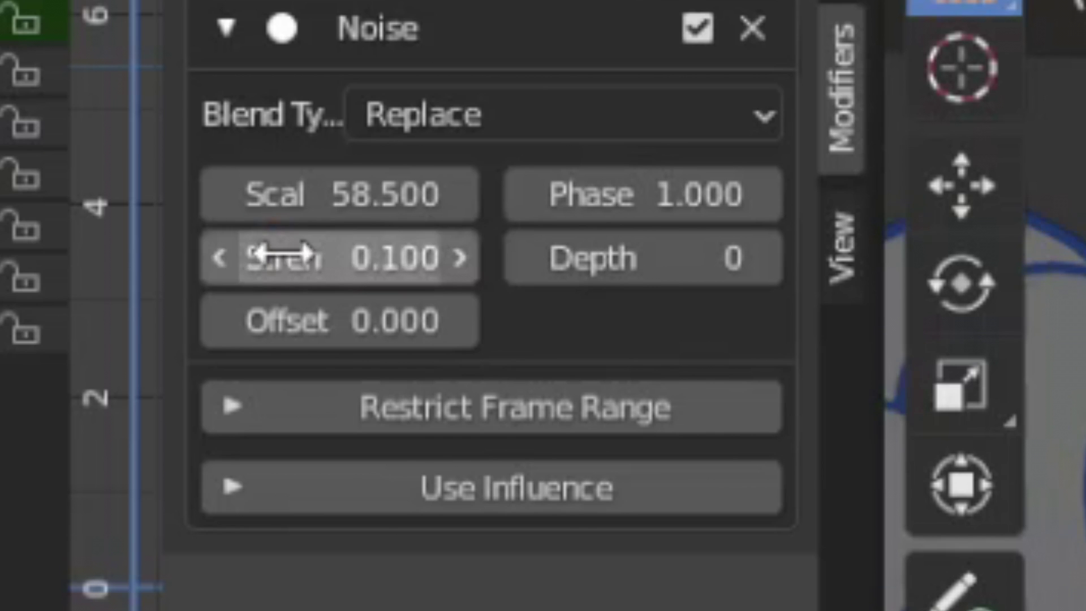
Step: Play the animation from frame 1 to check the weaker X Location shake, and return to frame 1
left_click(275, 490)
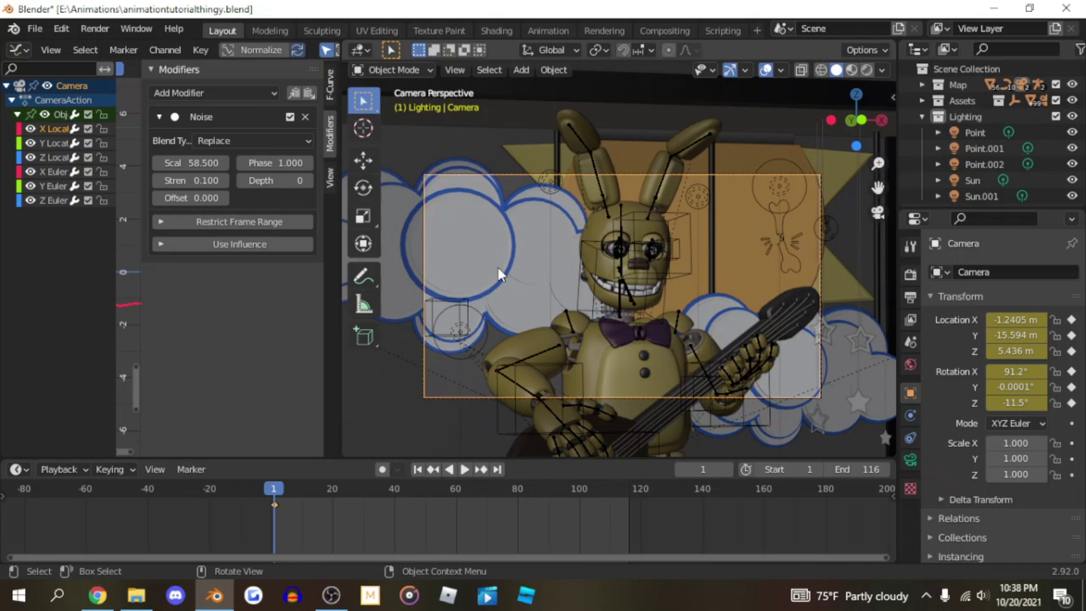
key("space")
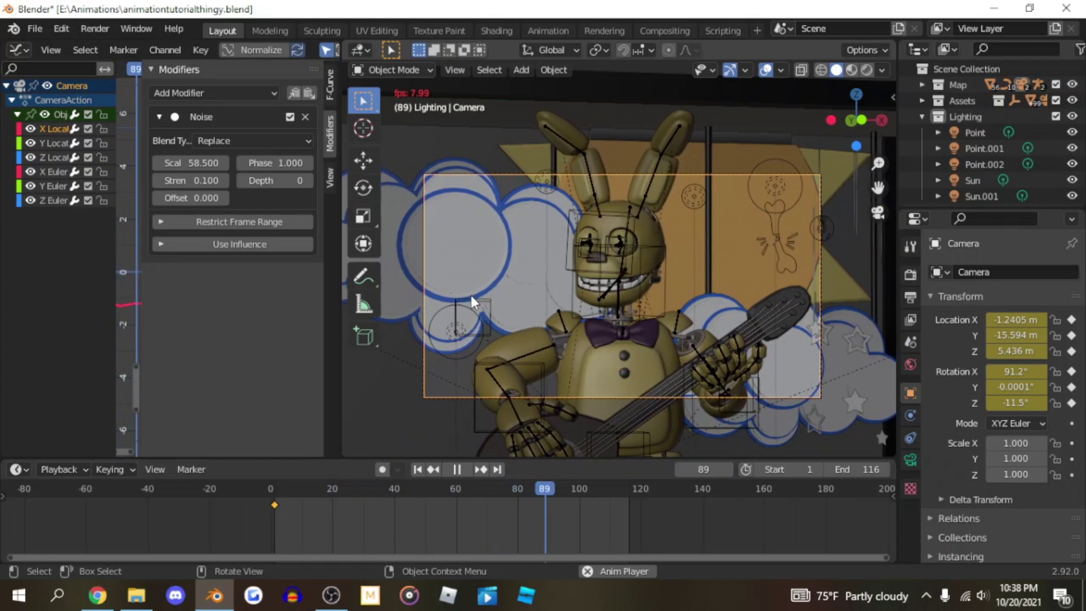
key("space")
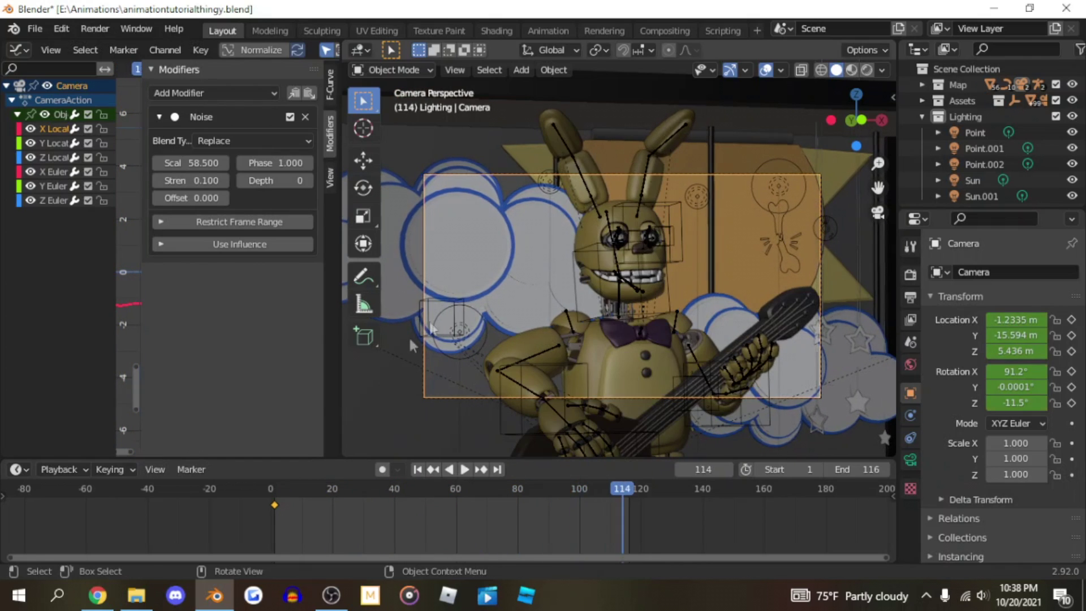
left_click(273, 490)
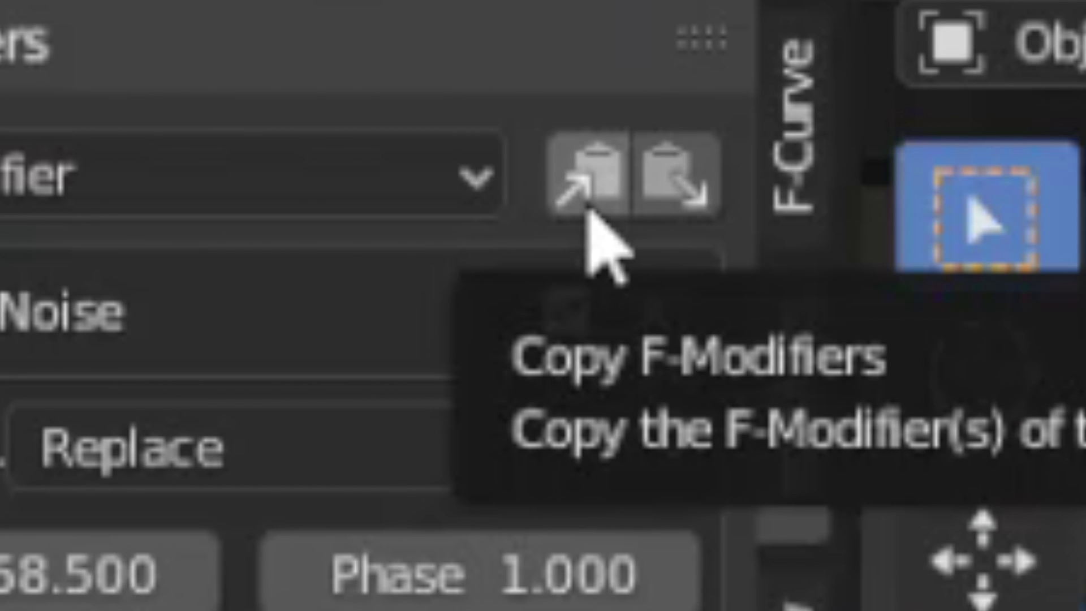
Step: Copy the X Location Noise modifier onto the camera's Y Location channel and preview the combined shake from frame 1
left_click(590, 210)
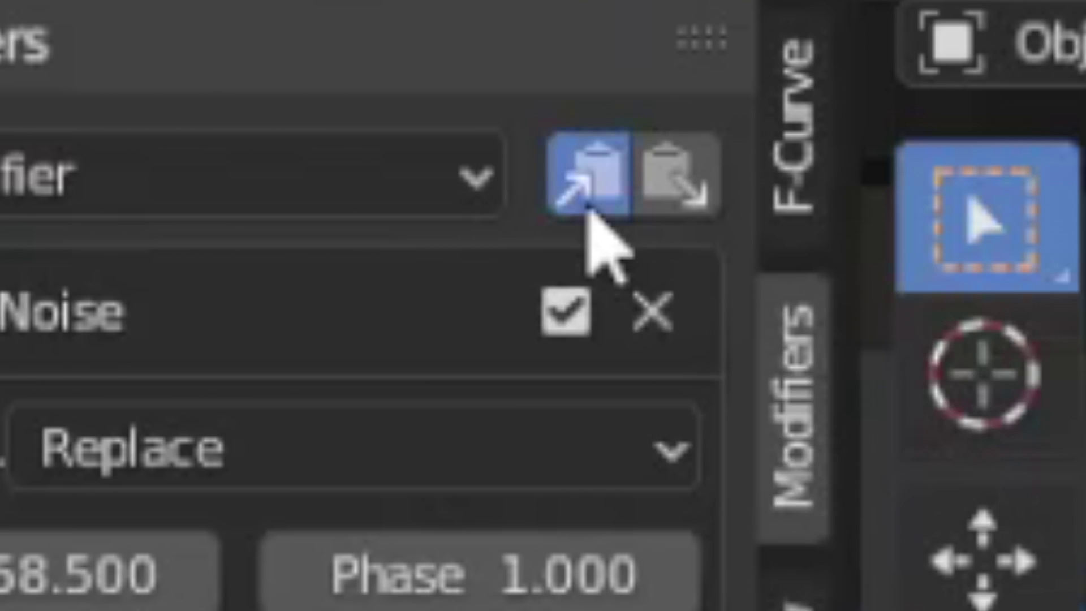
left_click(55, 145)
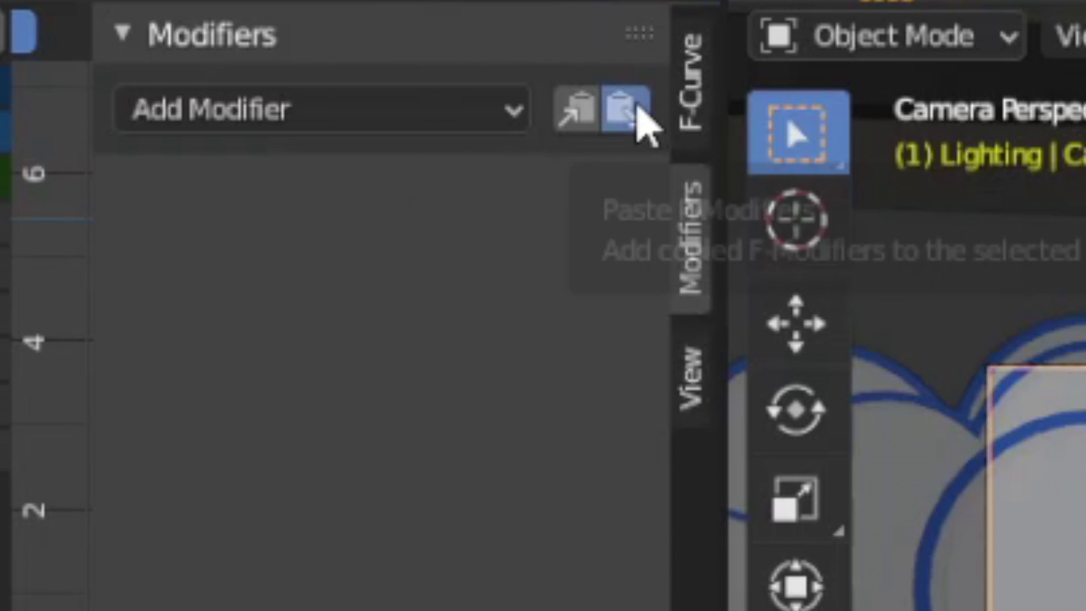
left_click(627, 109)
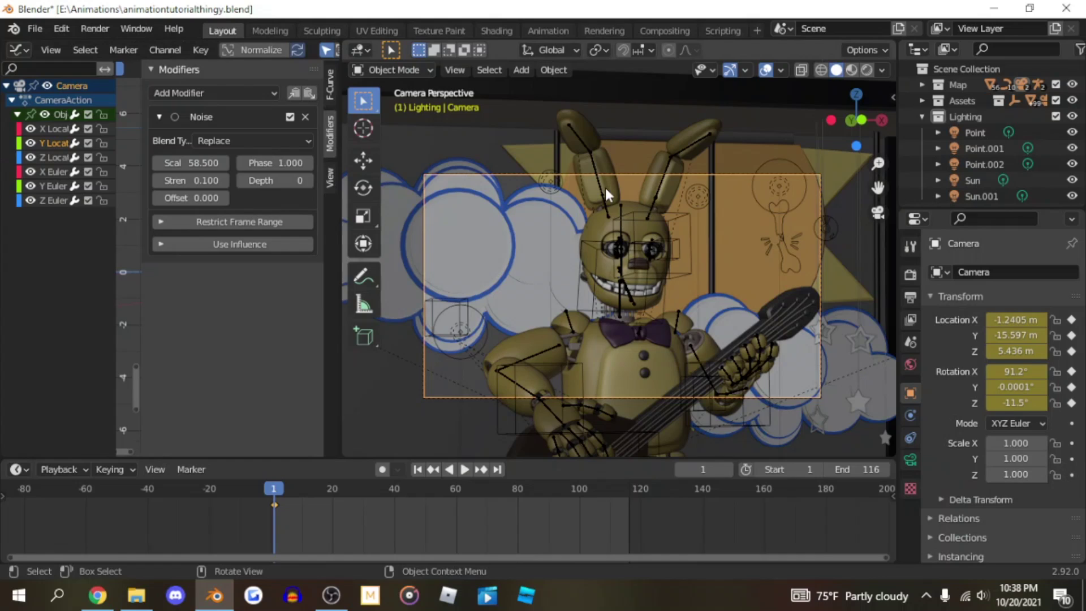
key("space")
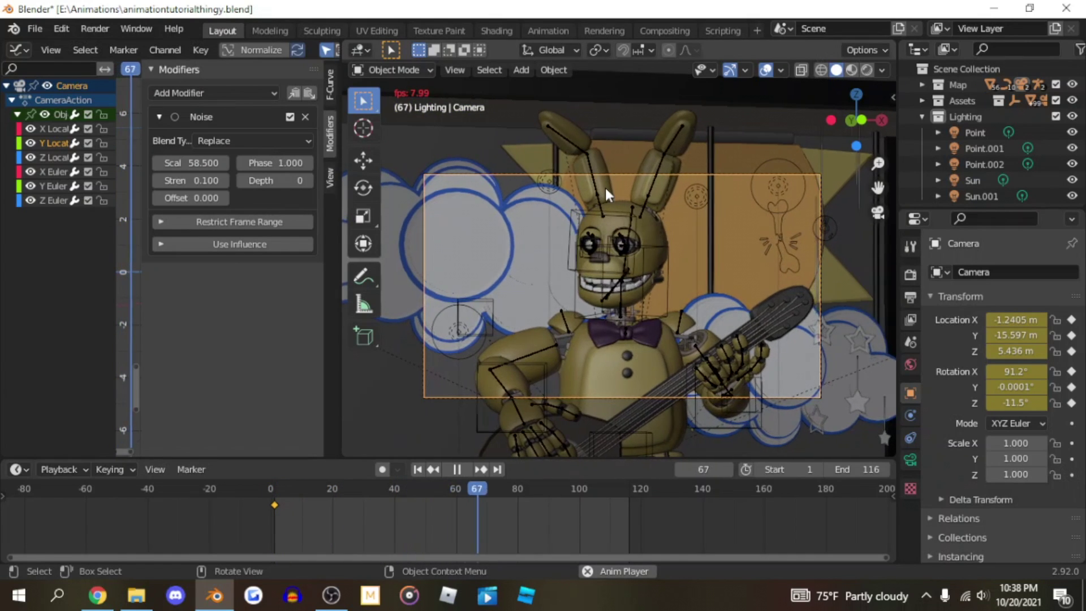
key("space")
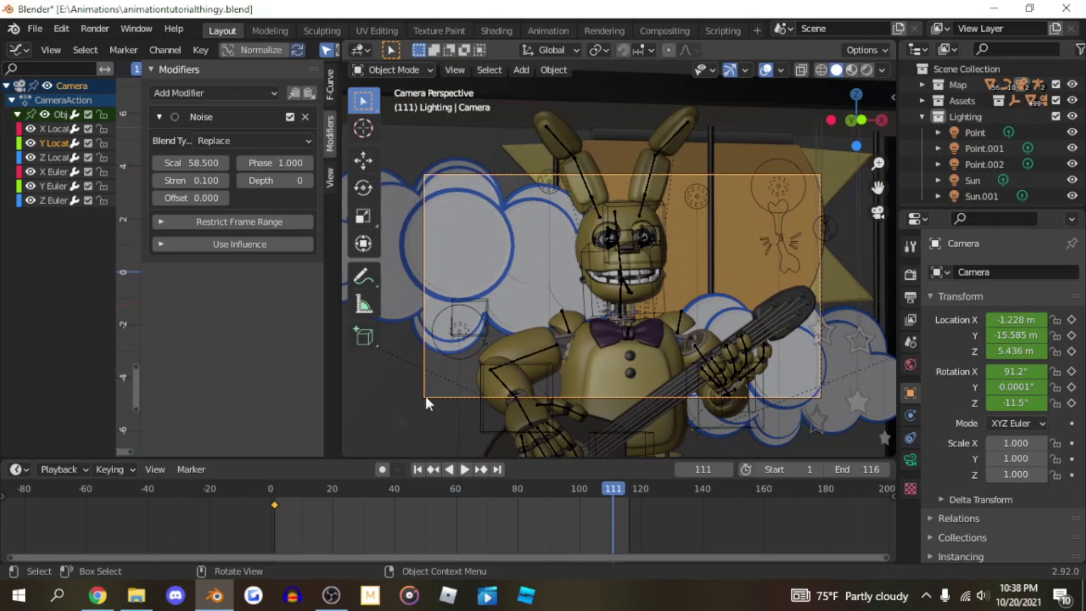
left_click(274, 495)
Step: Paste the copied Noise modifier onto the camera's Z Location channel and check the three-axis shake in playback
left_click(54, 158)
left_click(309, 92)
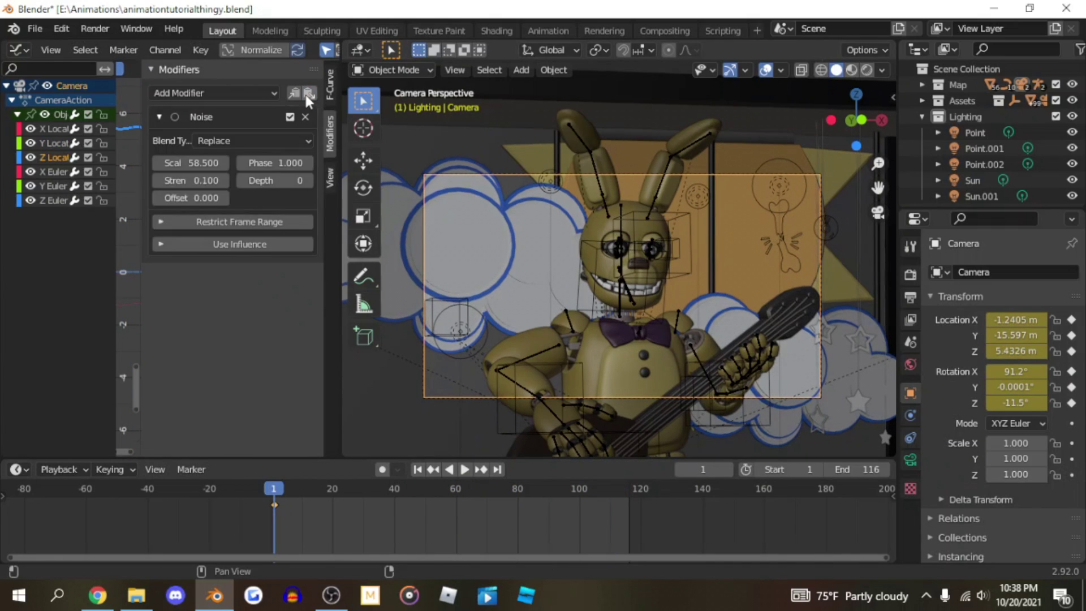
key("space")
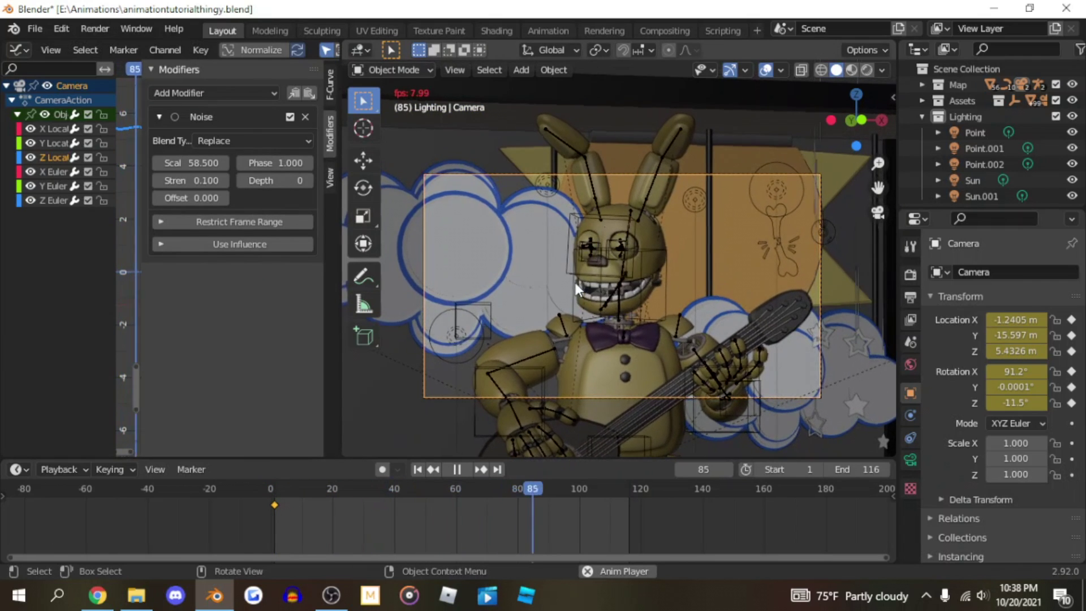
key("space")
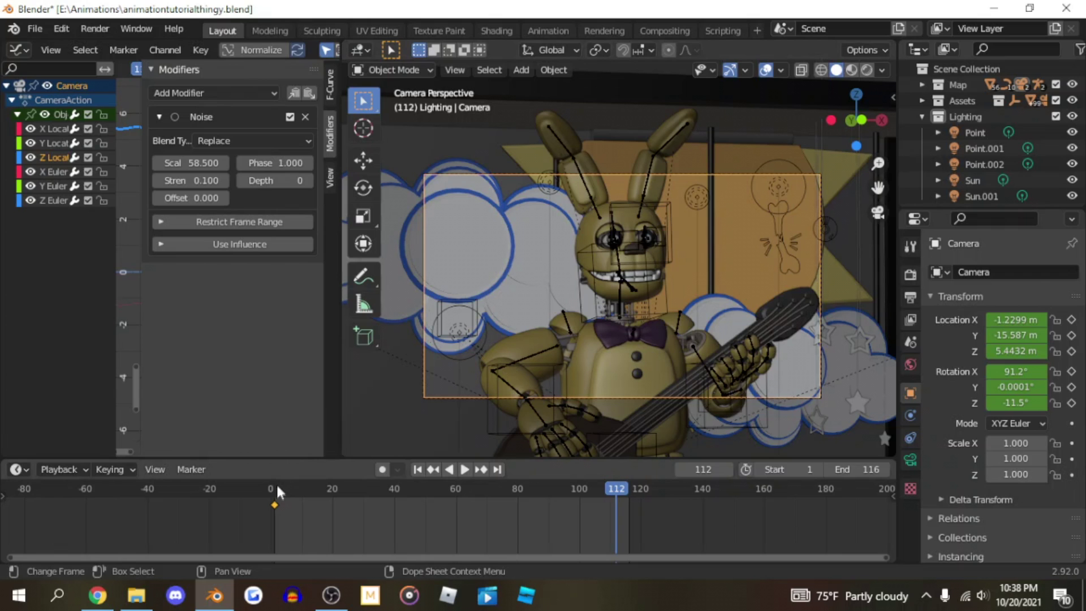
left_click(274, 491)
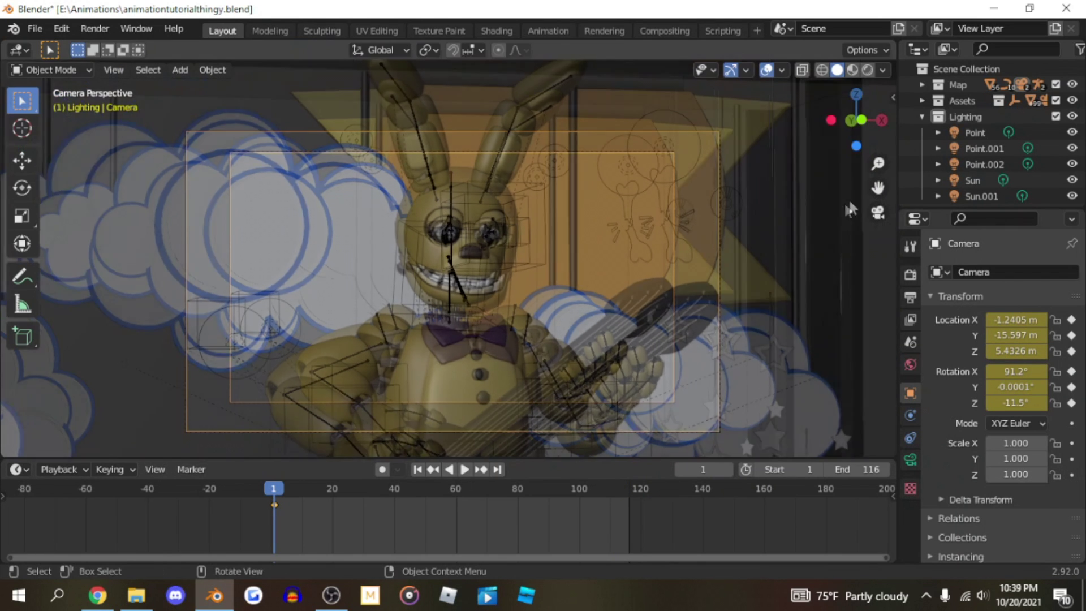
Step: Frame the camera view larger in the viewport and collapse the Lighting collection in the outliner
scroll(850, 204, "up", 1)
left_click_drag(877, 191, 867, 167)
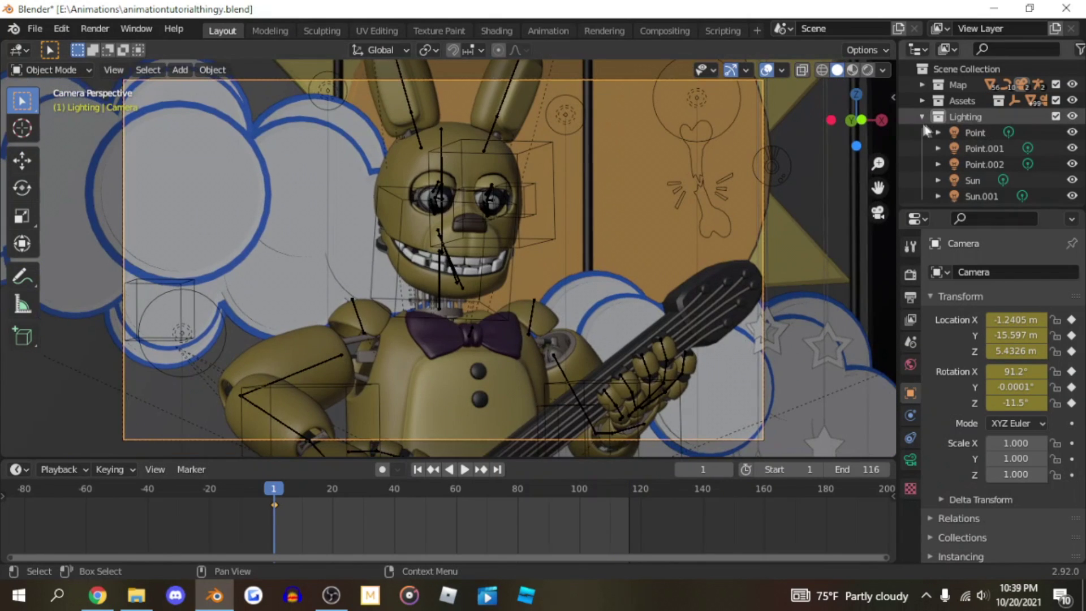
left_click(922, 117)
scroll(618, 235, "up", 3)
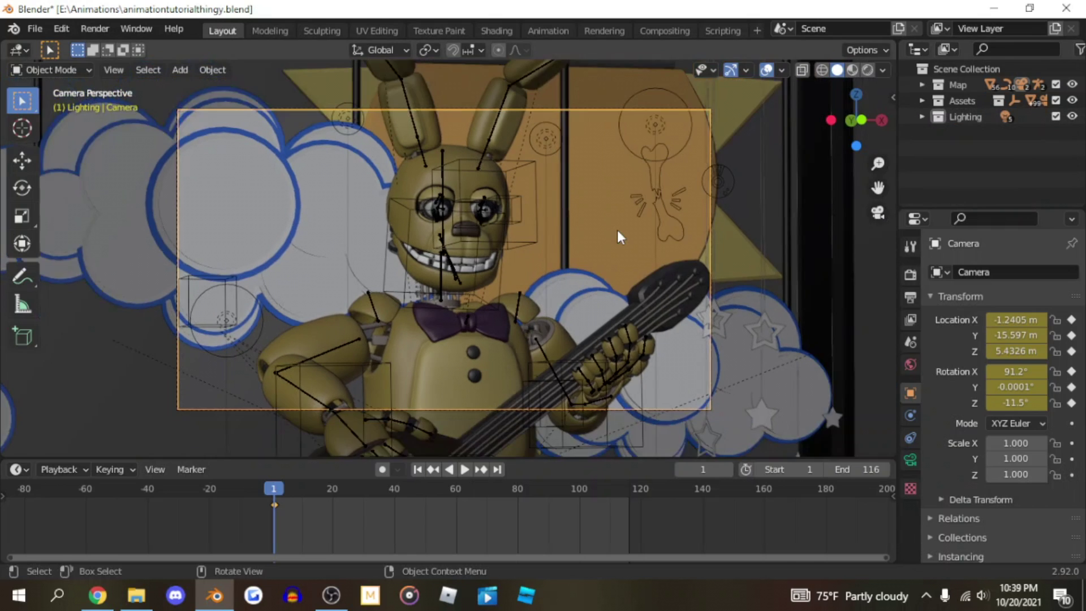
scroll(618, 235, "down", 3)
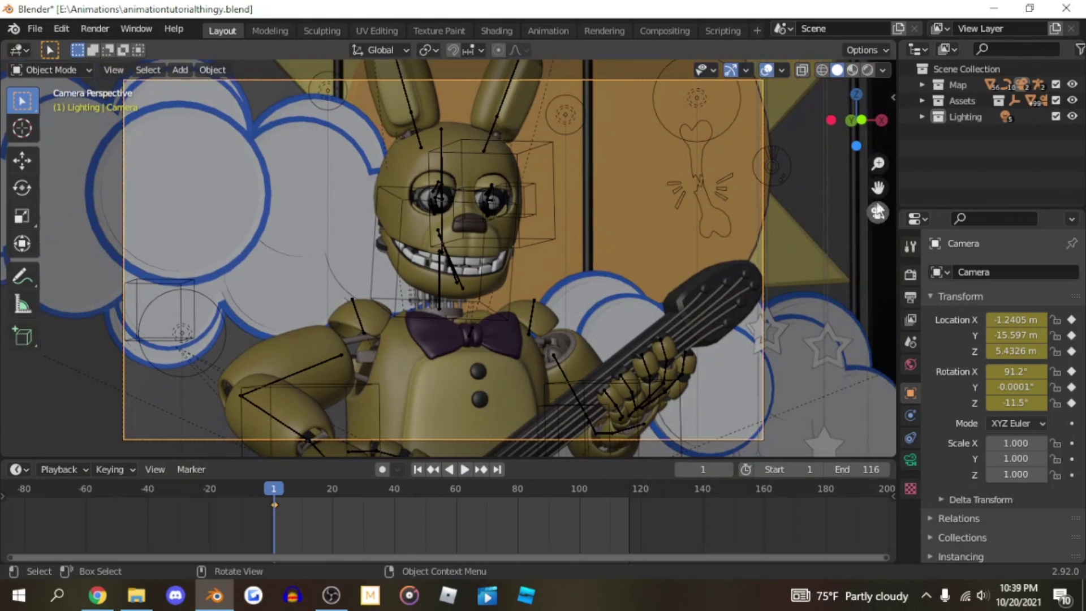
left_click_drag(878, 188, 885, 187)
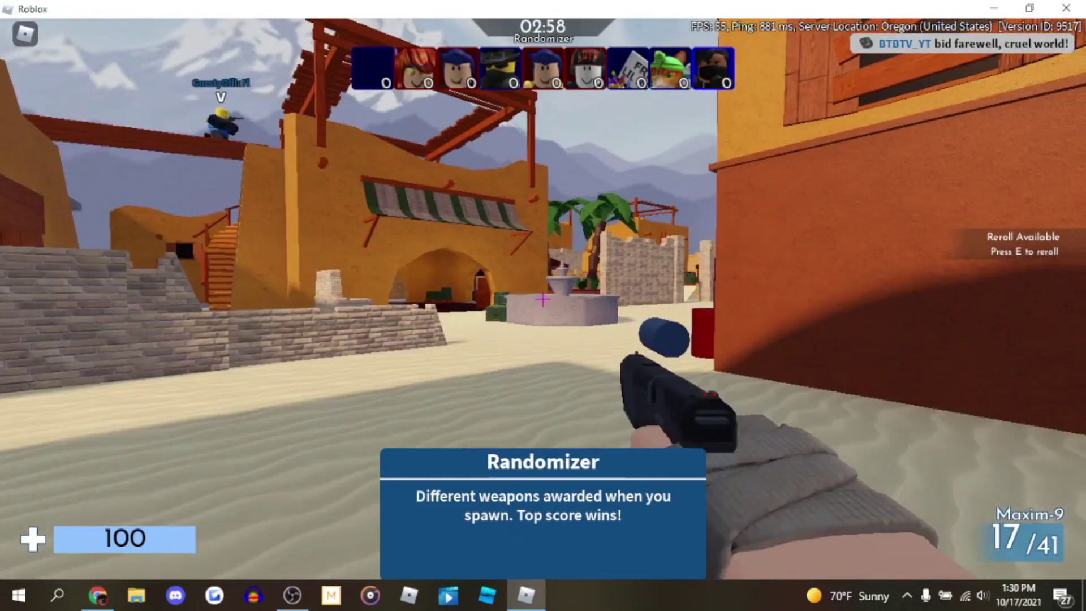
key("w")
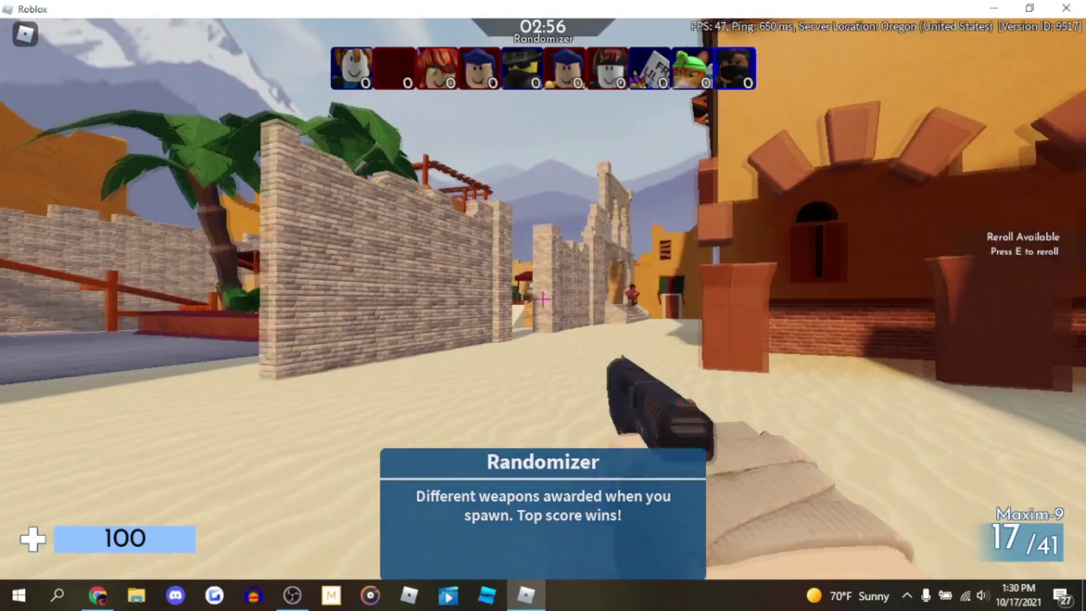
key("w")
left_click(543, 300)
left_click(543, 299)
left_click(543, 299)
left_click(543, 300)
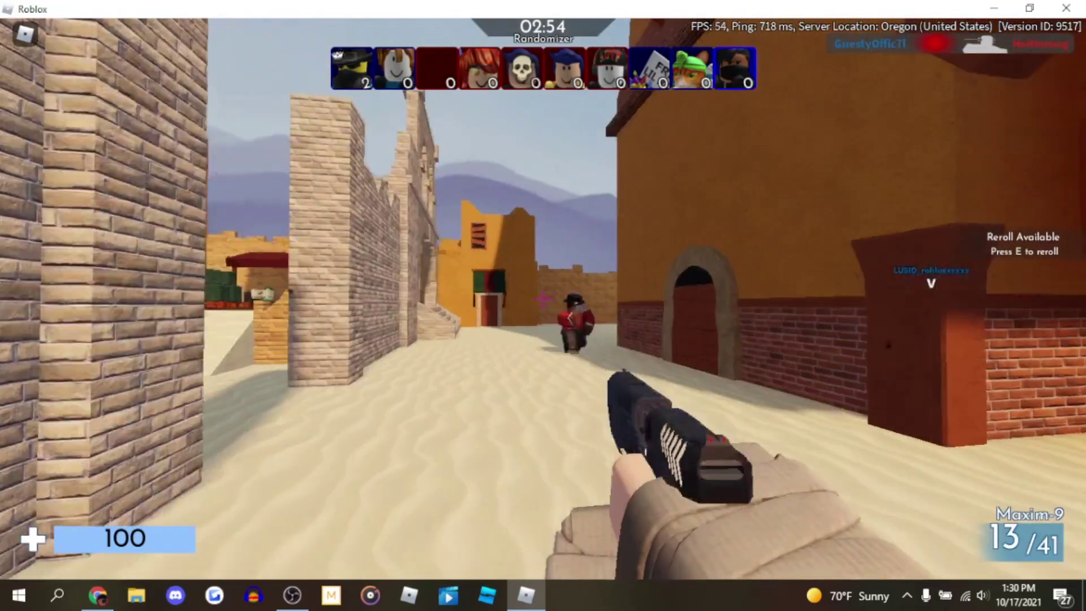